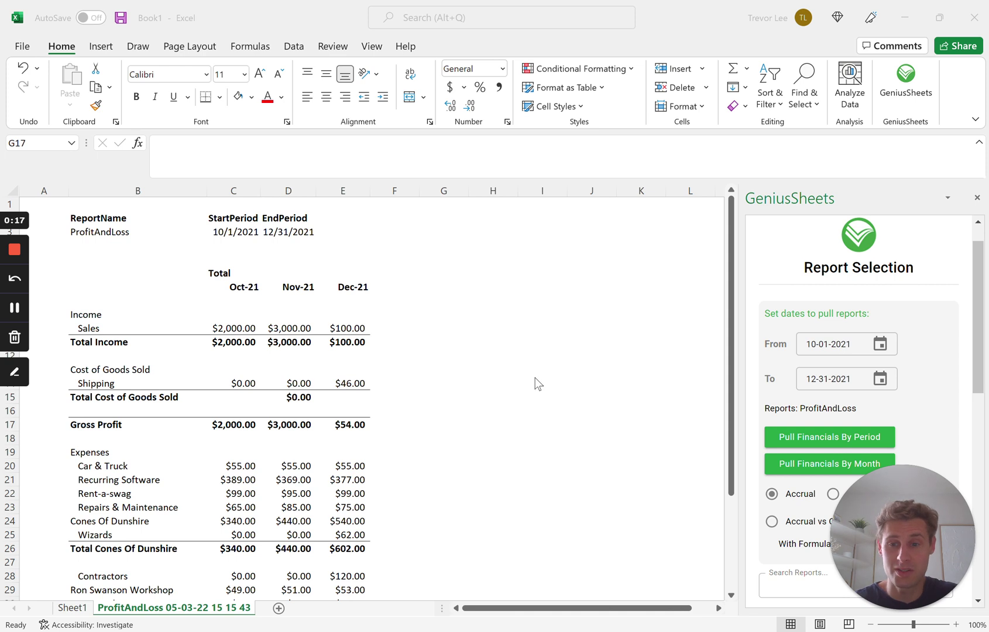
# - Switch to Sheet1 and enter Price as the row label in C4 beside Sales
pyautogui.scroll(-4, 141, 570)
pyautogui.scroll(3, 142, 570)
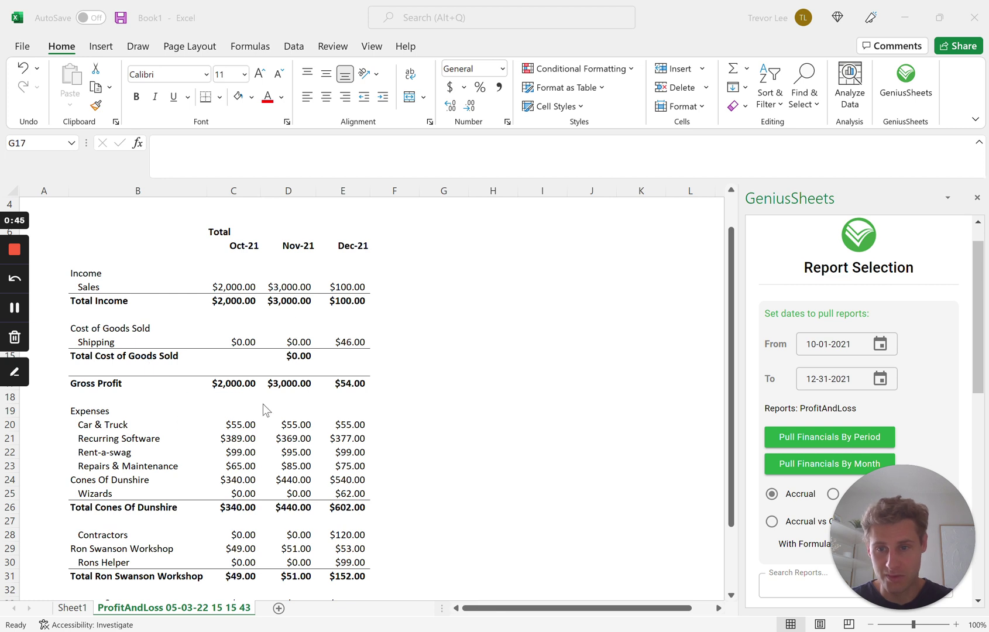
pyautogui.click(73, 609)
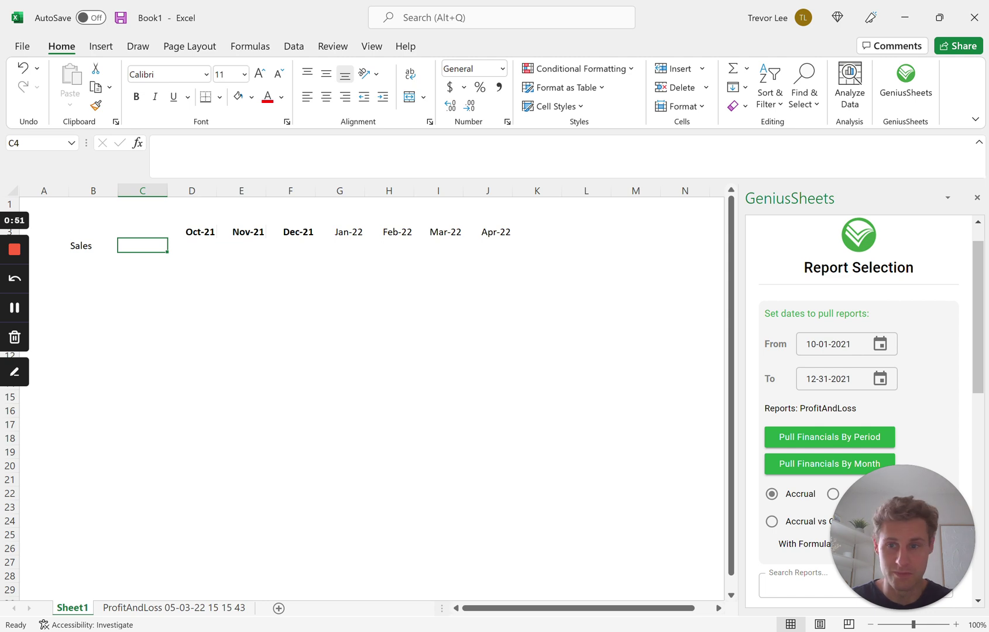
pyautogui.press('Left')
pyautogui.press('Up')
pyautogui.press('Right')
pyautogui.press('Down')
pyautogui.press('Left')
pyautogui.press('Right')
pyautogui.write('Price')
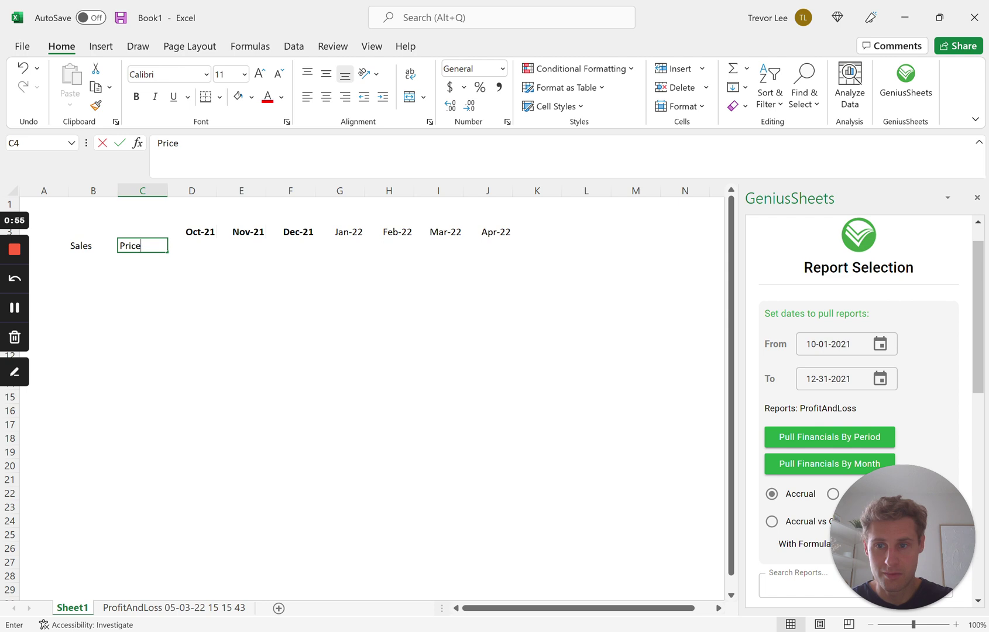
pyautogui.press('Return')
# - Replace the Sales label in B4 with Widget 1 and label C5 as # of sales
pyautogui.write('Widget 1')
pyautogui.press('Return')
pyautogui.press('Up')
pyautogui.press('Up')
pyautogui.press('Left')
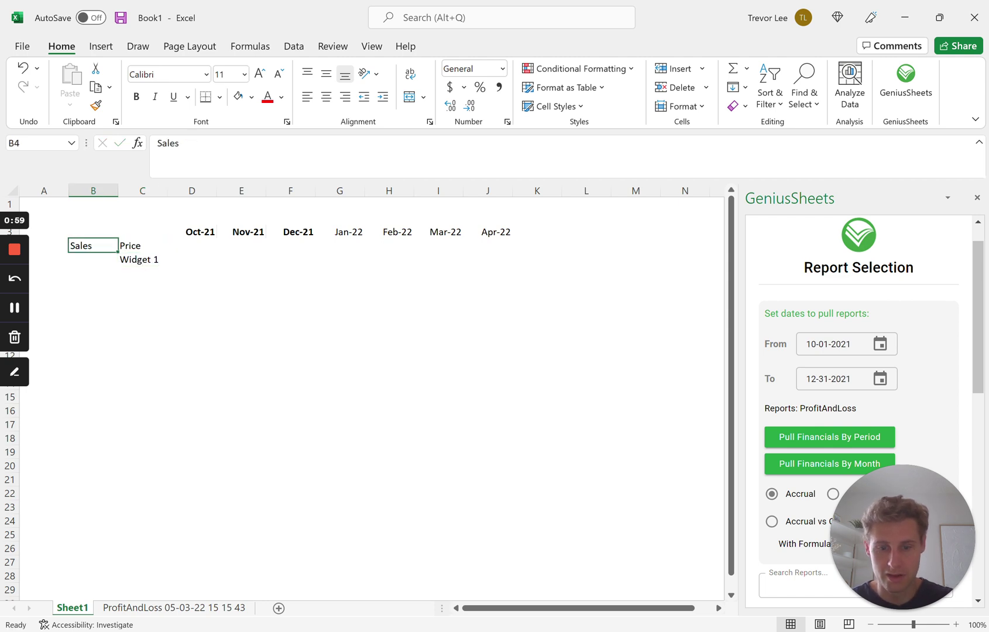
pyautogui.write('Widget 1')
pyautogui.press('Return')
pyautogui.press('Right')
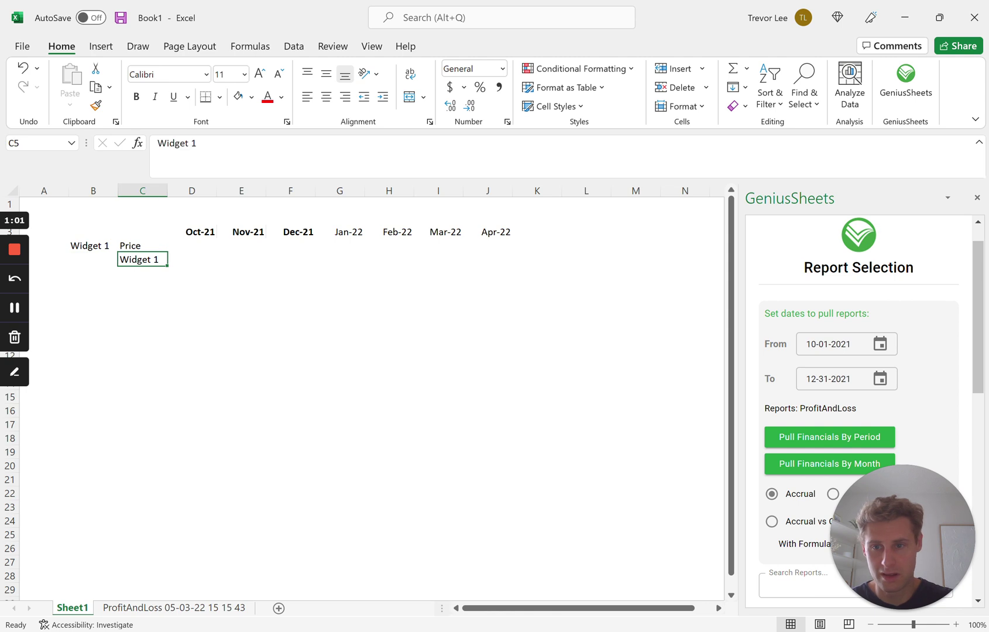
pyautogui.write('# of sales')
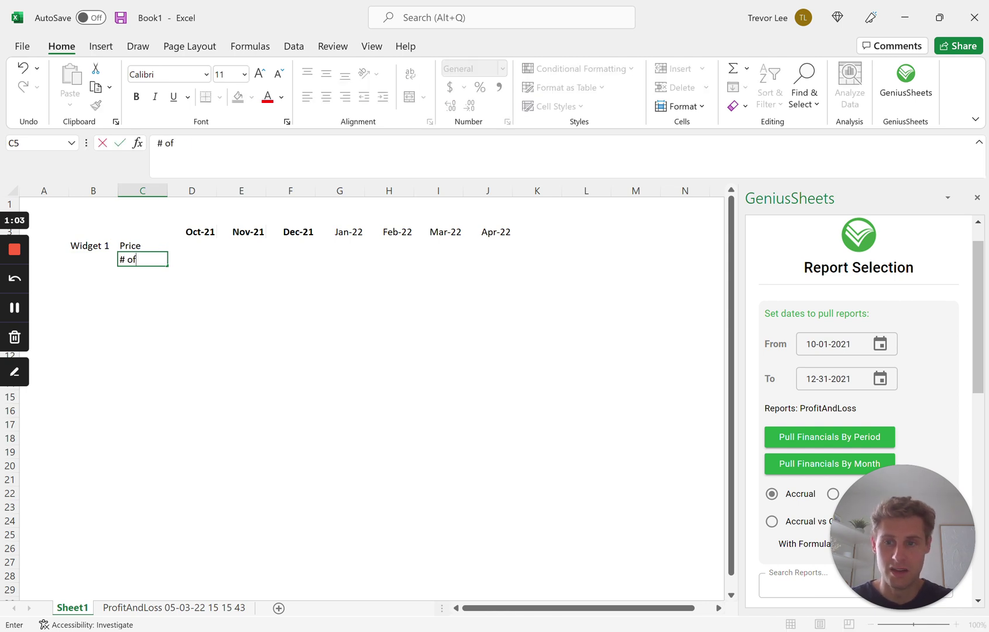
pyautogui.press('Return')
# - Enter Widget 2 in B6 and copy the Price and # of sales labels into C6:C7
pyautogui.press('Left')
pyautogui.write('Widget 2')
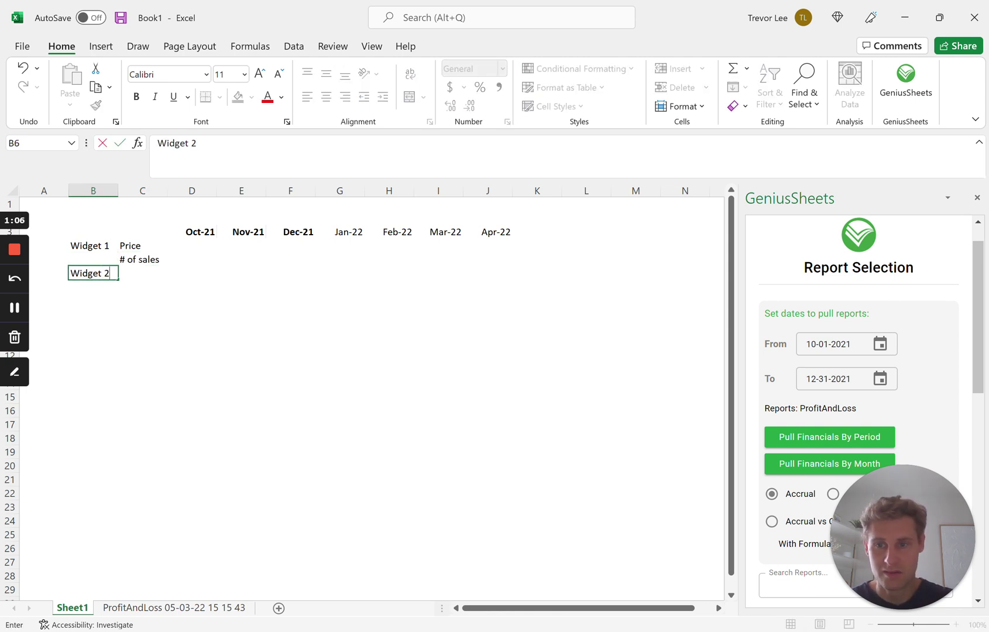
pyautogui.press('Return')
pyautogui.press('Right')
pyautogui.press('Up')
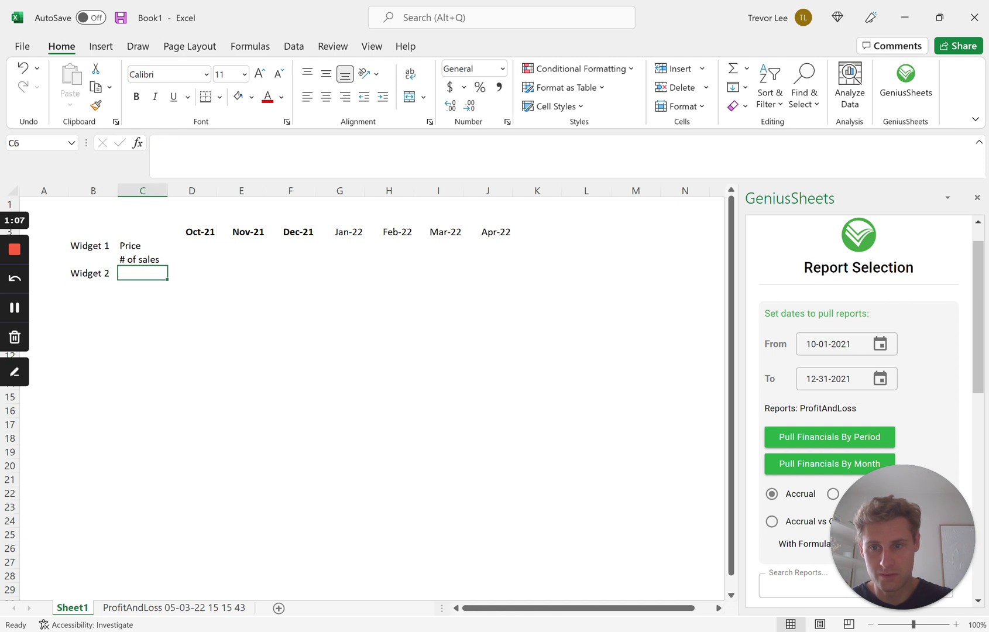
pyautogui.press('Up')
pyautogui.hotkey('shift', 'Up')
pyautogui.hotkey('ctrl', 'c')
pyautogui.press('Down')
pyautogui.hotkey('ctrl', 'v')
# - Enter the Oct-21 prices: 20 for Widget 1 in D4 and 40 for Widget 2 in D6
pyautogui.press('Right')
pyautogui.press('Up')
pyautogui.press('Left')
pyautogui.press('Down')
pyautogui.press('Down')
pyautogui.press('Up')
pyautogui.press('Up')
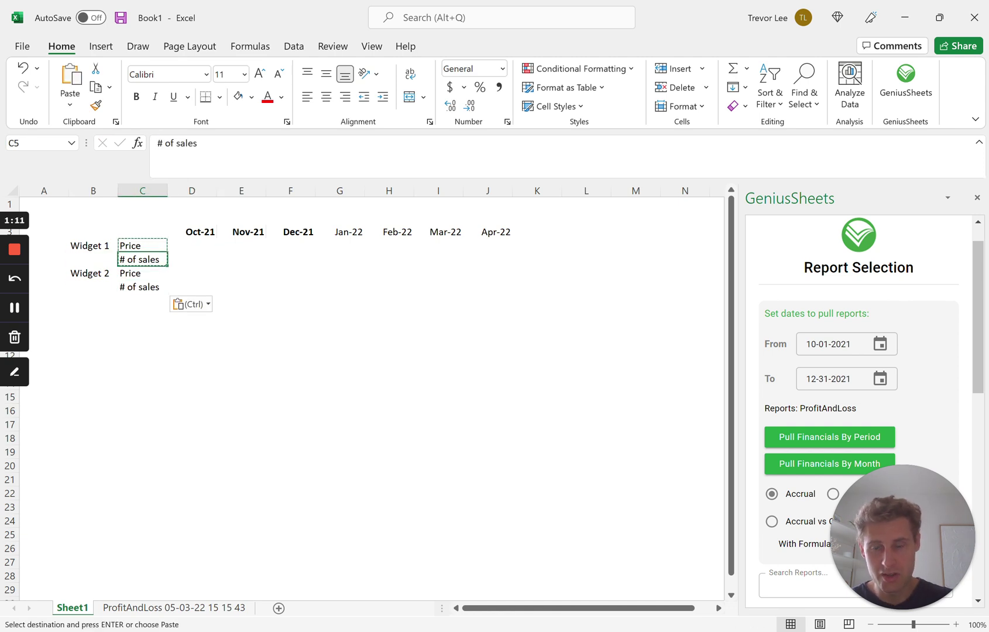
pyautogui.press('Down')
pyautogui.press('Down')
pyautogui.press('Right')
pyautogui.press('Up')
pyautogui.press('Up')
pyautogui.press('Up')
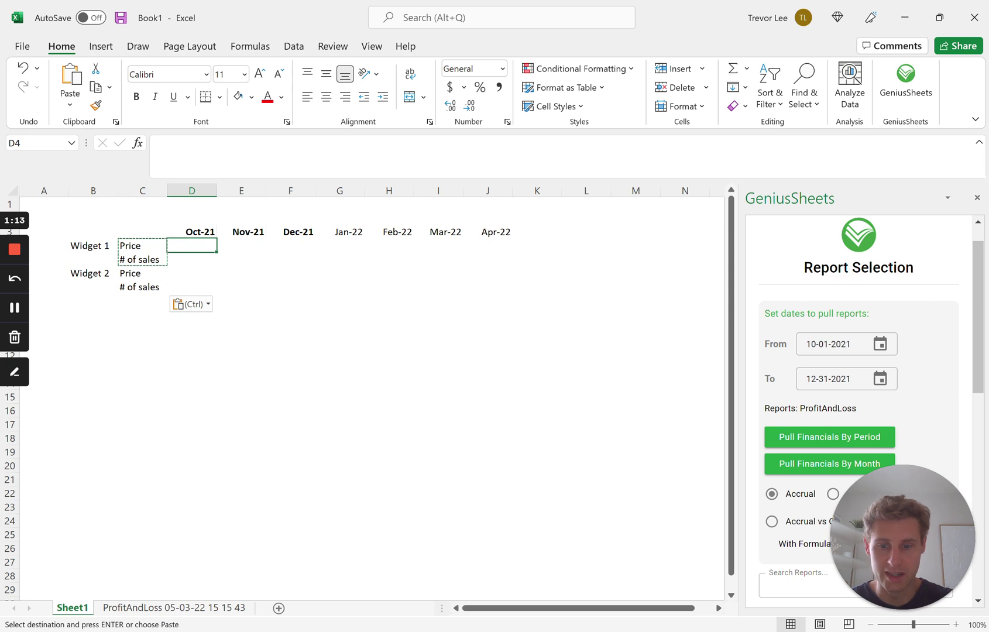
pyautogui.write('20')
pyautogui.press('Return')
pyautogui.press('Down')
pyautogui.write('40')
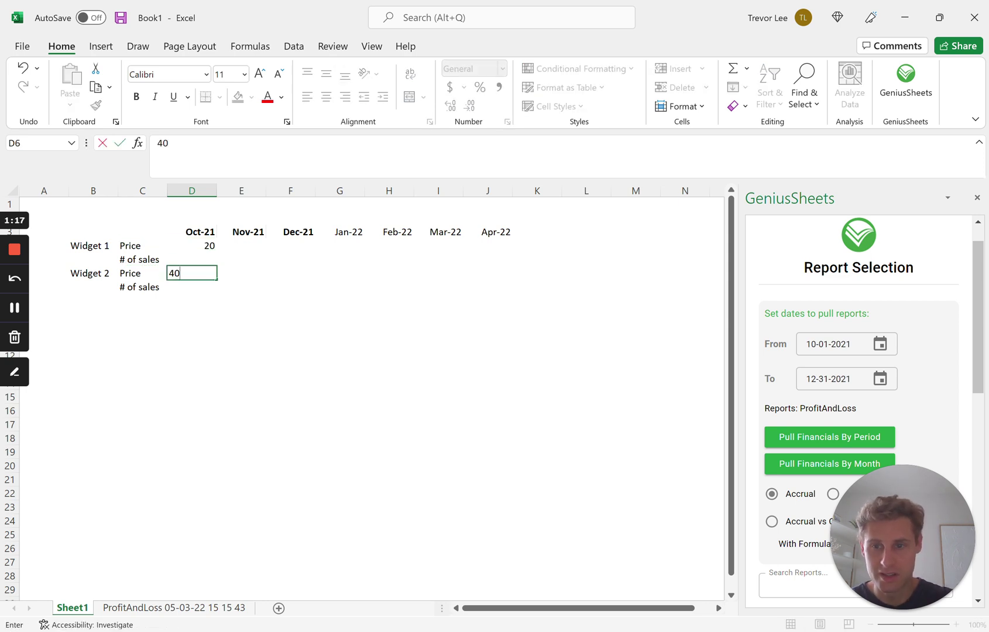
# - Calculate Widget 1's Nov-21 price in E4 with the formula =D4+2
pyautogui.press('Up')
pyautogui.press('Right')
pyautogui.press('Up')
pyautogui.write('=')
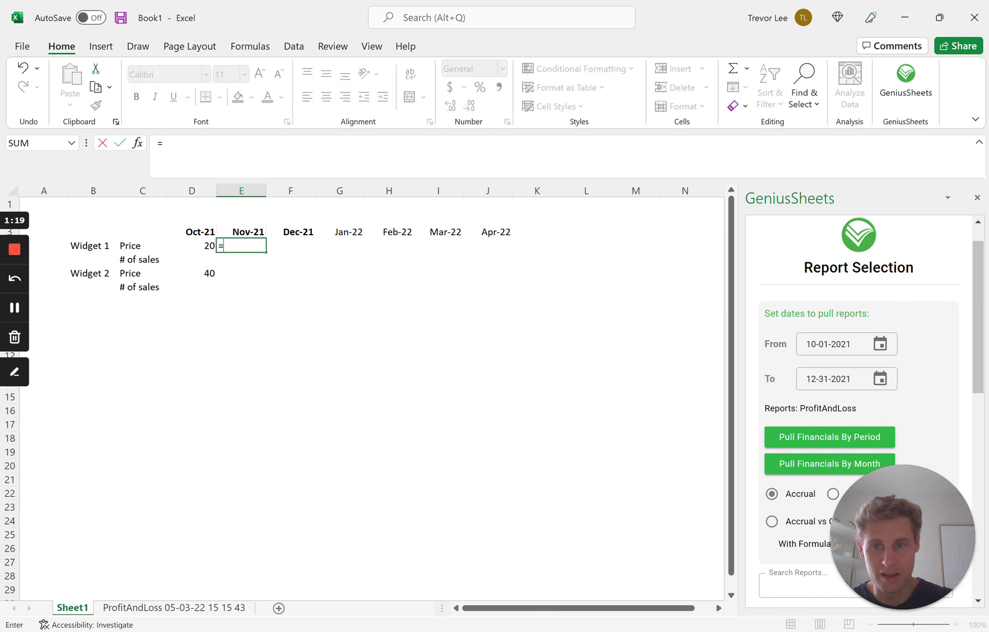
pyautogui.press('Left')
pyautogui.write('+')
pyautogui.press('Return')
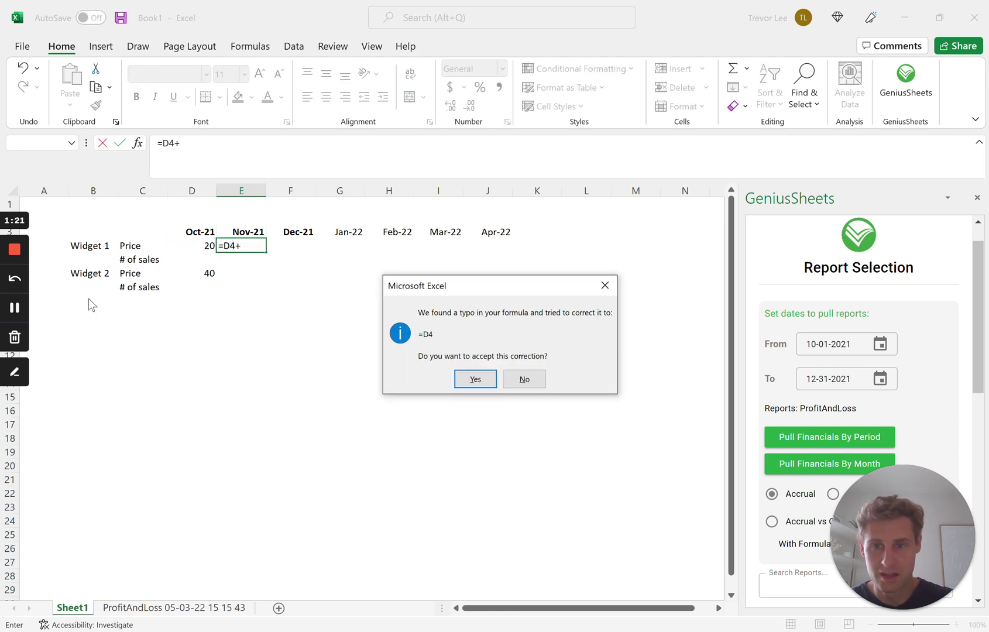
pyautogui.press('Return')
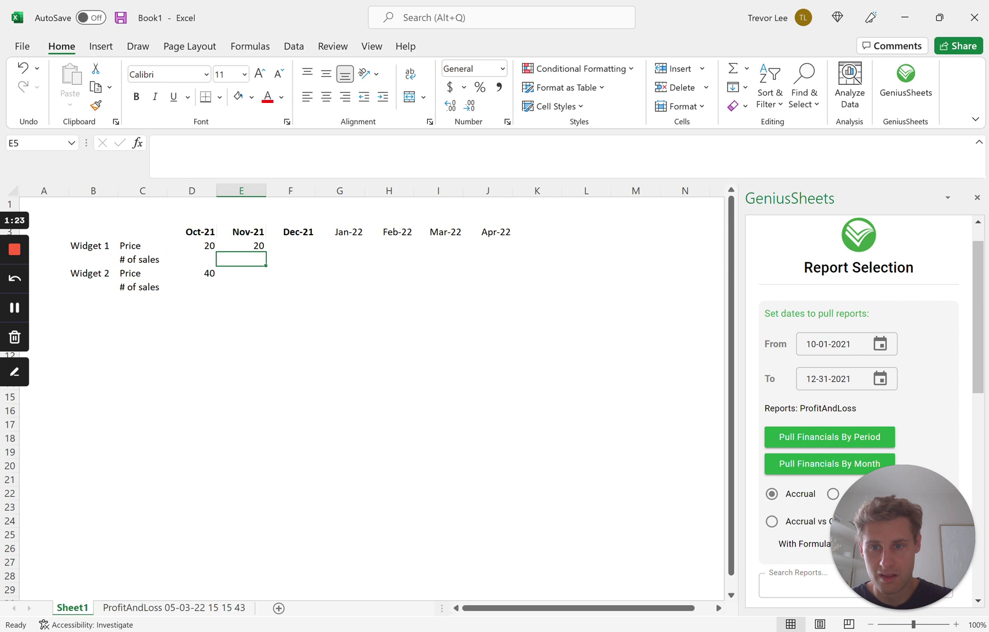
pyautogui.press('Up')
pyautogui.press('F2')
pyautogui.write('+2')
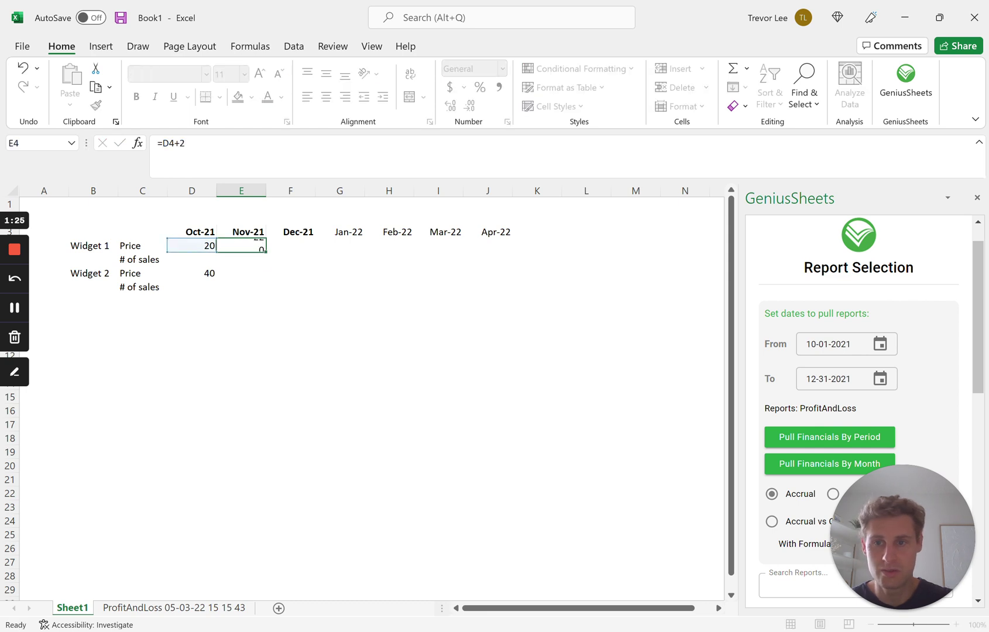
pyautogui.press('Return')
# - Calculate Widget 2's Nov-21 price in E6 with the formula =D6+4
pyautogui.press('Down')
pyautogui.press('Down')
pyautogui.press('Up')
pyautogui.write('=')
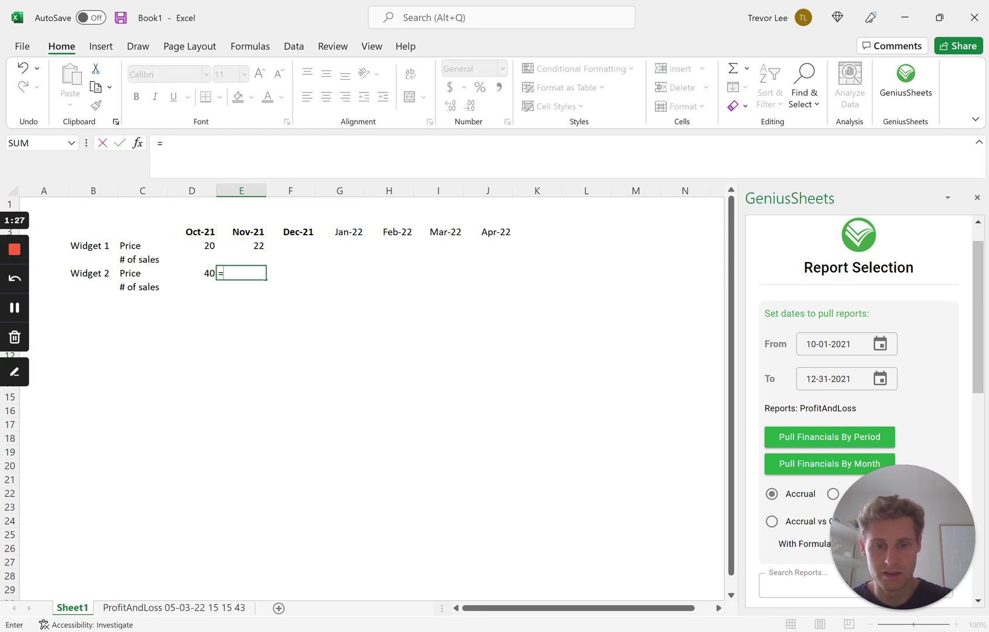
pyautogui.press('Left')
pyautogui.write('+')
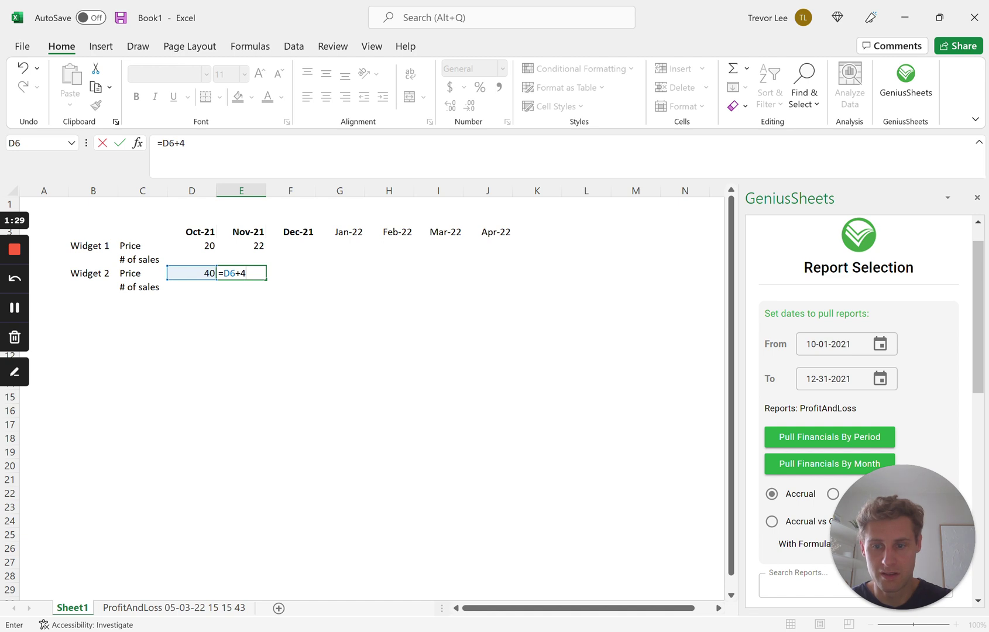
pyautogui.write('4')
pyautogui.press('Return')
# - Enter the Oct-21 number of sales: 100 for Widget 1 in D5 and 20 for Widget 2 in D7
pyautogui.press('Up')
pyautogui.press('Up')
pyautogui.press('Up')
pyautogui.press('Down')
pyautogui.press('Left')
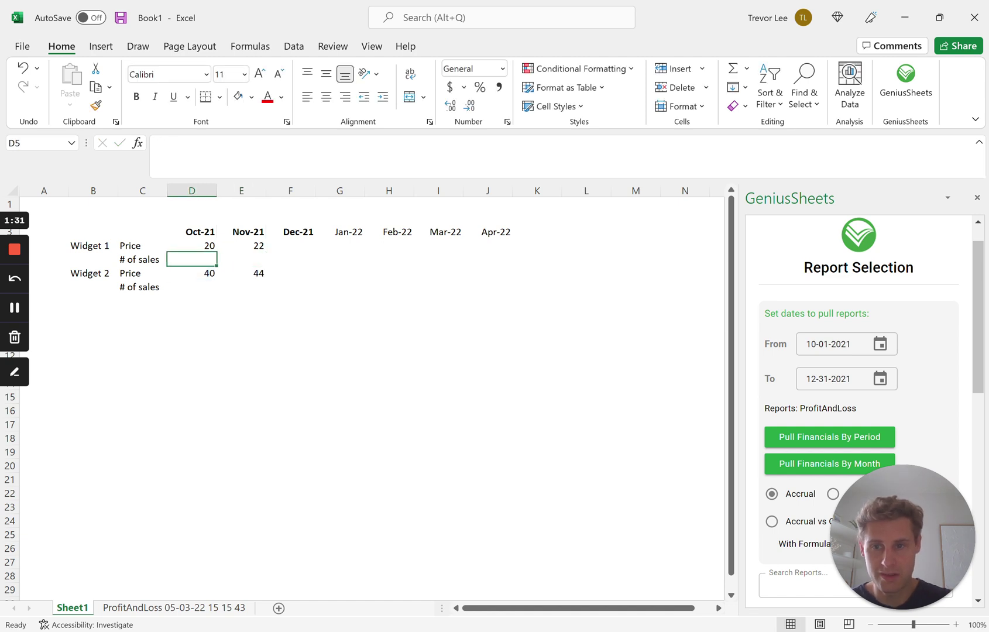
pyautogui.write('100')
pyautogui.press('Return')
pyautogui.press('Down')
pyautogui.write('20')
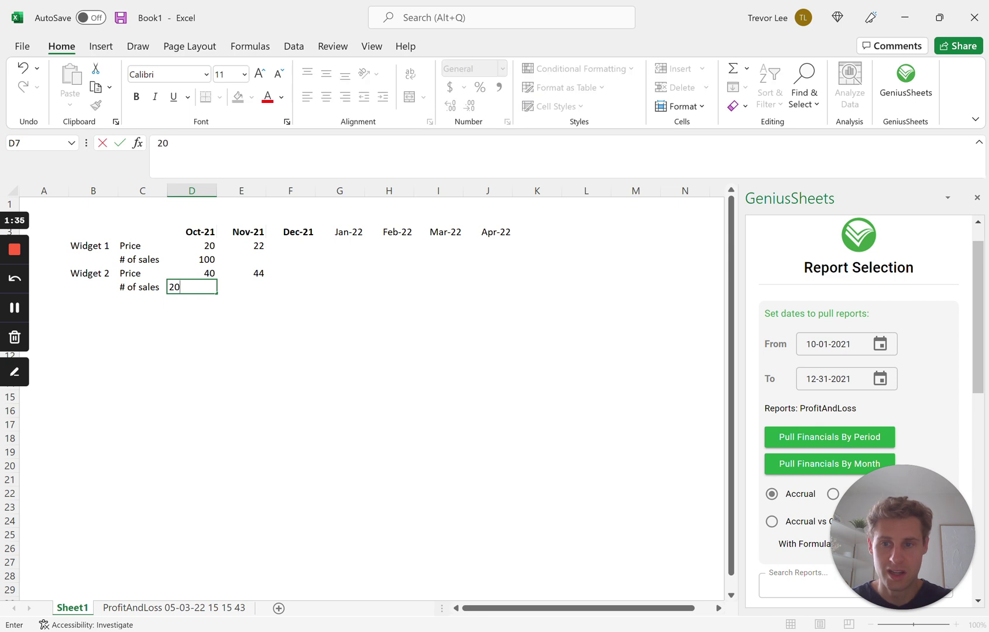
pyautogui.press('Return')
# - Calculate the Nov-21 number of sales with =D5+4 in E5 for Widget 1 and =D7+2 in E7 for Widget 2
pyautogui.press('Right')
pyautogui.press('Up')
pyautogui.press('Up')
pyautogui.press('Up')
pyautogui.write('=')
pyautogui.press('Left')
pyautogui.write('4')
pyautogui.press('BackSpace')
pyautogui.write('+4')
pyautogui.press('Return')
pyautogui.press('Down')
pyautogui.write('=')
pyautogui.press('Left')
pyautogui.write('+2')
pyautogui.press('Return')
# - Copy the Nov-21 formulas in E4:E7 across all months through Apr-22 in column J
pyautogui.press('Up')
pyautogui.press('Up')
pyautogui.press('Up')
pyautogui.press('Up')
pyautogui.hotkey('shift', 'Down')
pyautogui.hotkey('shift', 'Down')
pyautogui.hotkey('shift', 'Down')
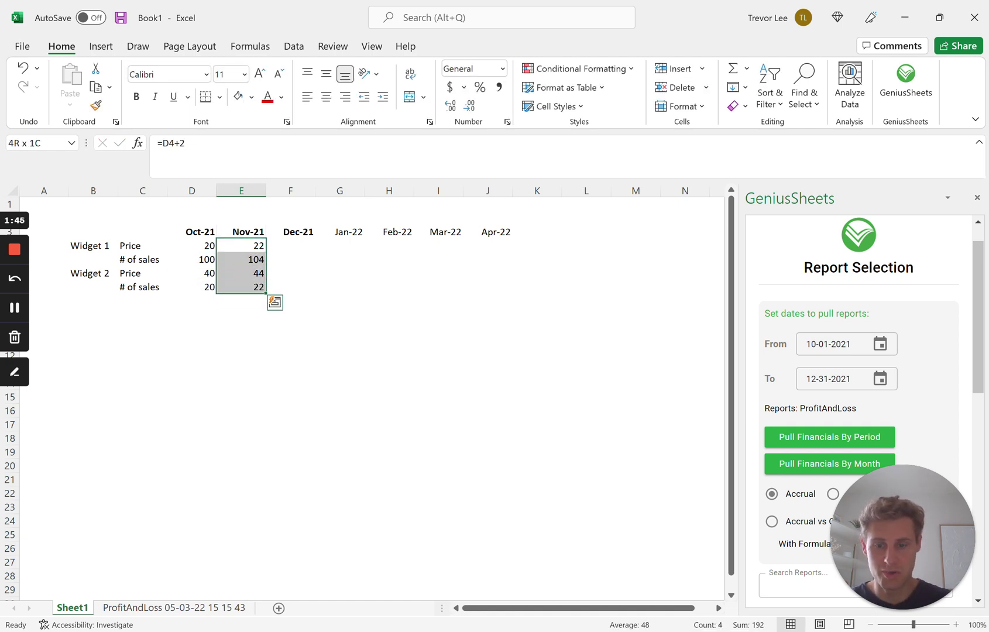
pyautogui.hotkey('ctrl', 'c')
pyautogui.hotkey('shift', 'Right')
pyautogui.hotkey('shift', 'Right')
pyautogui.hotkey('shift', 'Right')
pyautogui.hotkey('shift', 'Right')
pyautogui.hotkey('shift', 'Right')
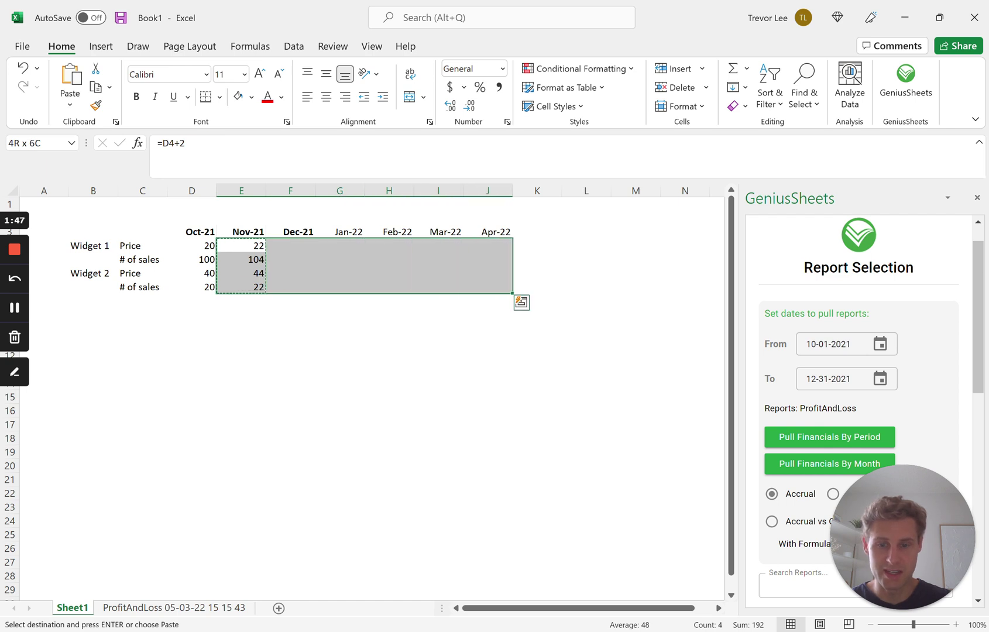
pyautogui.hotkey('ctrl', 'v')
# - Insert a blank sheet row above Widget 2's Price row
pyautogui.press('Up')
pyautogui.press('Down')
pyautogui.press('Left')
pyautogui.press('Down')
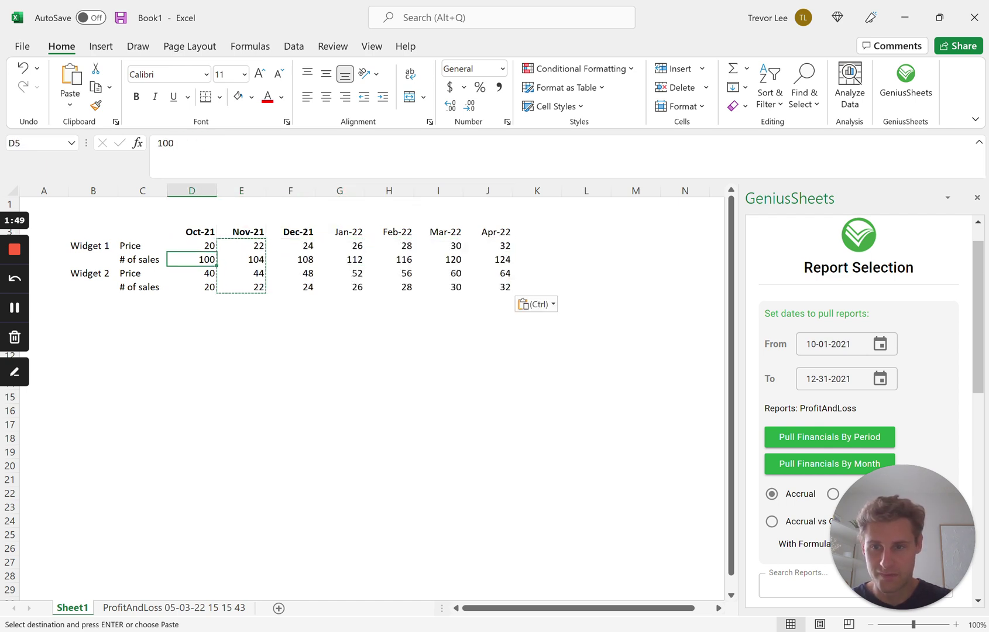
pyautogui.press('Down')
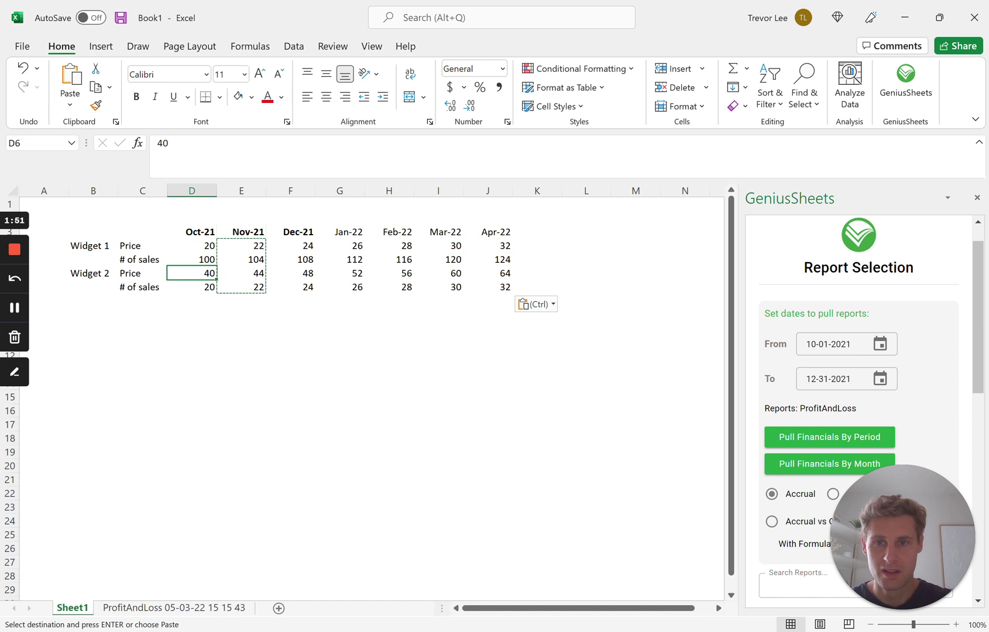
pyautogui.hotkey('alt', 'i')
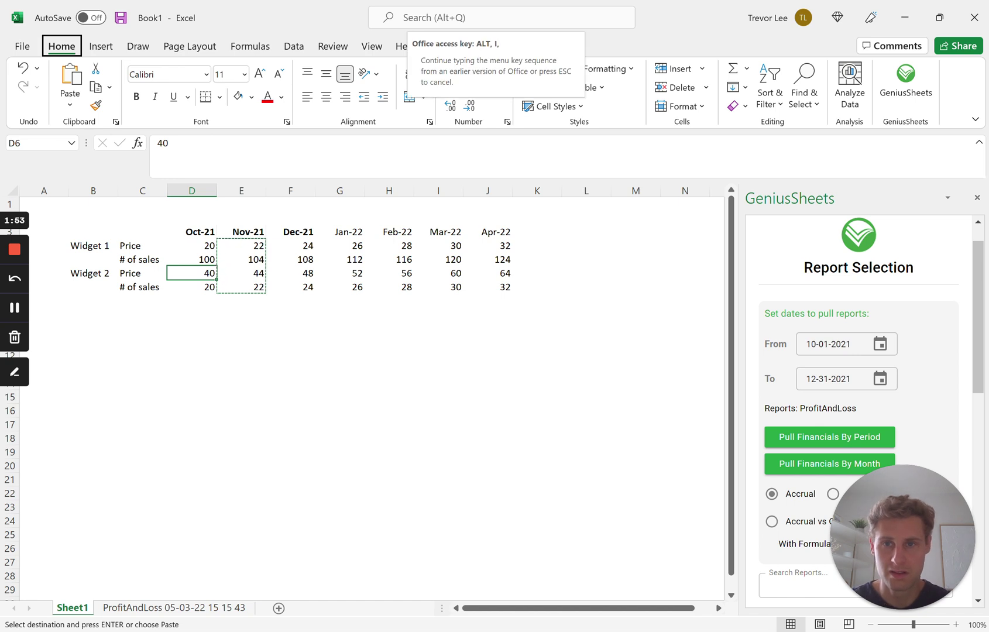
pyautogui.press('Escape')
pyautogui.press('alt')
pyautogui.press('h')
pyautogui.press('i')
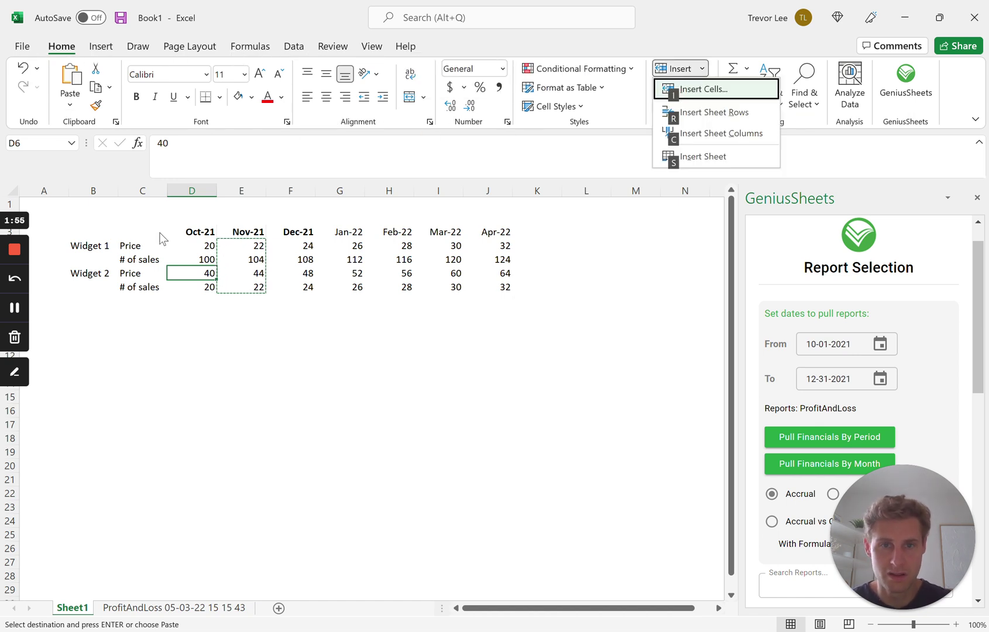
pyautogui.press('r')
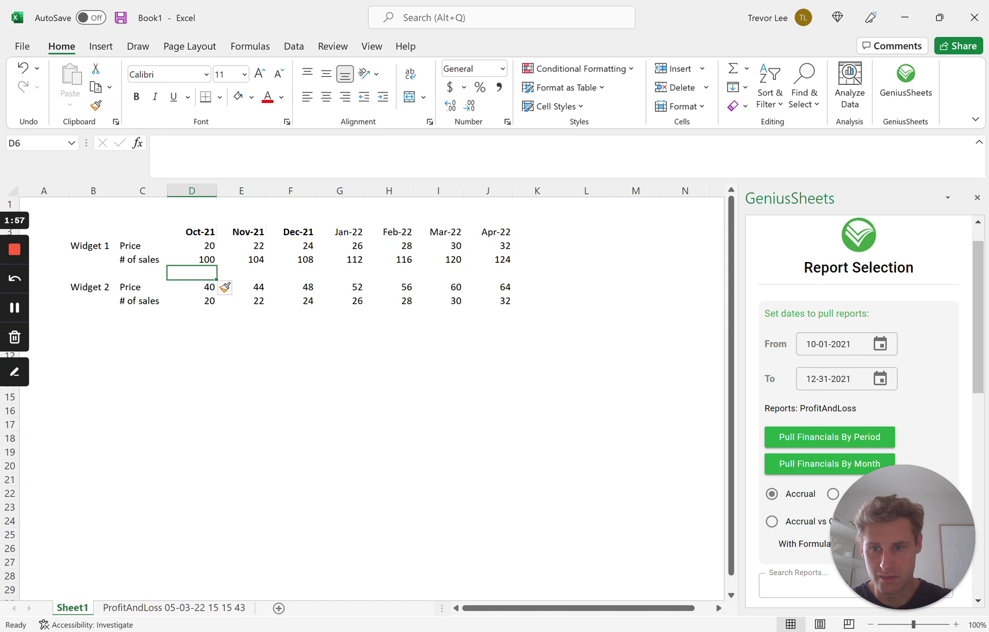
# - Label the new row Total in B6
pyautogui.press('Left')
pyautogui.press('Left')
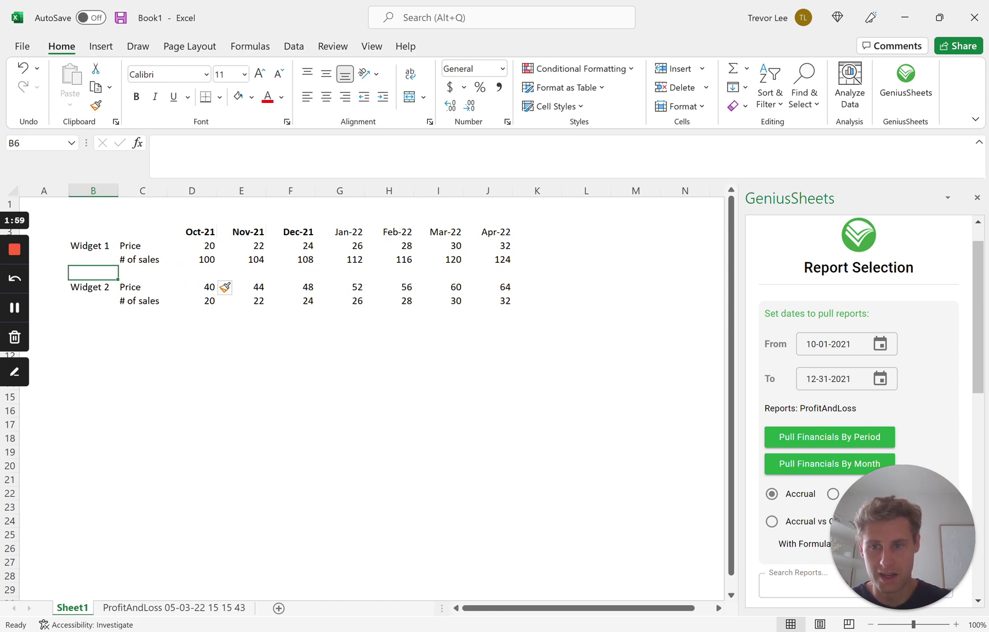
pyautogui.write('Total')
pyautogui.press('Return')
# - Calculate Widget 1's Oct-21 total in D6 as price times number of sales with =D4*D5
pyautogui.press('Up')
pyautogui.press('Right')
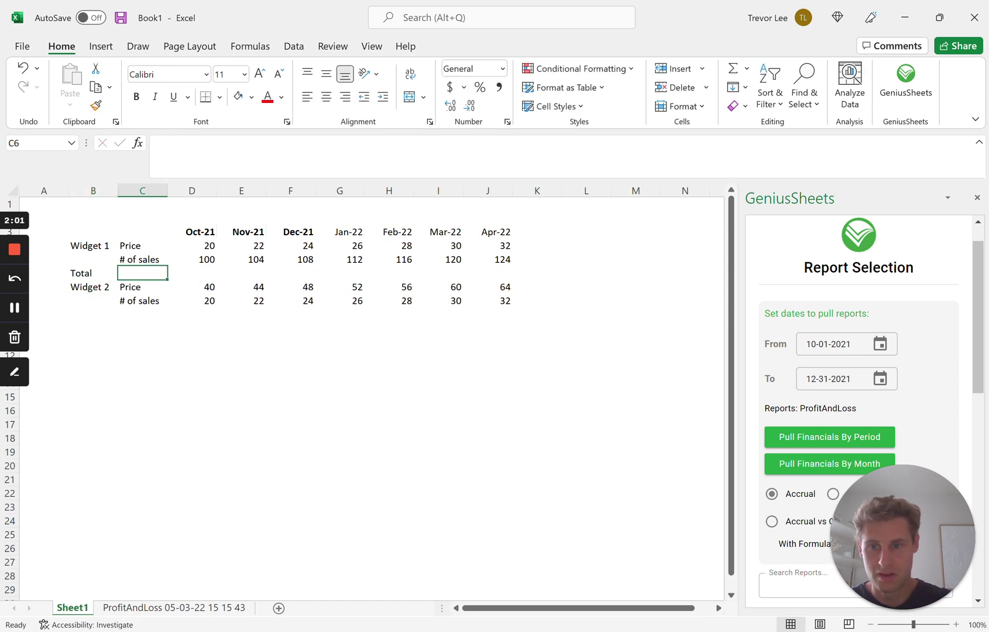
pyautogui.press('Right')
pyautogui.write('=')
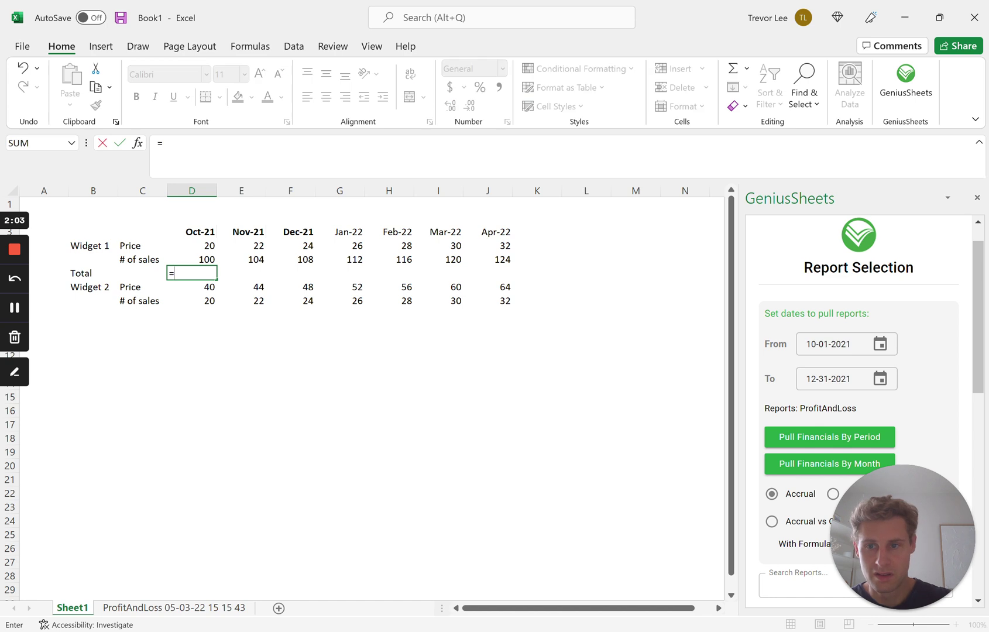
pyautogui.press('Up')
pyautogui.press('Up')
pyautogui.write('*')
pyautogui.press('Down')
pyautogui.press('Up')
pyautogui.press('Up')
pyautogui.press('Up')
pyautogui.press('Down')
pyautogui.press('Return')
# - Copy Widget 1's Oct-21 total formula from D6 to D9 beneath Widget 2's figures
pyautogui.press('Up')
pyautogui.hotkey('ctrl', 'c')
pyautogui.press('Down')
pyautogui.press('Down')
pyautogui.press('Down')
pyautogui.hotkey('ctrl', 'v')
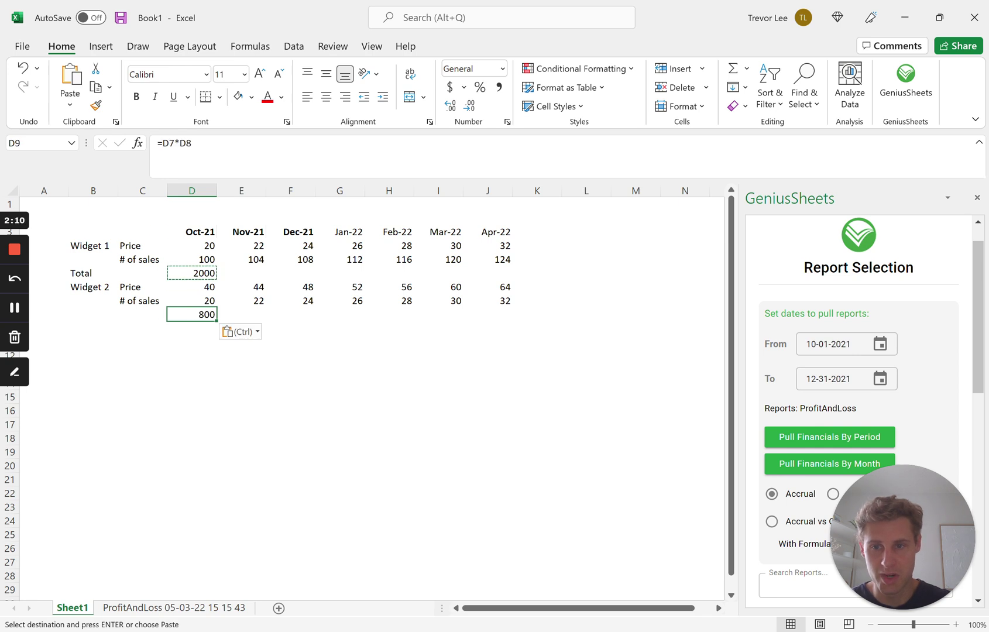
# - Copy Widget 2's total formula from D9 across all months through Apr-22 in J9
pyautogui.press('Up')
pyautogui.press('Down')
pyautogui.hotkey('ctrl', 'c')
pyautogui.hotkey('shift', 'Right')
pyautogui.hotkey('shift', 'Right')
pyautogui.hotkey('shift', 'Right')
pyautogui.hotkey('shift', 'Right')
pyautogui.hotkey('shift', 'Right')
pyautogui.hotkey('shift', 'Right')
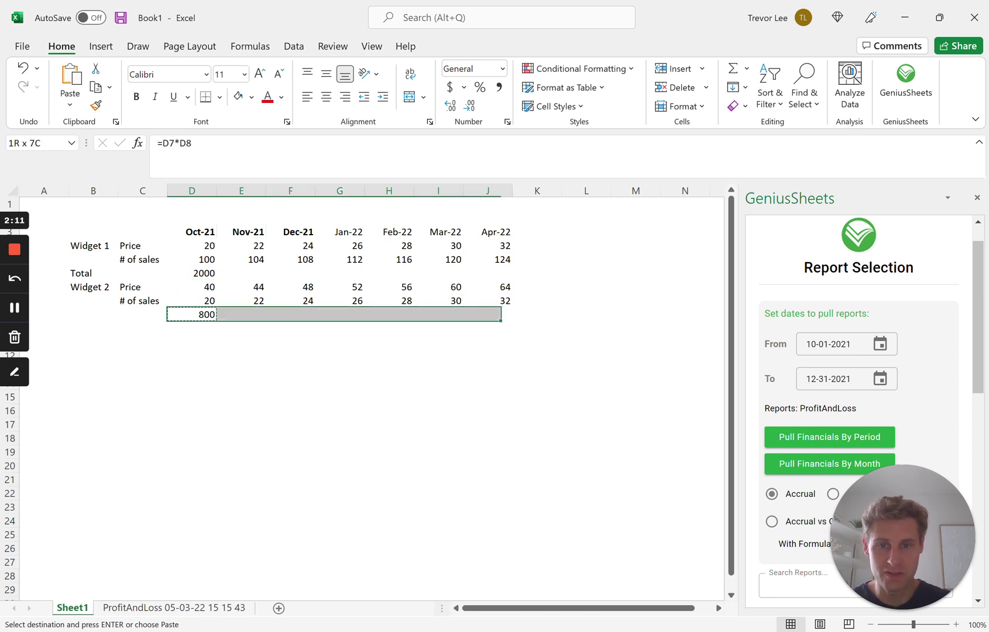
pyautogui.hotkey('ctrl', 'v')
# - Copy Widget 1's Oct-21 total formula from D6 across the remaining months through Apr-22 in J6
pyautogui.press('Left')
pyautogui.press('Up')
pyautogui.press('Right')
pyautogui.press('Up')
pyautogui.press('Up')
pyautogui.hotkey('ctrl', 'c')
pyautogui.hotkey('shift', 'Right')
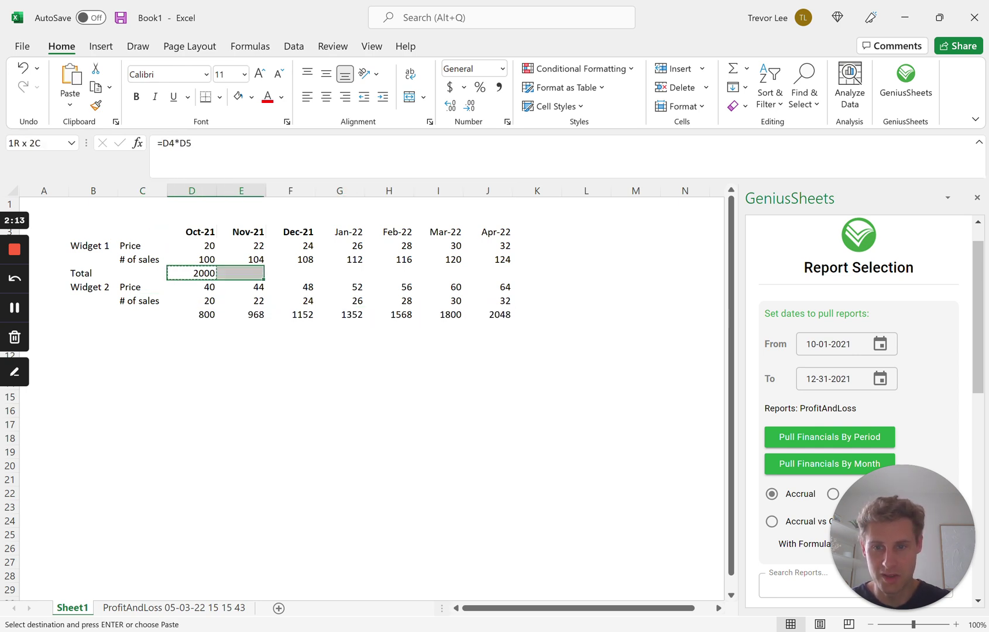
pyautogui.hotkey('shift', 'Right')
pyautogui.hotkey('shift', 'Right')
pyautogui.hotkey('shift', 'Right')
pyautogui.hotkey('shift', 'Right')
pyautogui.hotkey('shift', 'Right')
pyautogui.hotkey('ctrl', 'v')
# - Make Widget 1's monthly totals in D6 through J6 bold
pyautogui.press('Down')
pyautogui.press('Down')
pyautogui.press('Down')
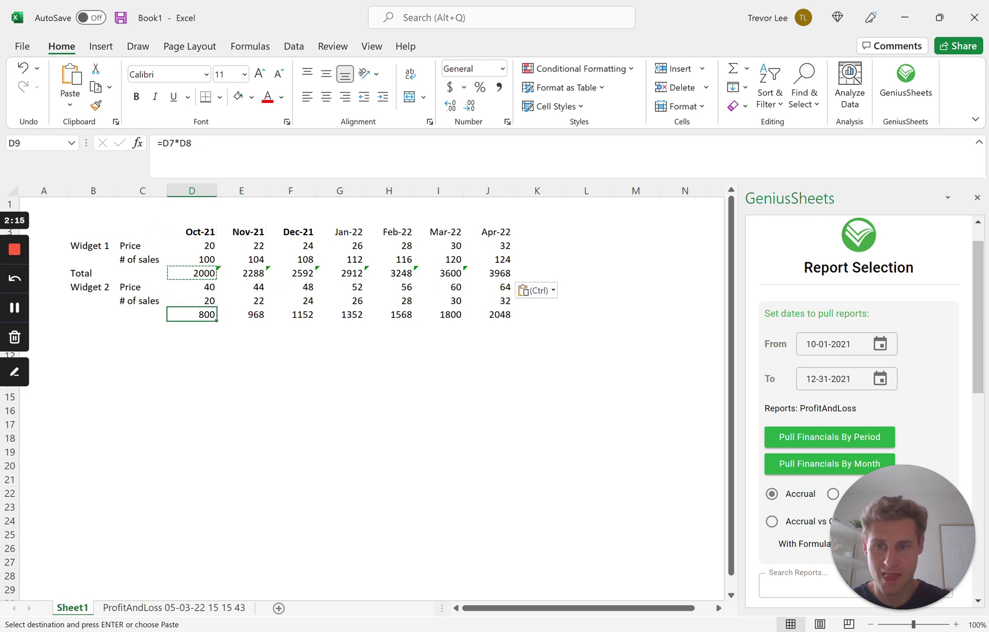
pyautogui.press('Down')
pyautogui.press('Down')
pyautogui.press('Up')
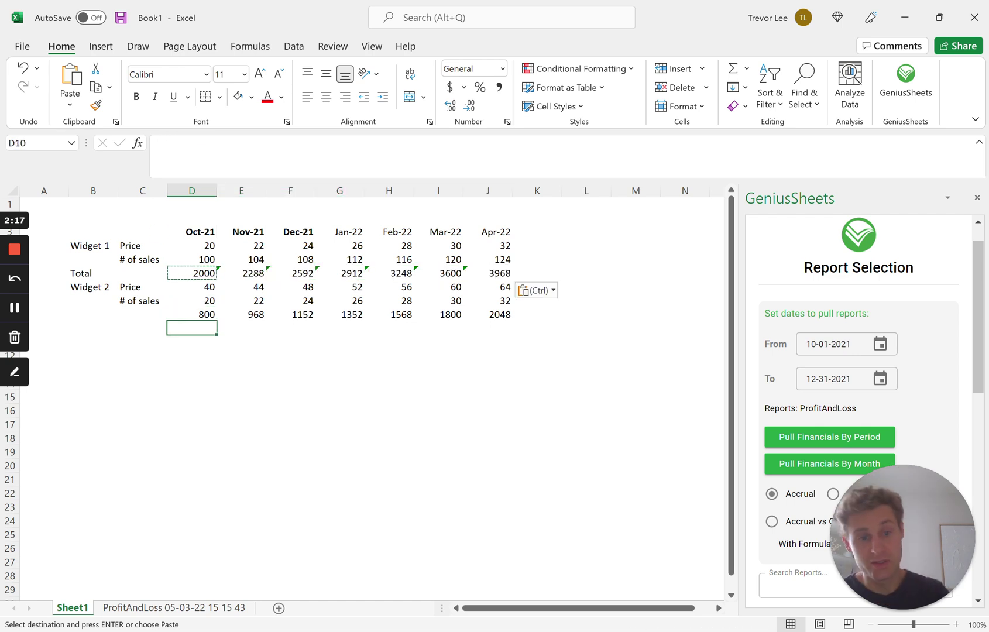
pyautogui.press('Up')
pyautogui.press('Up')
pyautogui.press('Up')
pyautogui.press('Up')
pyautogui.hotkey('shift', 'Right')
pyautogui.hotkey('shift', 'Right')
pyautogui.hotkey('shift', 'Right')
pyautogui.hotkey('shift', 'Right')
pyautogui.hotkey('shift', 'Right')
pyautogui.hotkey('shift', 'Right')
pyautogui.hotkey('ctrl', 'b')
# - Try to make Widget 2's monthly totals in D9 through J9 bold
pyautogui.press('Down')
pyautogui.press('Down')
pyautogui.press('Down')
pyautogui.hotkey('ctrl', 'b')
pyautogui.hotkey('ctrl', 'shift', 'Right')
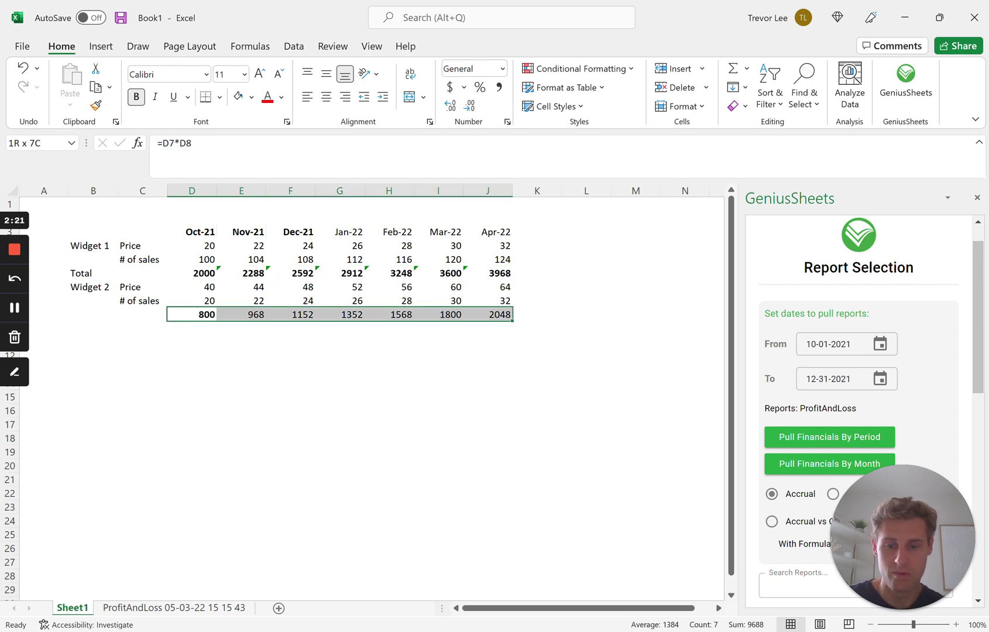
pyautogui.hotkey('ctrl', 'b')
# - Add the row label Total Sales in C11, leaving a blank row beneath Widget 2's totals
pyautogui.press('Down')
pyautogui.press('Right')
pyautogui.press('Left')
pyautogui.press('Down')
pyautogui.press('Down')
pyautogui.press('Left')
pyautogui.press('Up')
pyautogui.press('Up')
pyautogui.press('Down')
pyautogui.write('Total Sales')
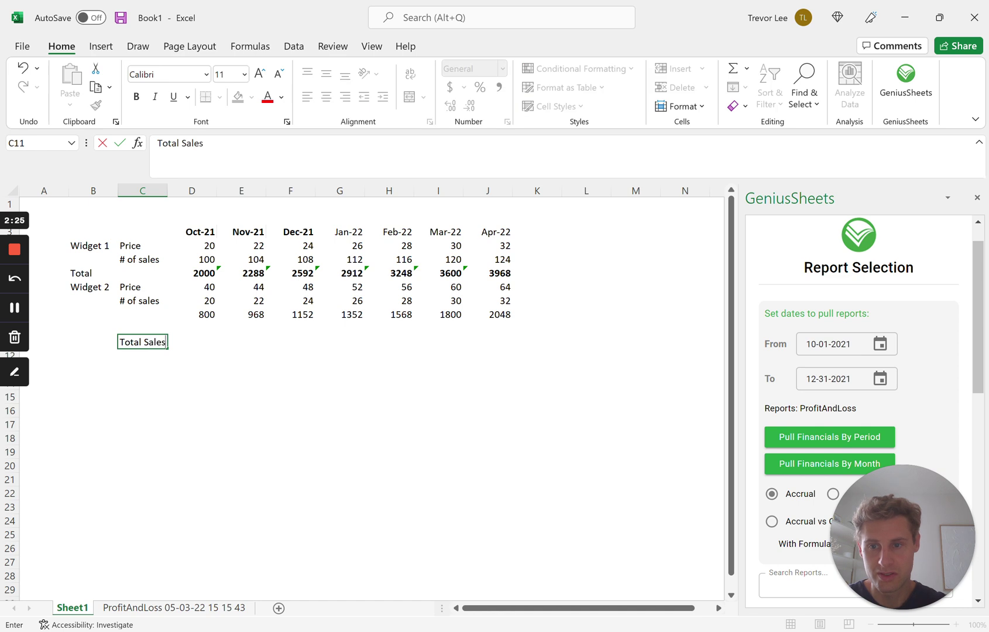
pyautogui.press('Return')
# - Calculate Oct-21 total sales in D11 by adding both widgets' totals with =D9+D6
pyautogui.press('Up')
pyautogui.press('Right')
pyautogui.write('=SU')
pyautogui.press('BackSpace')
pyautogui.press('BackSpace')
pyautogui.press('Up')
pyautogui.press('Up')
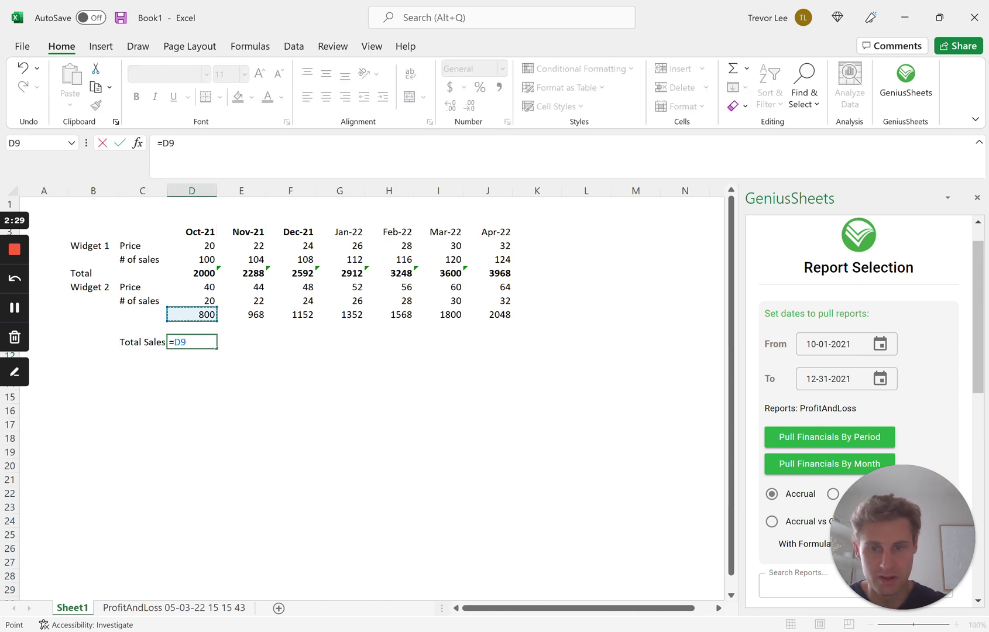
pyautogui.write('+')
pyautogui.press('Up')
pyautogui.press('Up')
pyautogui.press('Up')
pyautogui.press('Up')
pyautogui.press('Up')
pyautogui.hotkey('ctrl', 'Return')
# - Copy the Total Sales formula from D11 across all months through Apr-22 in J11
pyautogui.hotkey('ctrl', 'c')
pyautogui.hotkey('shift', 'Right')
pyautogui.hotkey('shift', 'Right')
pyautogui.hotkey('shift', 'Right')
pyautogui.hotkey('shift', 'Right')
pyautogui.hotkey('shift', 'Right')
pyautogui.hotkey('shift', 'Right')
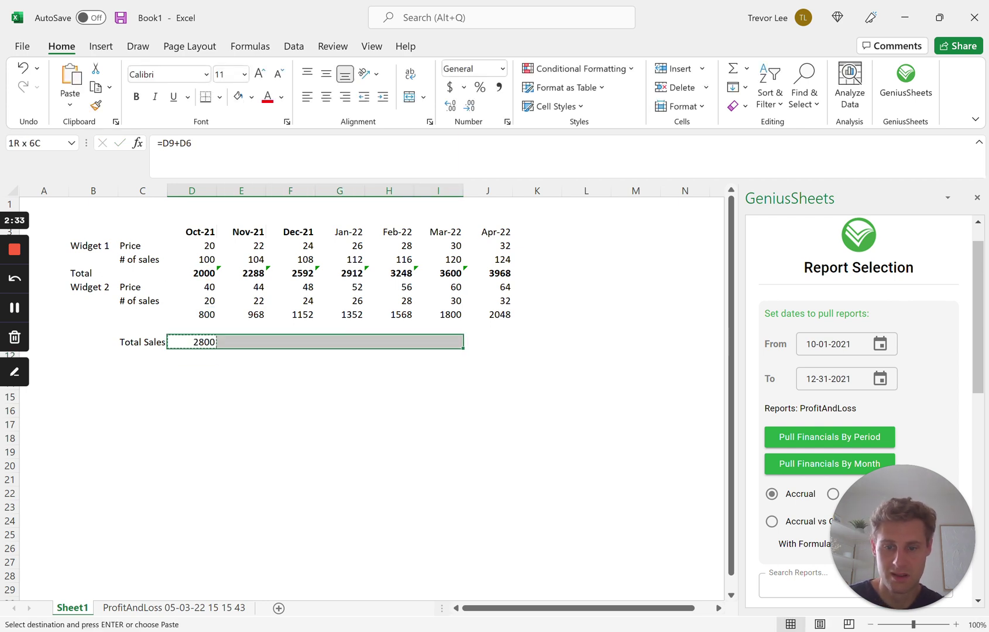
pyautogui.hotkey('ctrl', 'v')
# - Check the formulas in the Total Sales row and in Widget 1's Jan-22 number of sales
pyautogui.press('Right')
pyautogui.press('Up')
pyautogui.press('Down')
pyautogui.press('Left')
pyautogui.press('Left')
pyautogui.press('Right')
pyautogui.press('Right')
pyautogui.press('Right')
pyautogui.press('Right')
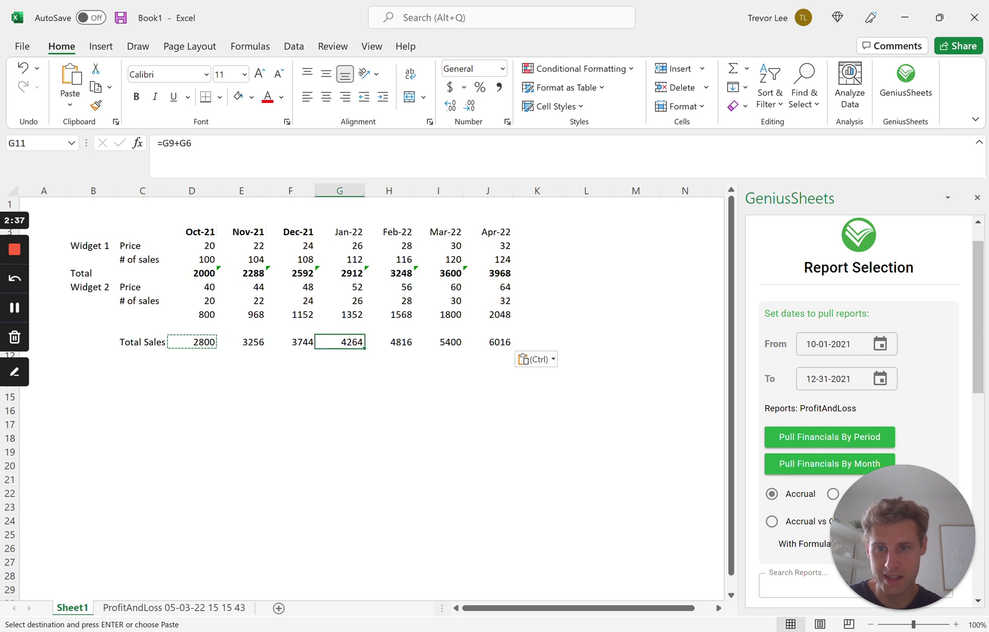
pyautogui.press('Up')
pyautogui.press('Right')
pyautogui.click(340, 259)
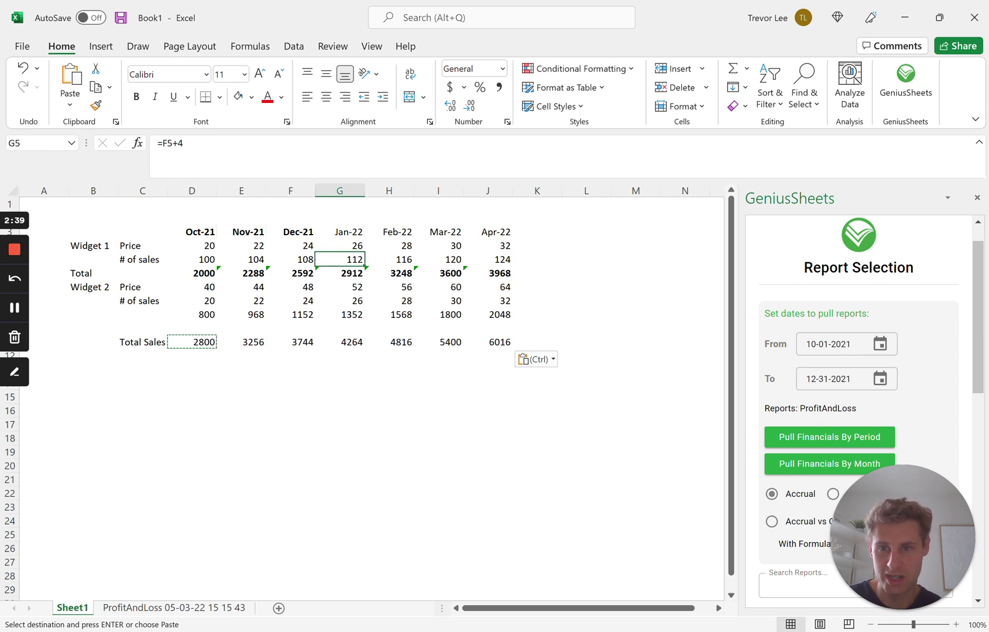
pyautogui.click(192, 341)
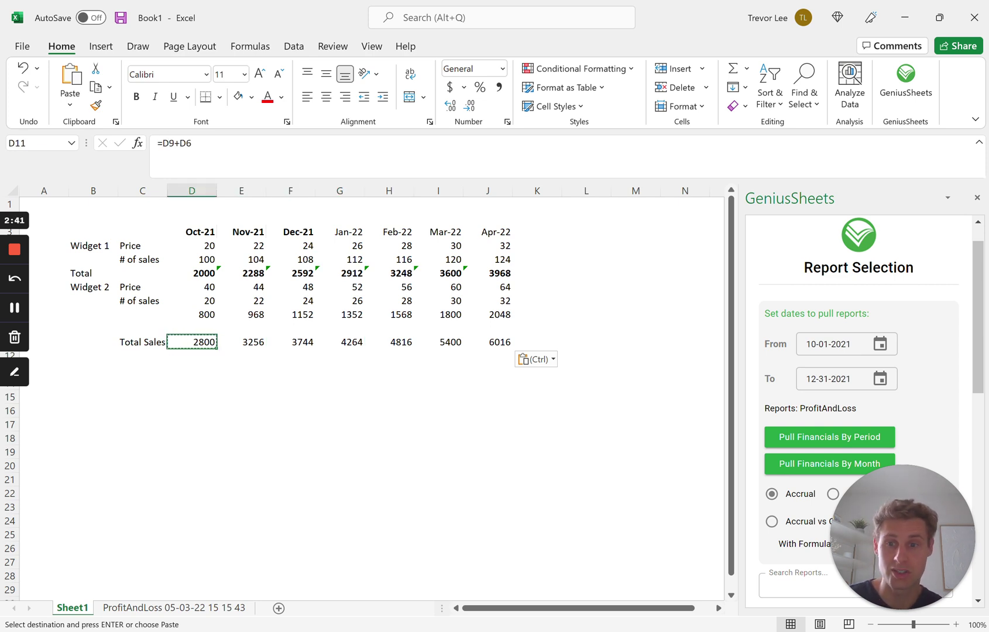
pyautogui.press('Up')
pyautogui.press('Down')
pyautogui.press('Down')
pyautogui.press('Left')
pyautogui.press('Up')
pyautogui.press('Up')
pyautogui.press('Up')
pyautogui.press('Down')
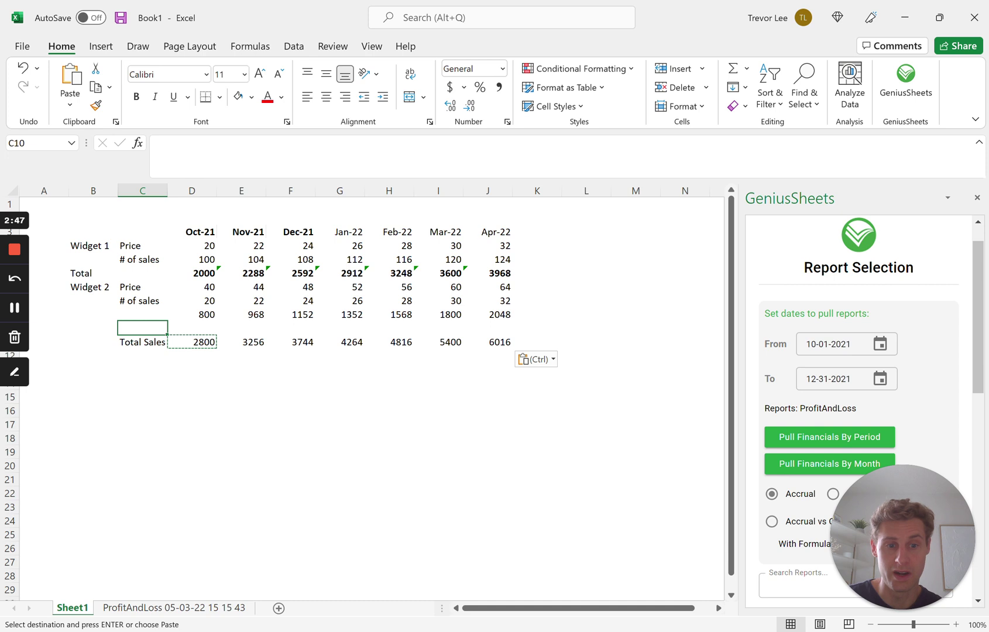
pyautogui.press('Down')
pyautogui.press('Down')
pyautogui.press('Down')
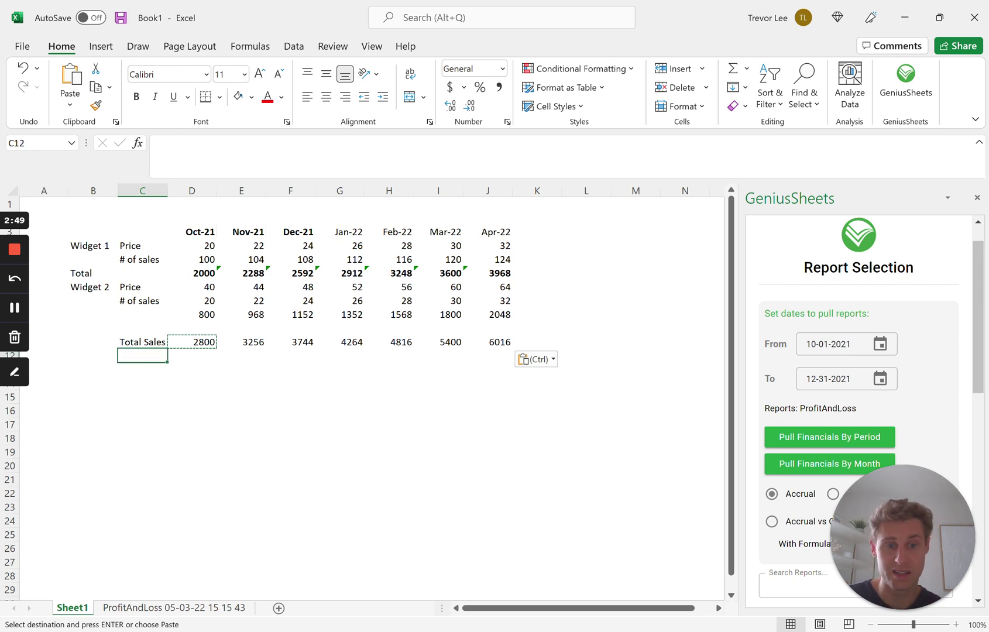
pyautogui.press('Up')
pyautogui.press('Left')
pyautogui.press('Right')
pyautogui.press('Up')
pyautogui.press('Up')
pyautogui.press('Left')
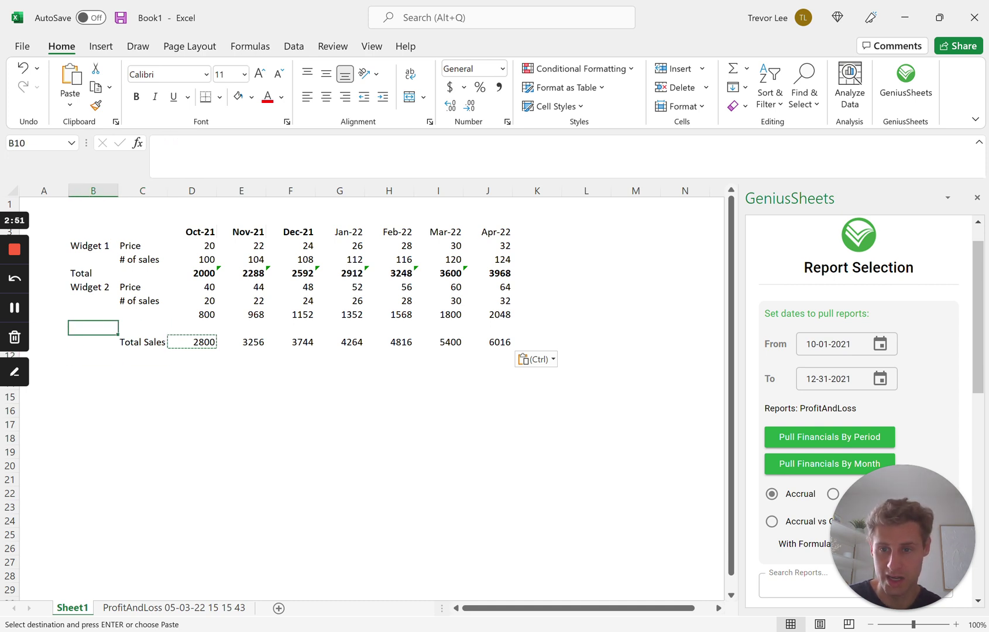
# - Add the row label COGS in C14, below Total Sales
pyautogui.press('Down')
pyautogui.press('Down')
pyautogui.press('Down')
pyautogui.press('Down')
pyautogui.press('Right')
pyautogui.press('Up')
pyautogui.press('Up')
pyautogui.press('Down')
pyautogui.press('Down')
pyautogui.write('CGOS')
pyautogui.press('BackSpace')
pyautogui.press('BackSpace')
pyautogui.press('BackSpace')
pyautogui.write('OGS')
pyautogui.press('Return')
# - Add the row label SG&A in C17, below COGS
pyautogui.press('Down')
pyautogui.press('Down')
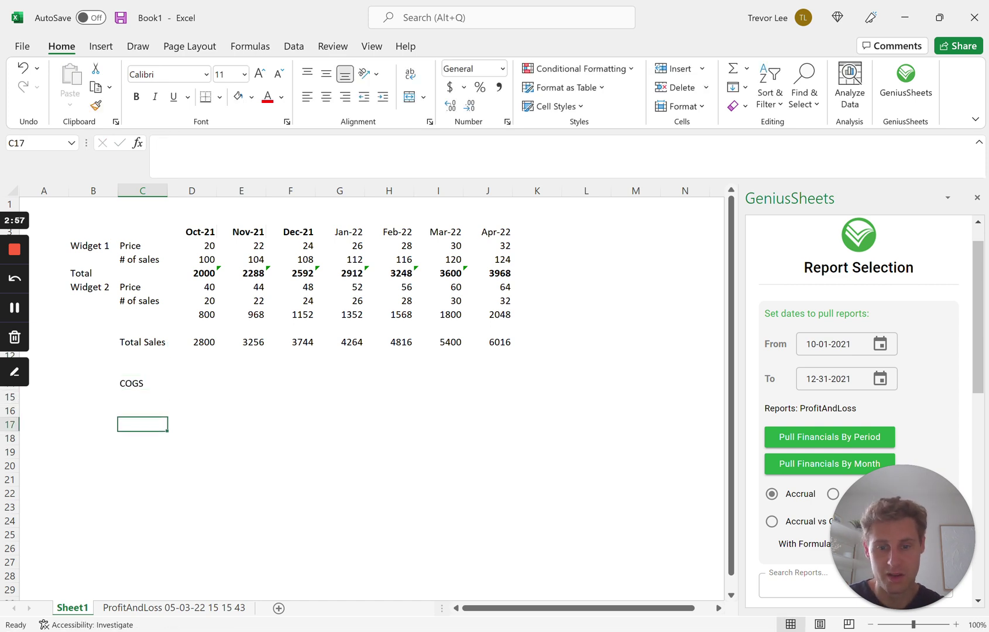
pyautogui.write('SG&A')
pyautogui.press('Return')
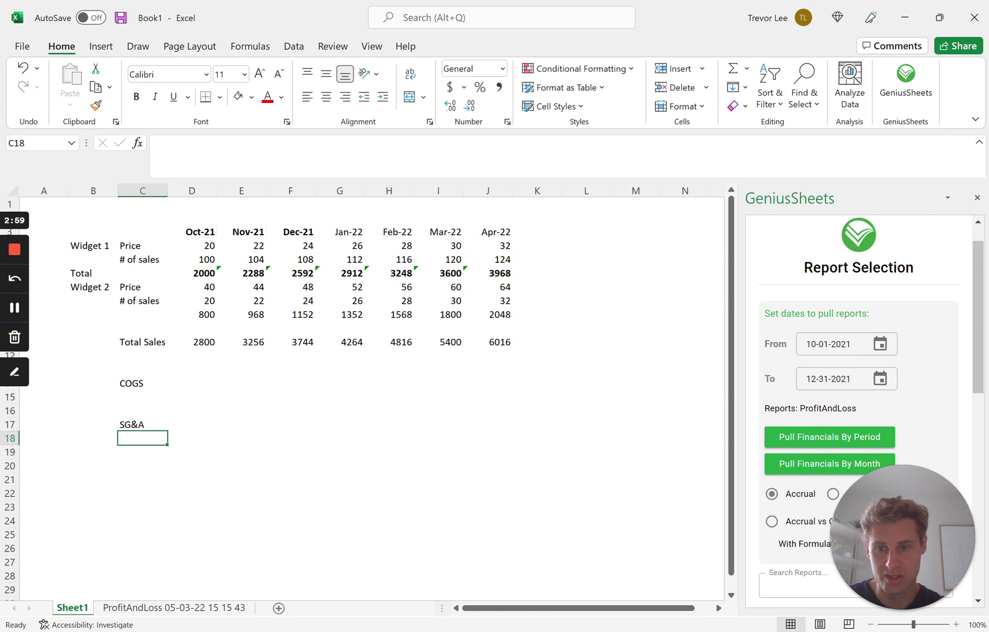
# - Add the row label Salary in C20, below SG&A
pyautogui.press('Down')
pyautogui.press('Down')
pyautogui.write('SALARY')
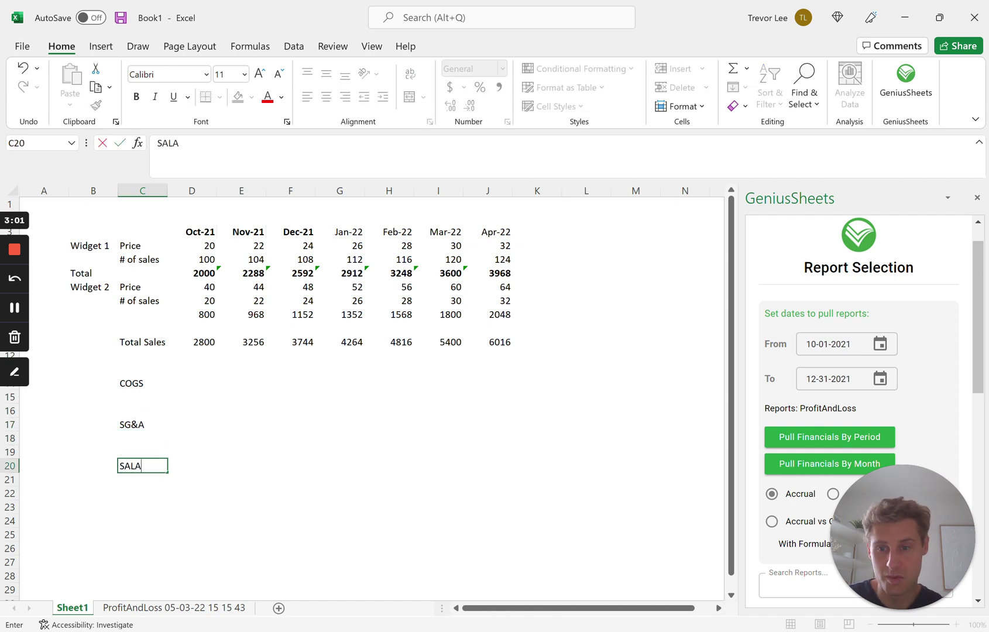
pyautogui.press('BackSpace')
pyautogui.press('BackSpace')
pyautogui.press('BackSpace')
pyautogui.press('BackSpace')
pyautogui.press('BackSpace')
pyautogui.write('alary')
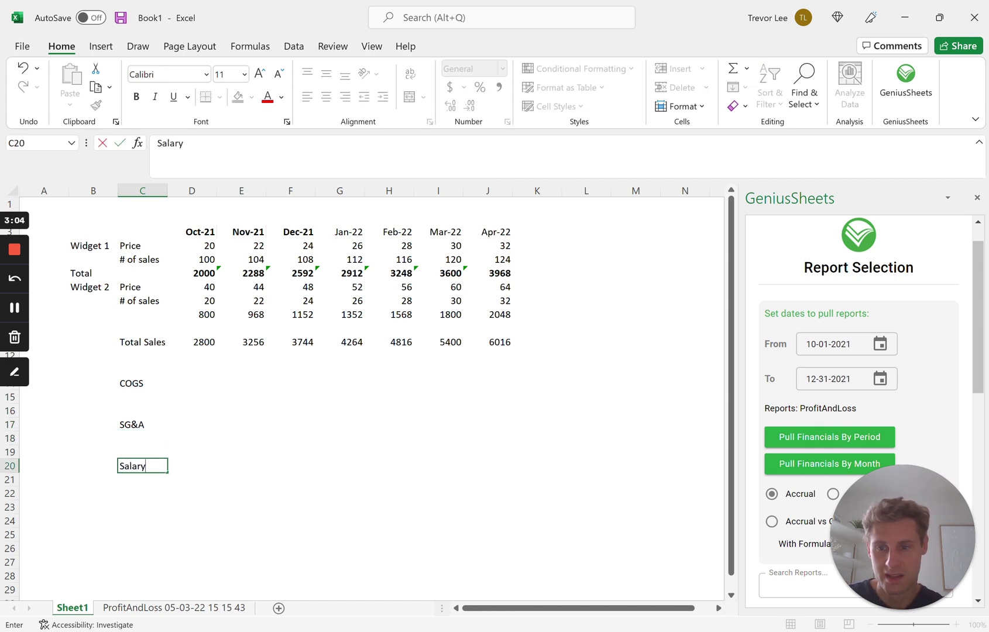
pyautogui.press('Return')
pyautogui.press('Up')
pyautogui.press('Right')
pyautogui.press('Up')
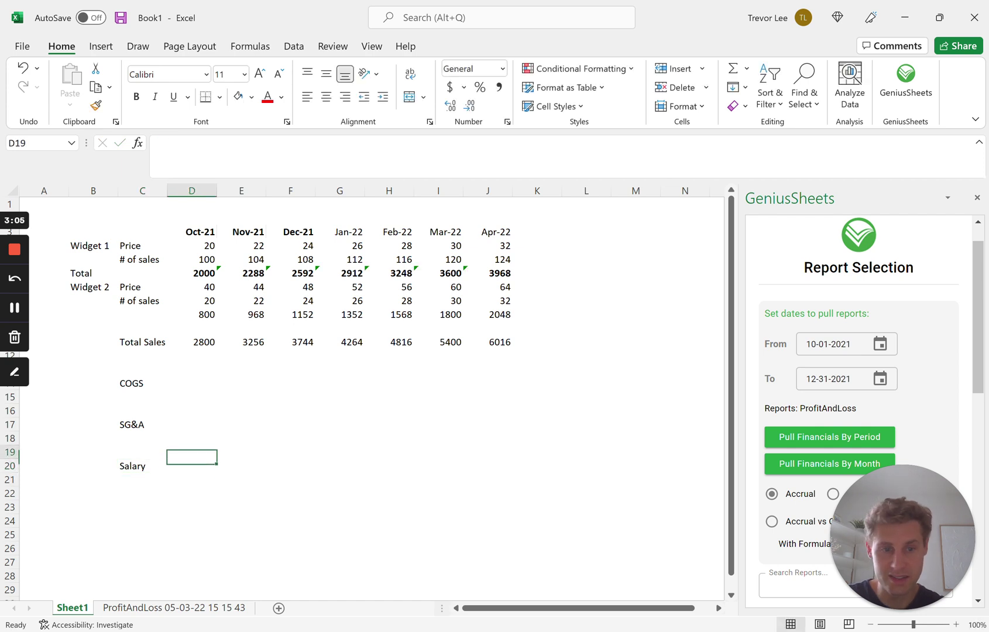
pyautogui.press('Up')
pyautogui.press('Up')
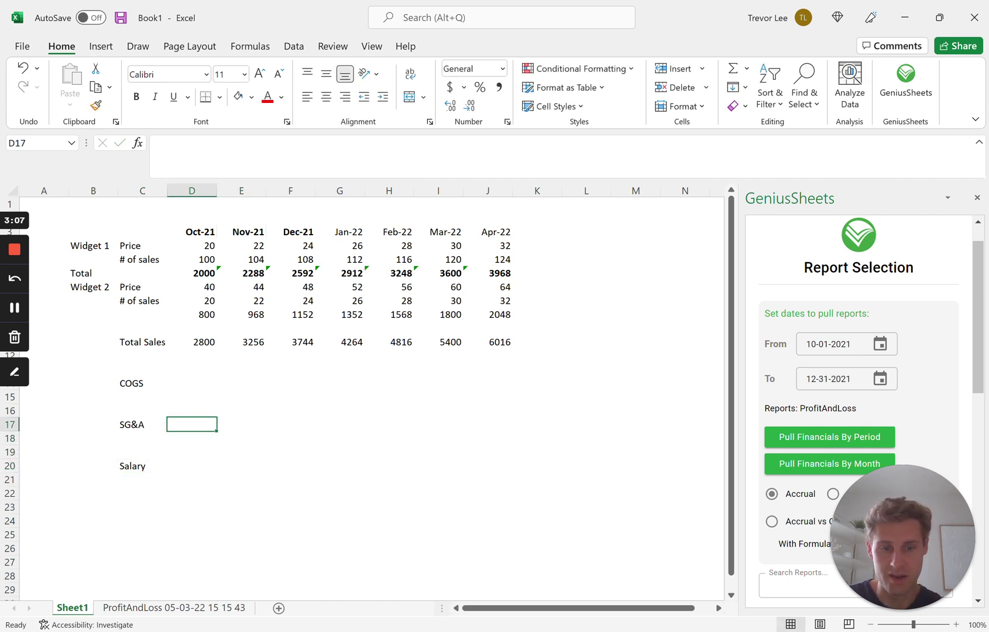
pyautogui.hotkey('ctrl', 'pagedown')
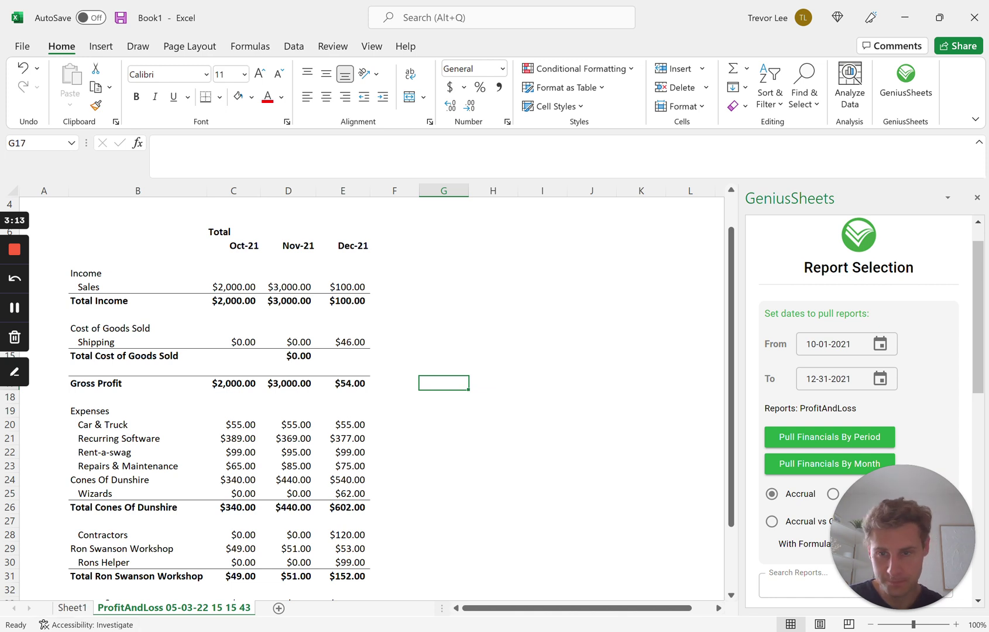
pyautogui.rightClick(233, 191)
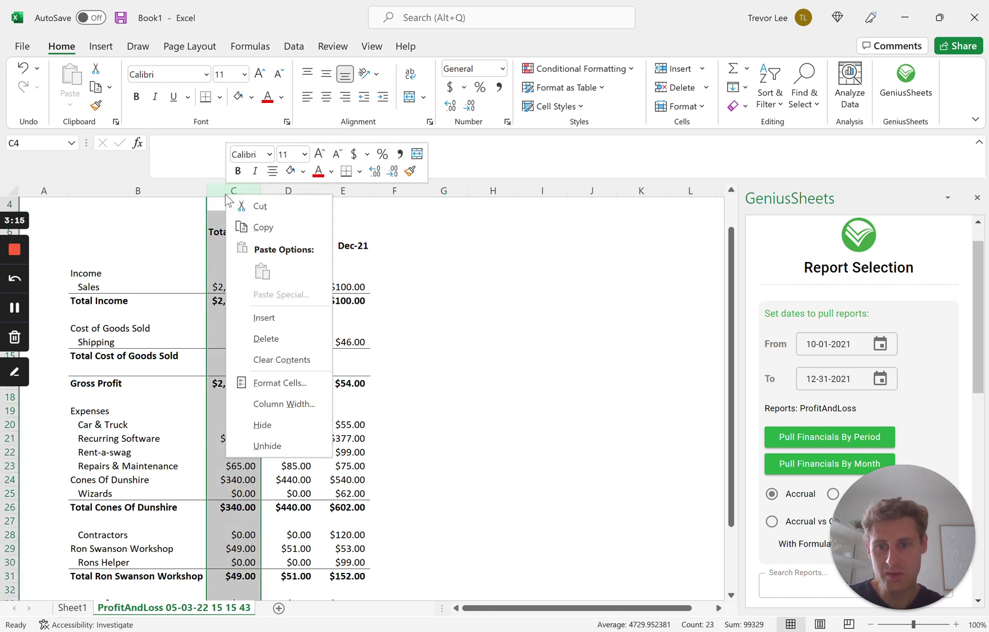
pyautogui.click(279, 316)
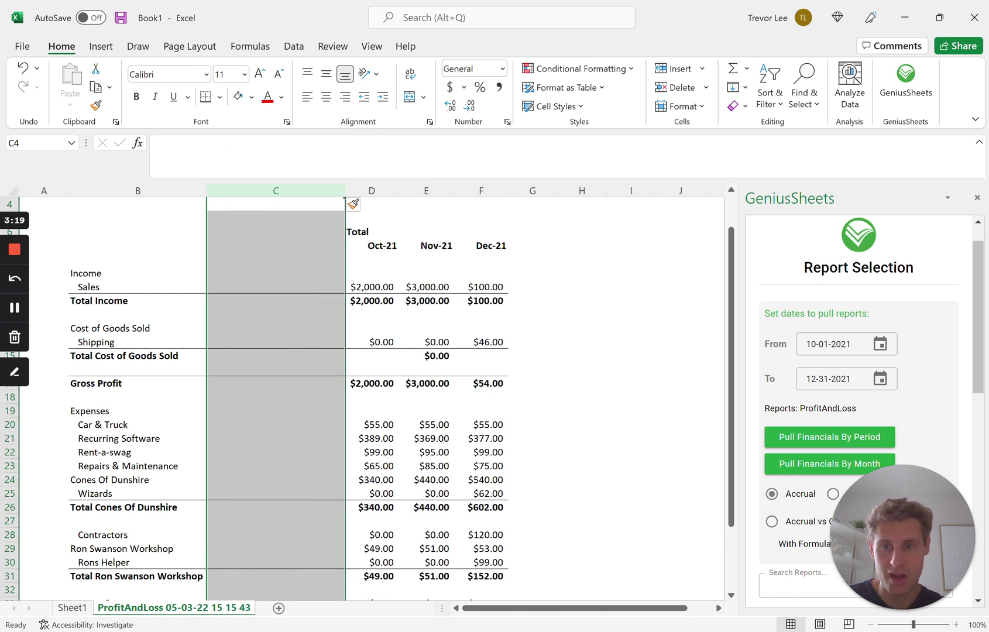
pyautogui.click(275, 232)
pyautogui.write('Tags')
pyautogui.press('Return')
# - Tag the Income heading and its Sales row as Sales in C9 and C10
pyautogui.press('Up')
pyautogui.press('Down')
pyautogui.press('Down')
pyautogui.press('Down')
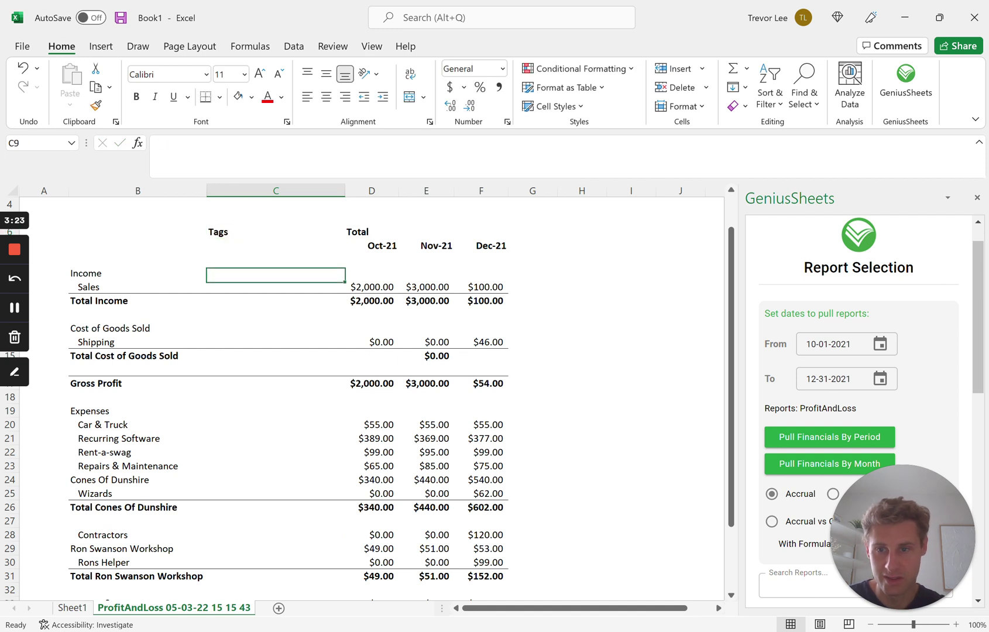
pyautogui.write('SALES')
pyautogui.press('BackSpace')
pyautogui.press('BackSpace')
pyautogui.press('BackSpace')
pyautogui.write('les')
pyautogui.press('Return')
pyautogui.write('Sales')
pyautogui.press('Return')
# - Tag the Cost of Goods Sold heading and its Shipping row as COGS in C13 and C14
pyautogui.press('Down')
pyautogui.press('Down')
pyautogui.press('Down')
pyautogui.press('Up')
pyautogui.write('COGS')
pyautogui.press('Return')
pyautogui.write('COGS')
pyautogui.press('Return')
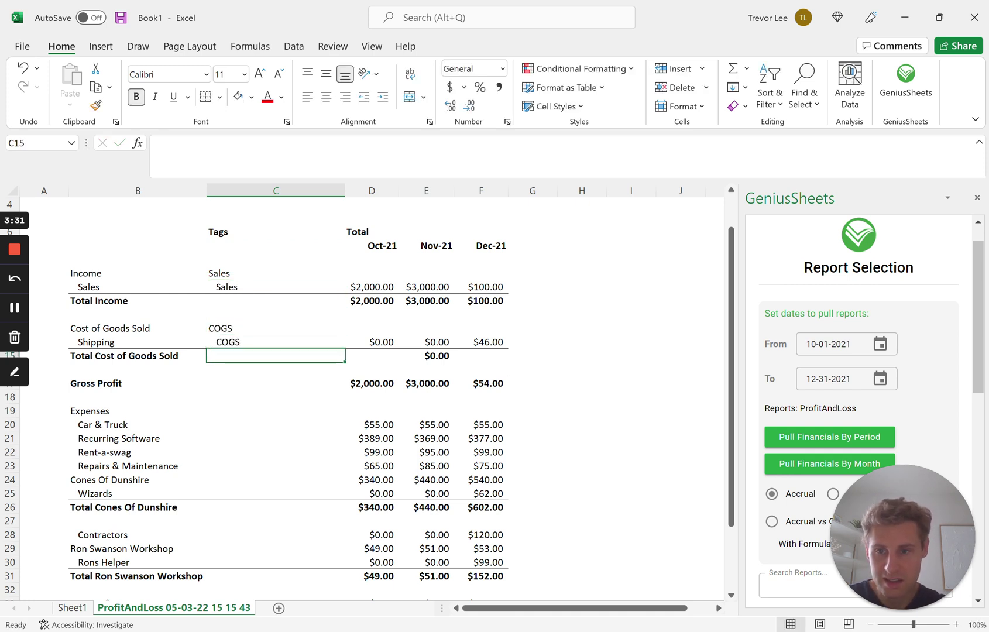
# - Tag the Car & Truck expense row as SG&A in C20
pyautogui.press('Down')
pyautogui.press('Down')
pyautogui.press('Down')
pyautogui.press('Down')
pyautogui.press('Down')
pyautogui.press('Up')
pyautogui.press('Down')
pyautogui.write('SG&A')
pyautogui.press('Return')
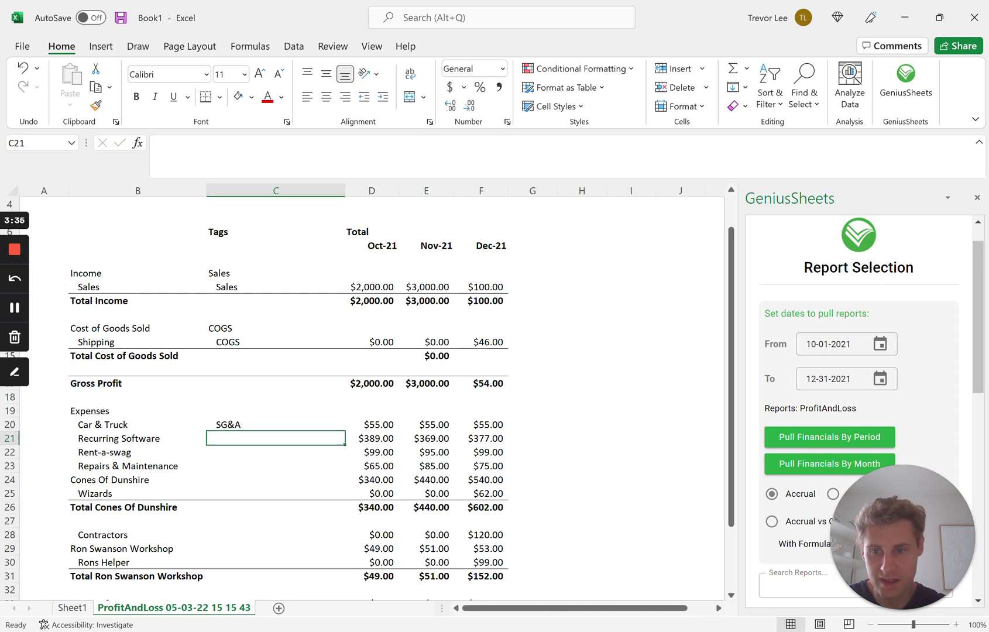
# - Copy the SG&A tag from C20 to the Recurring Software, Rent-a-swag and Repairs & Maintenance rows, C21:C23
pyautogui.press('Up')
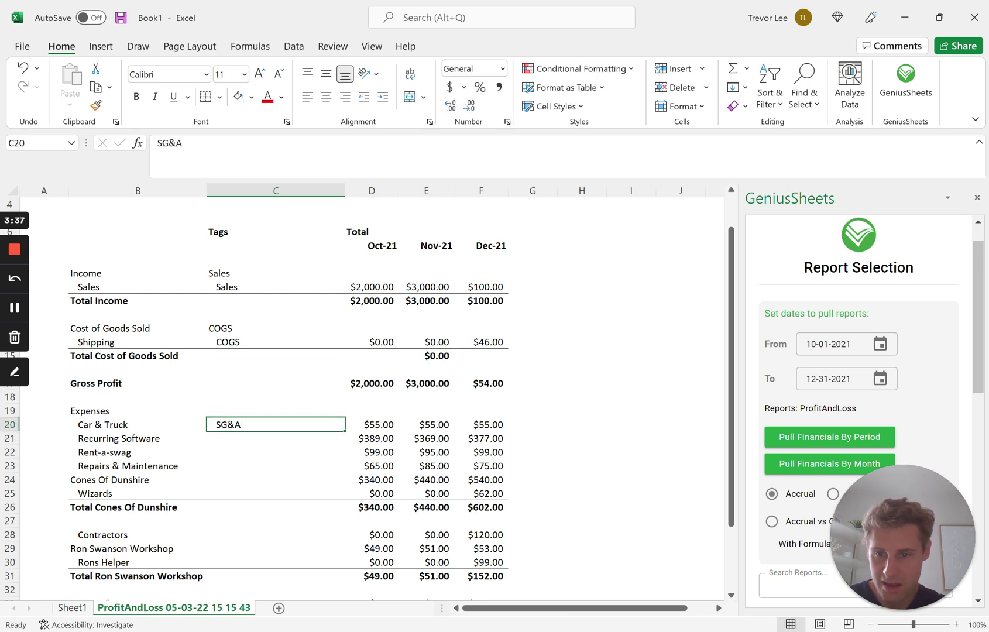
pyautogui.hotkey('ctrl', 'c')
pyautogui.press('Down')
pyautogui.hotkey('shift', 'Down')
pyautogui.hotkey('shift', 'Down')
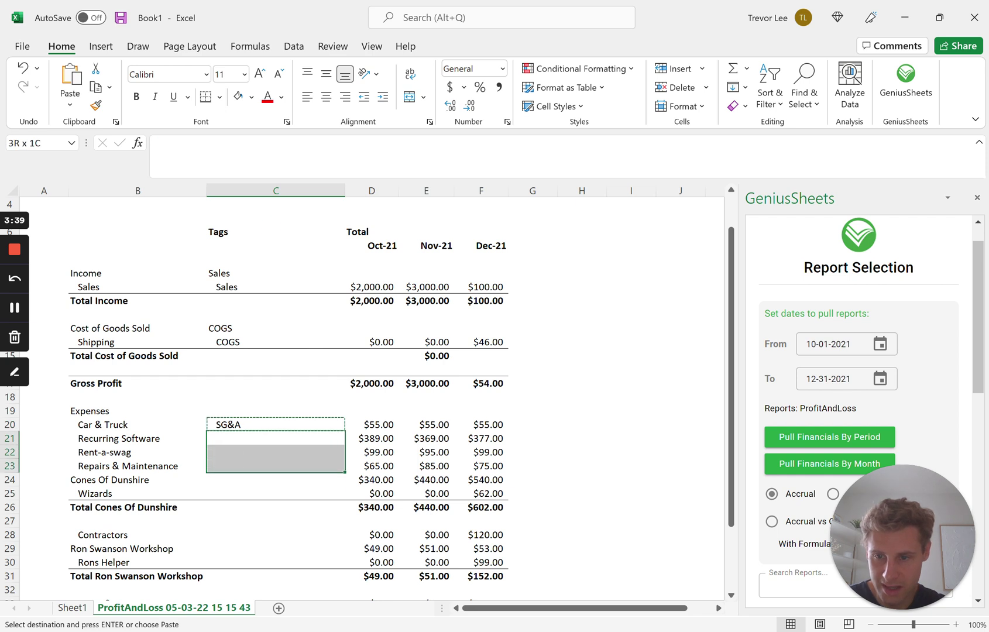
pyautogui.hotkey('ctrl', 'v')
pyautogui.press('Down')
pyautogui.press('Down')
pyautogui.press('Down')
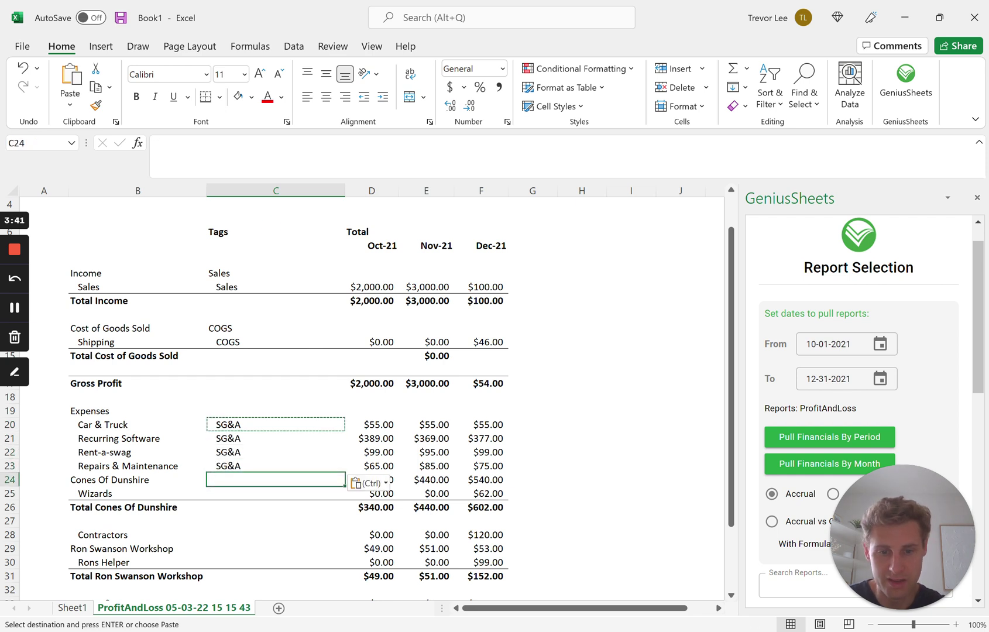
pyautogui.press('Escape')
# - Tag the Cones Of Dunshire and Wizards rows as Salary in C24 and C25
pyautogui.write('Salary')
pyautogui.press('Return')
pyautogui.write('Salary')
pyautogui.press('Return')
# - Tag the Contractors row and the two workshop rows directly below it as Salary in C28:C30
pyautogui.press('Down')
pyautogui.press('Down')
pyautogui.press('Down')
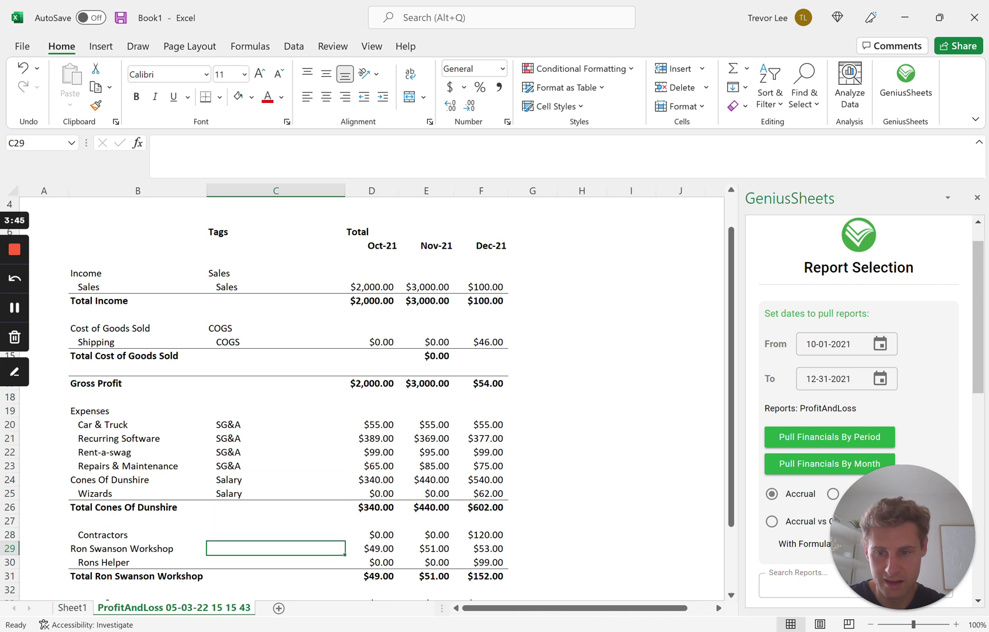
pyautogui.press('Up')
pyautogui.write('Salary')
pyautogui.press('Return')
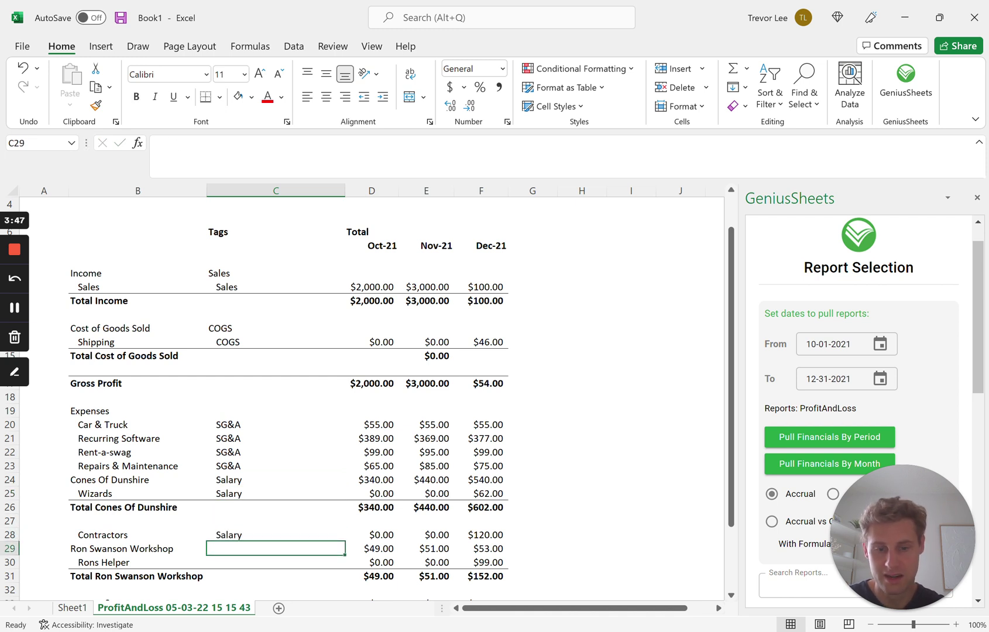
pyautogui.write('Salary')
pyautogui.press('Return')
pyautogui.write('Salary')
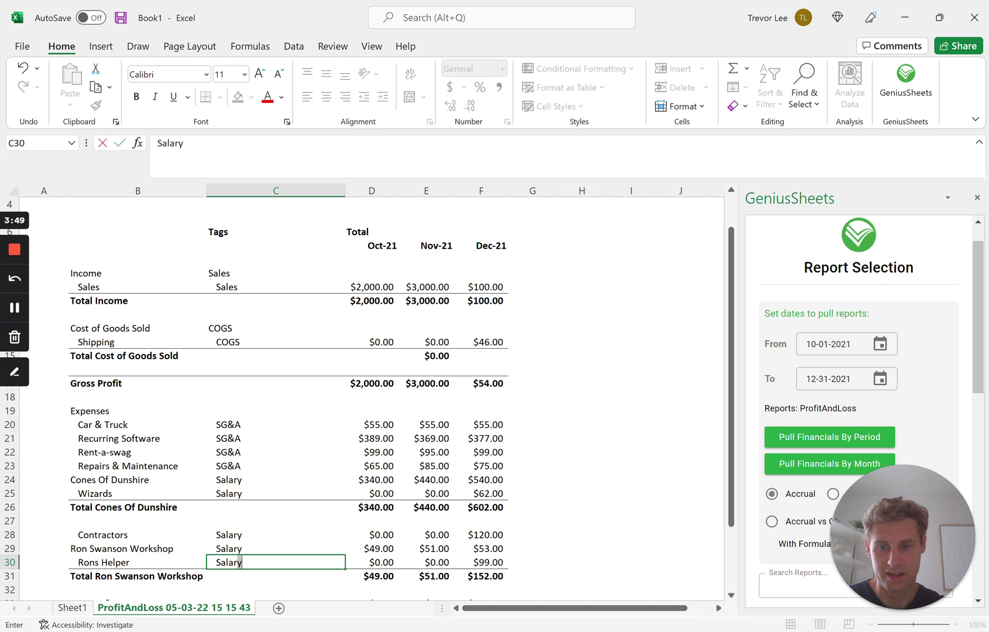
pyautogui.press('Return')
pyautogui.write('Salary')
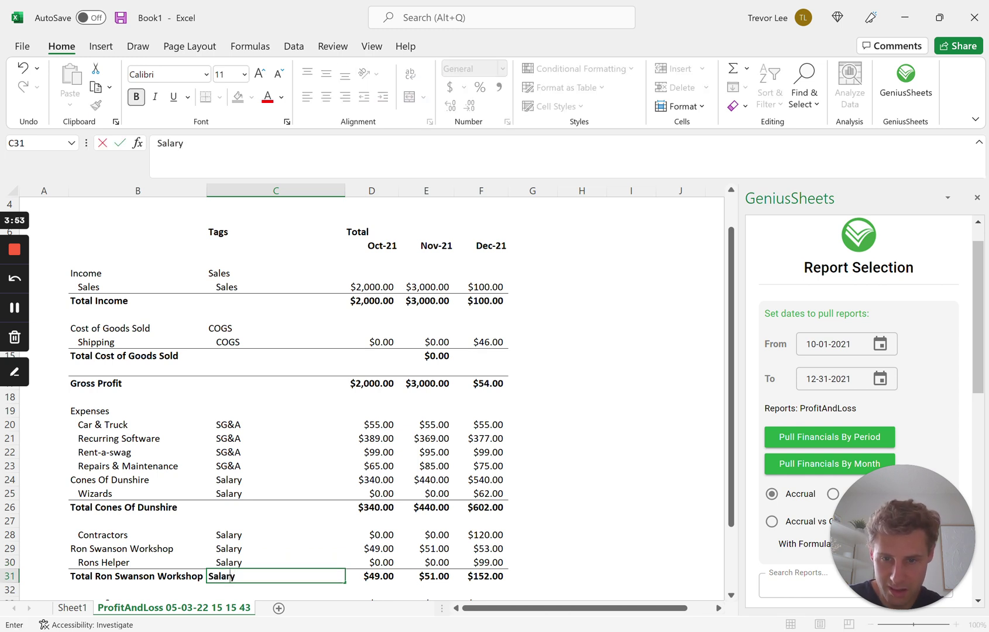
pyautogui.press('BackSpace')
pyautogui.press('BackSpace')
pyautogui.press('BackSpace')
pyautogui.press('BackSpace')
pyautogui.press('BackSpace')
pyautogui.press('Escape')
# - Tag the Taxes & Licenses row as Taxes in C33
pyautogui.scroll(-1, 363, 392)
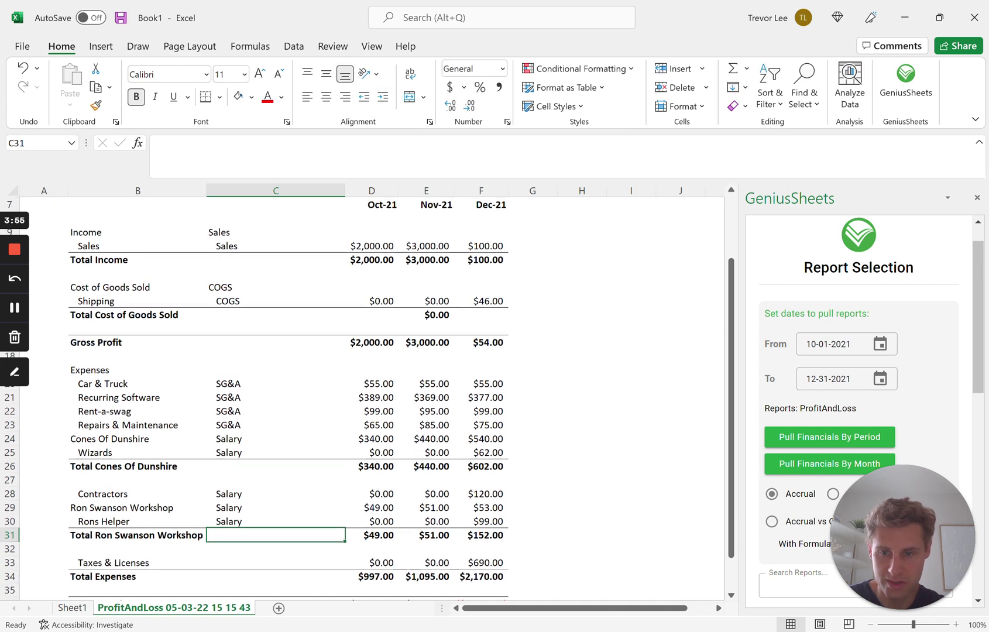
pyautogui.press('Down')
pyautogui.press('Down')
pyautogui.press('Up')
pyautogui.press('Up')
pyautogui.press('Down')
pyautogui.press('Down')
pyautogui.write('Ta')
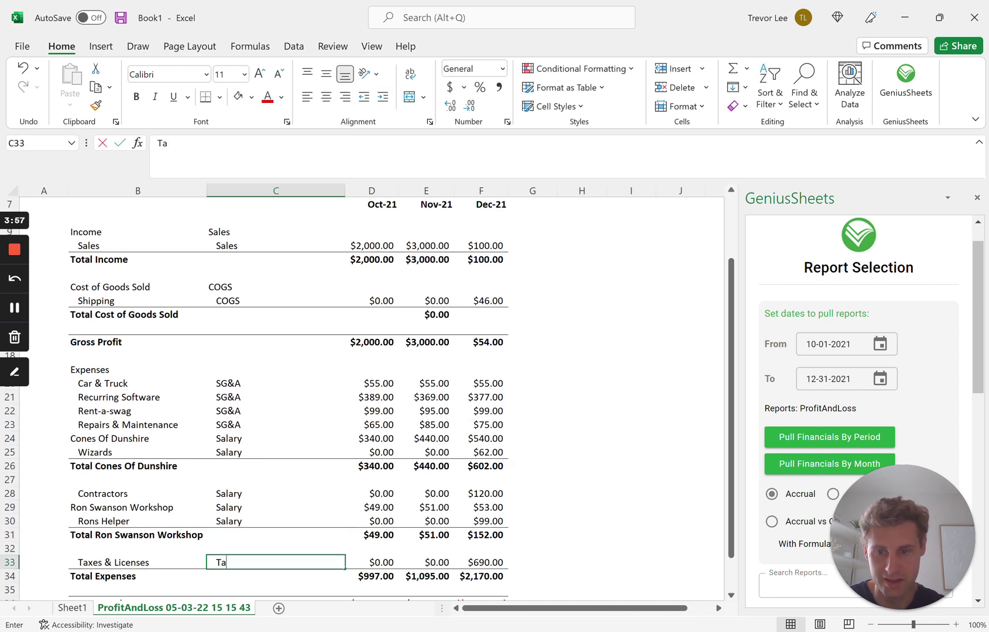
pyautogui.write('cx')
pyautogui.press('BackSpace')
pyautogui.press('BackSpace')
pyautogui.write('xes')
pyautogui.press('Return')
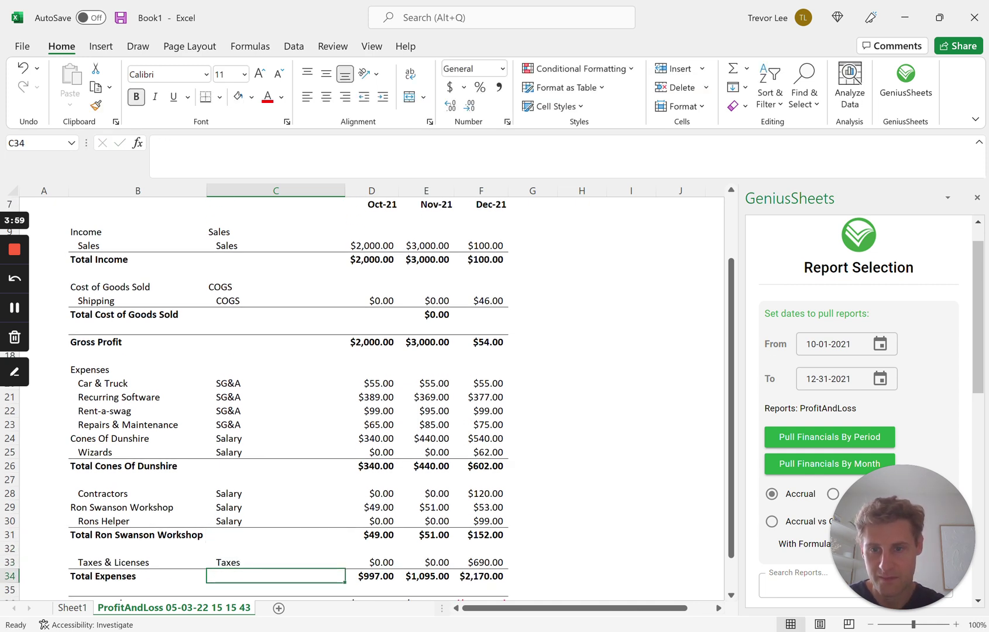
# - Review the tags in column C against the profit and loss rows from Income to Taxes & Licenses
pyautogui.press('Up')
pyautogui.scroll(2, 363, 398)
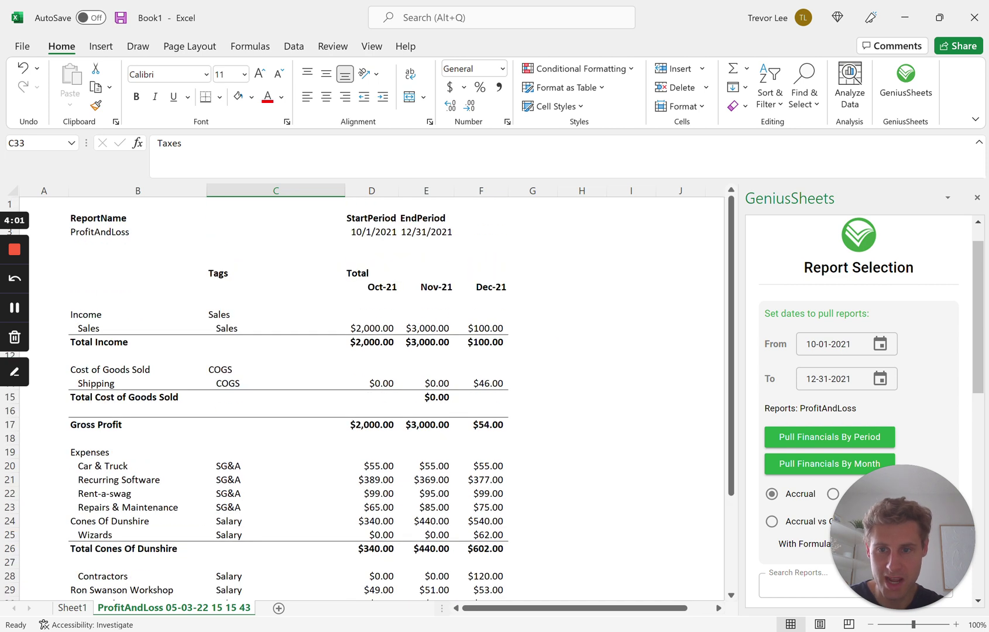
pyautogui.scroll(-2, 254, 398)
pyautogui.scroll(2, 363, 398)
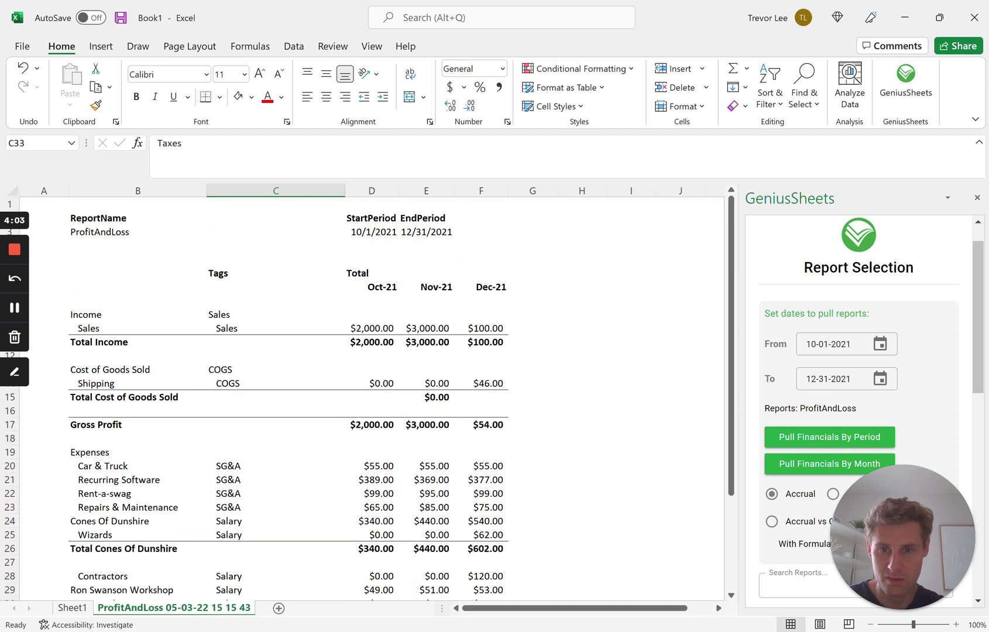
pyautogui.scroll(-2, 363, 397)
pyautogui.scroll(1, 363, 398)
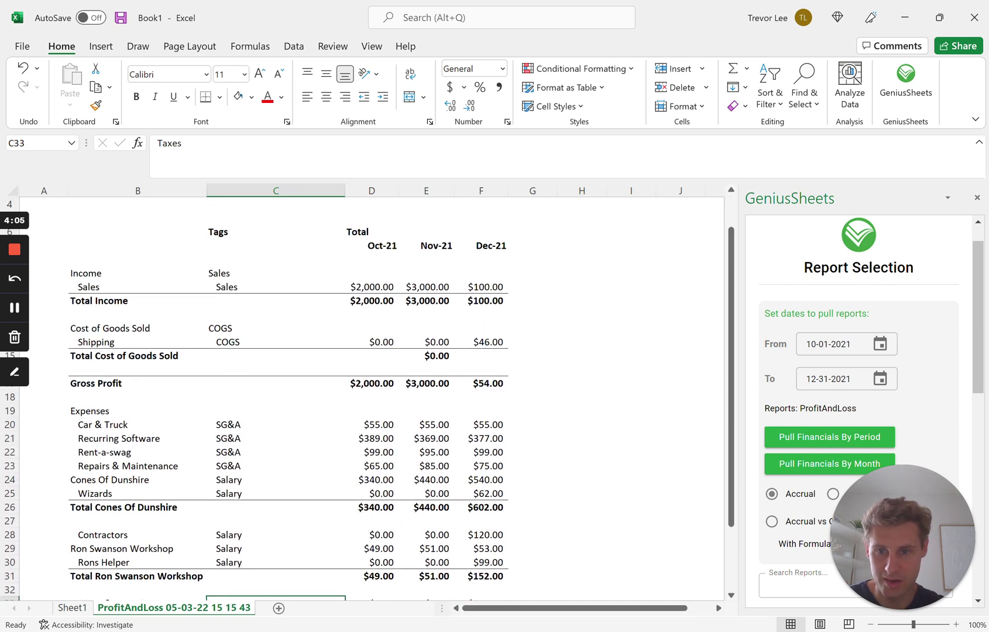
pyautogui.click(275, 452)
pyautogui.press('Up')
pyautogui.press('Up')
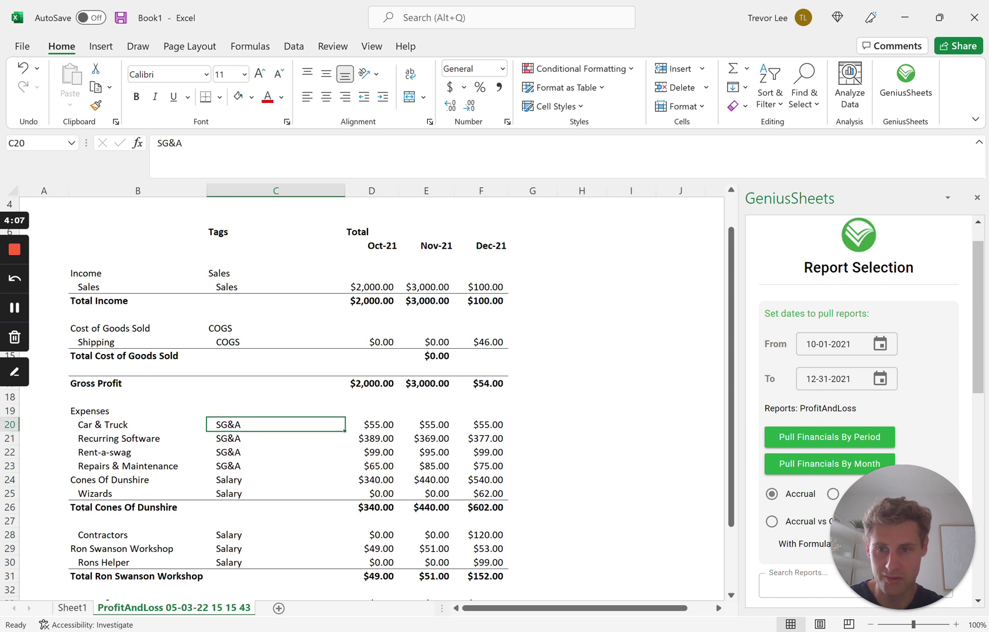
# - Examine the Sales, COGS and SG&A tags together with the Oct-21 and Nov-21 amounts of the SG&A rows
pyautogui.click(275, 273)
pyautogui.click(275, 315)
pyautogui.click(275, 342)
pyautogui.click(275, 327)
pyautogui.press('Down')
pyautogui.press('Down')
pyautogui.press('Down')
pyautogui.press('Down')
pyautogui.press('Down')
pyautogui.press('Down')
pyautogui.press('Down')
pyautogui.press('Down')
pyautogui.hotkey('shift', 'Down')
pyautogui.hotkey('shift', 'Down')
pyautogui.hotkey('shift', 'Right')
pyautogui.hotkey('shift', 'Right')
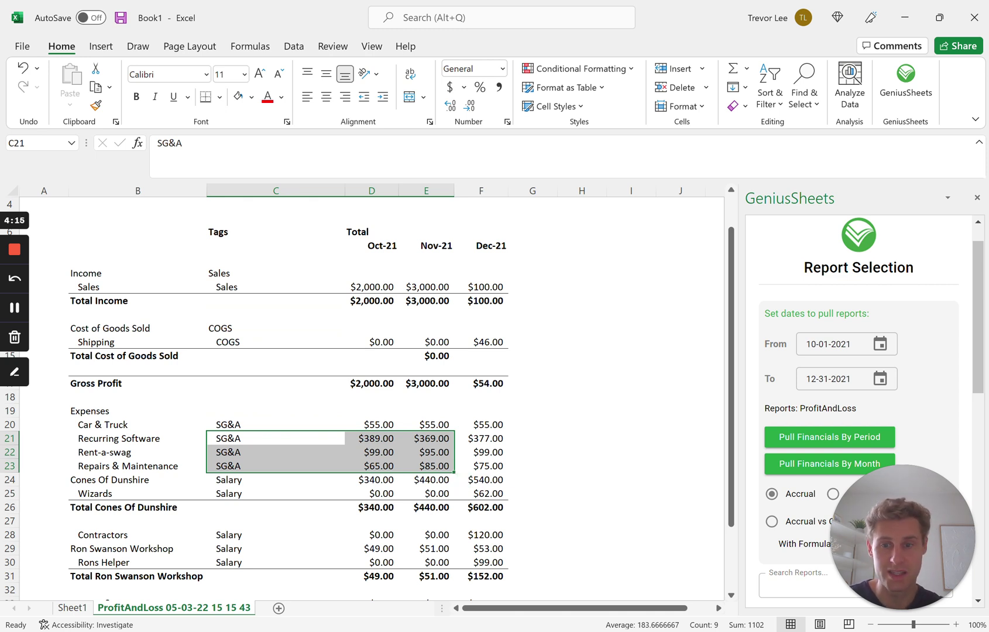
pyautogui.click(275, 466)
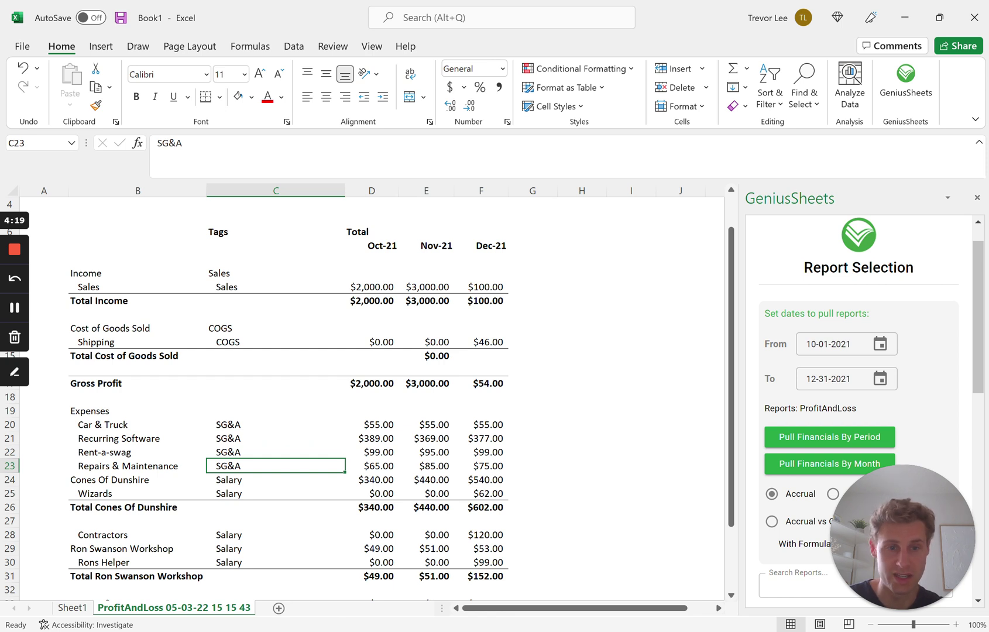
# - In D14 on Sheet1, start a SUMIF with the ProfitAndLoss tags C9:C38 as range and the COGS label C14 as criteria
pyautogui.click(72, 607)
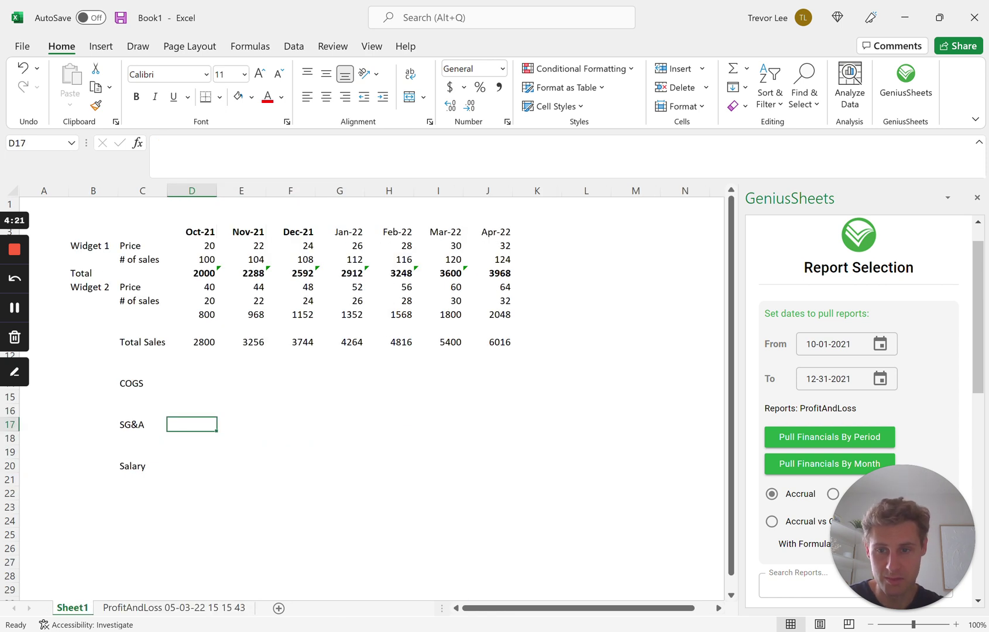
pyautogui.click(192, 384)
pyautogui.write('=SUM(')
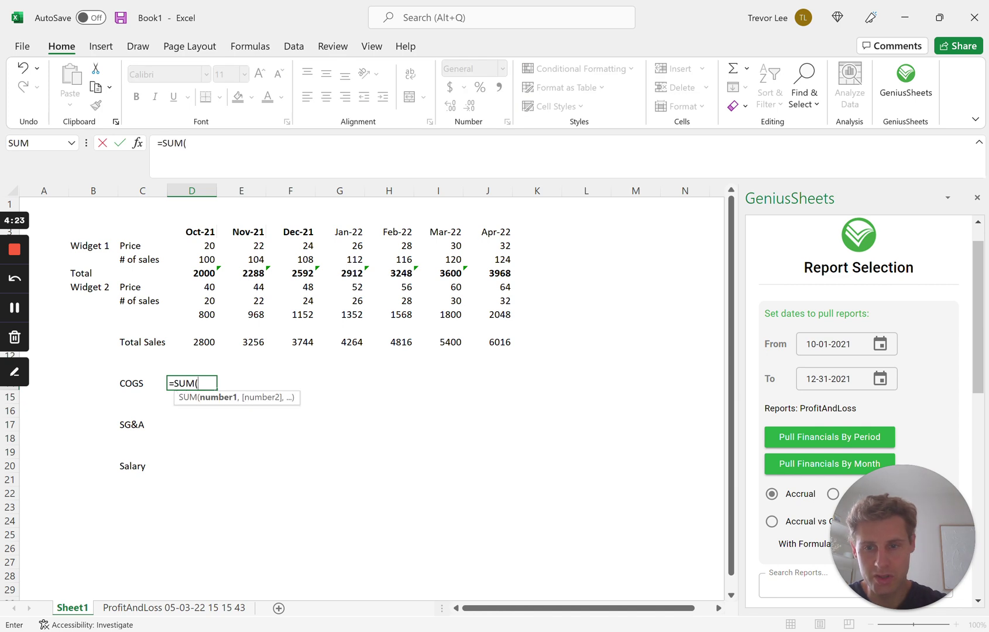
pyautogui.press('BackSpace')
pyautogui.write('IF(')
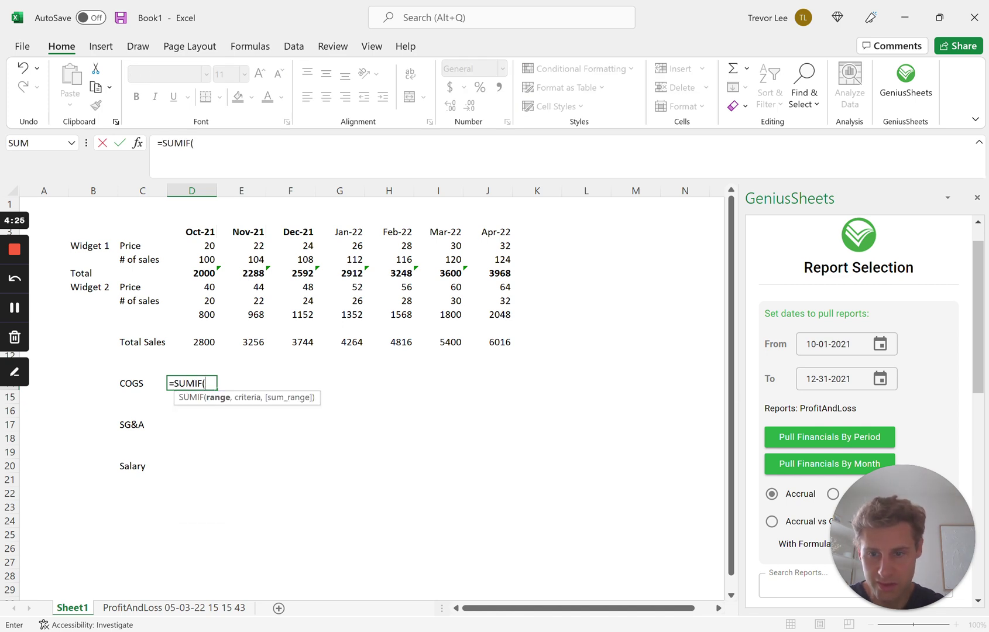
pyautogui.click(178, 608)
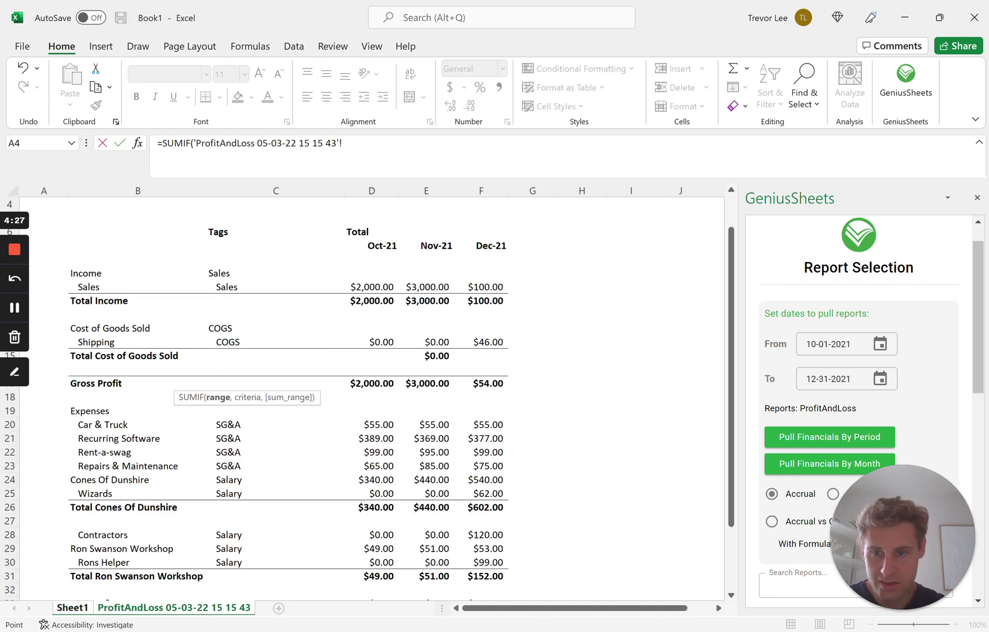
pyautogui.moveTo(228, 273); pyautogui.dragTo(275, 585)
pyautogui.write(',')
pyautogui.click(73, 607)
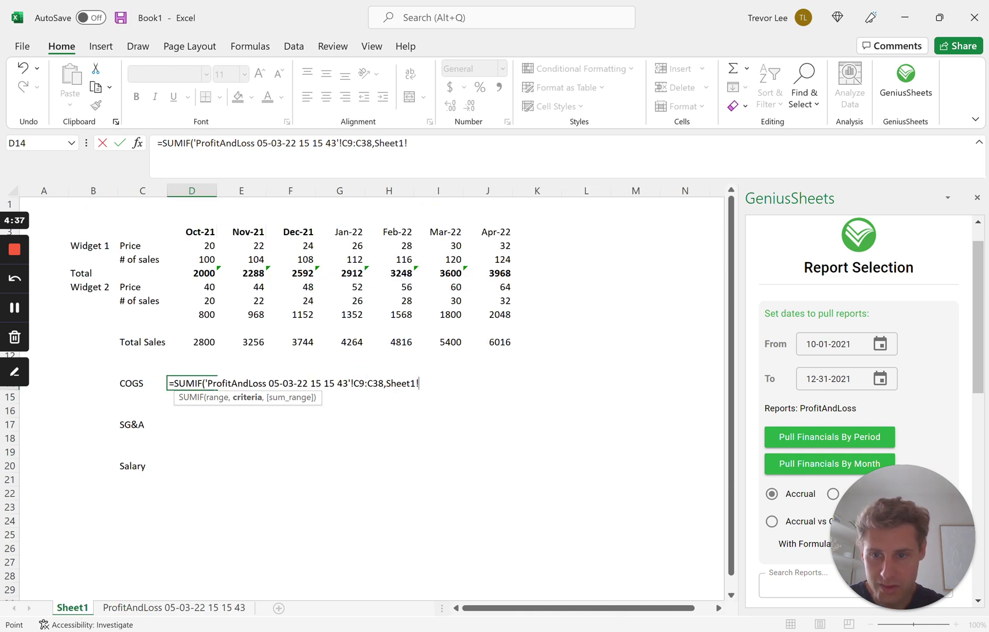
pyautogui.click(142, 383)
pyautogui.write(',')
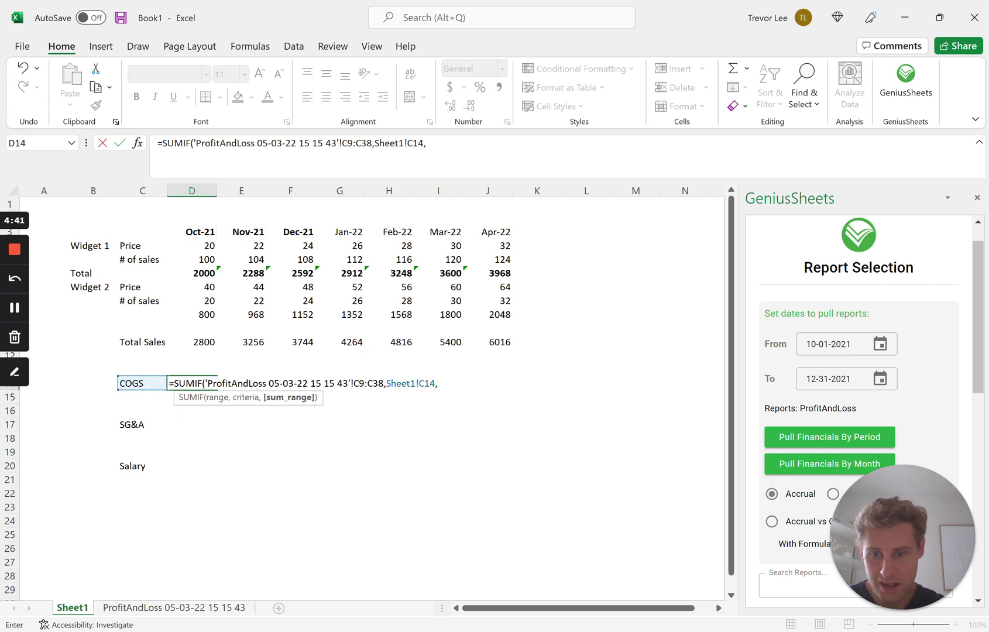
# - Complete the D14 SUMIF with the Oct-21 amounts D9:D38 on the ProfitAndLoss sheet as the sum range
pyautogui.click(175, 607)
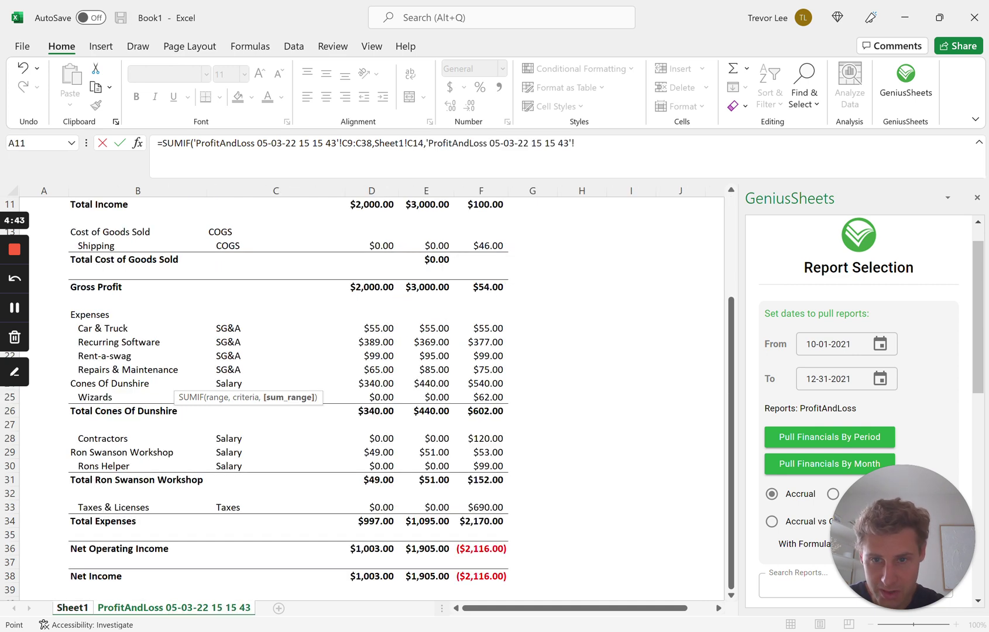
pyautogui.scroll(3, 287, 398)
pyautogui.click(380, 287)
pyautogui.moveTo(381, 286); pyautogui.dragTo(389, 314)
pyautogui.click(380, 315)
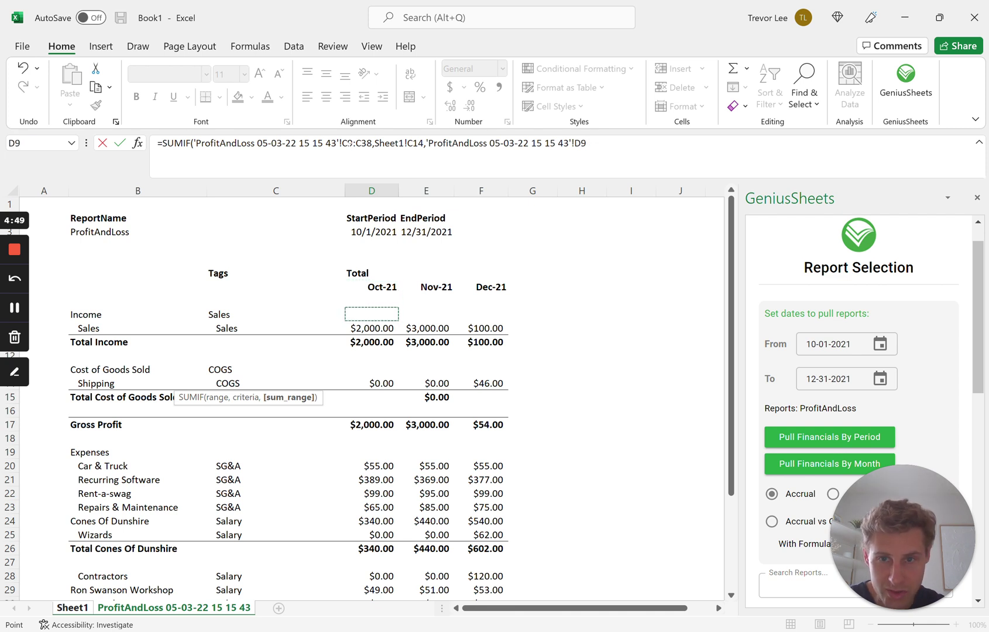
pyautogui.moveTo(381, 314); pyautogui.dragTo(391, 550)
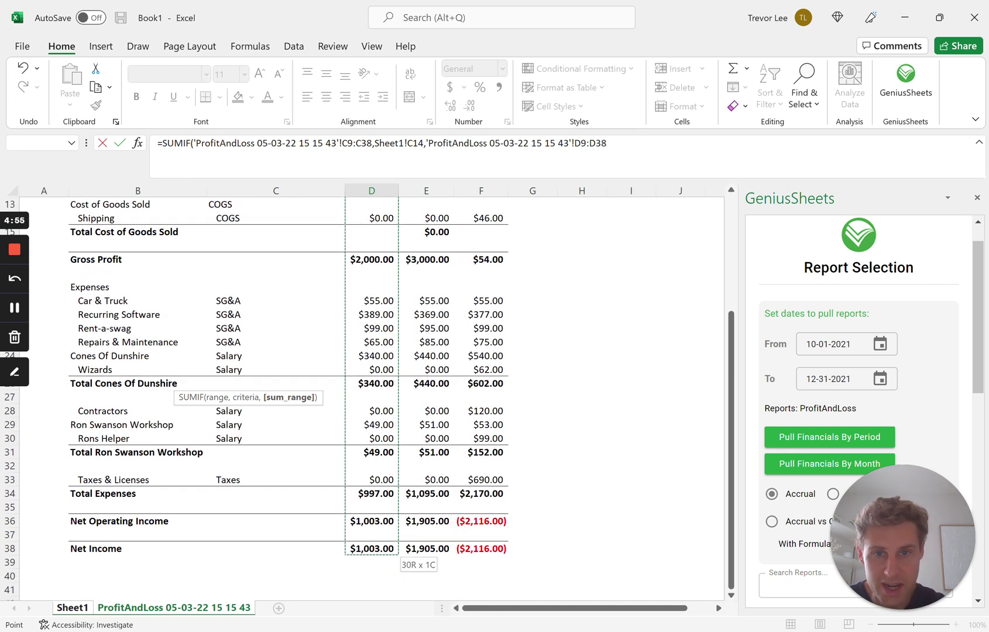
pyautogui.press('Return')
# - Check the COGS formula in D14 against the tagged rows on the ProfitAndLoss sheet
pyautogui.click(191, 383)
pyautogui.press('F2')
pyautogui.click(351, 143)
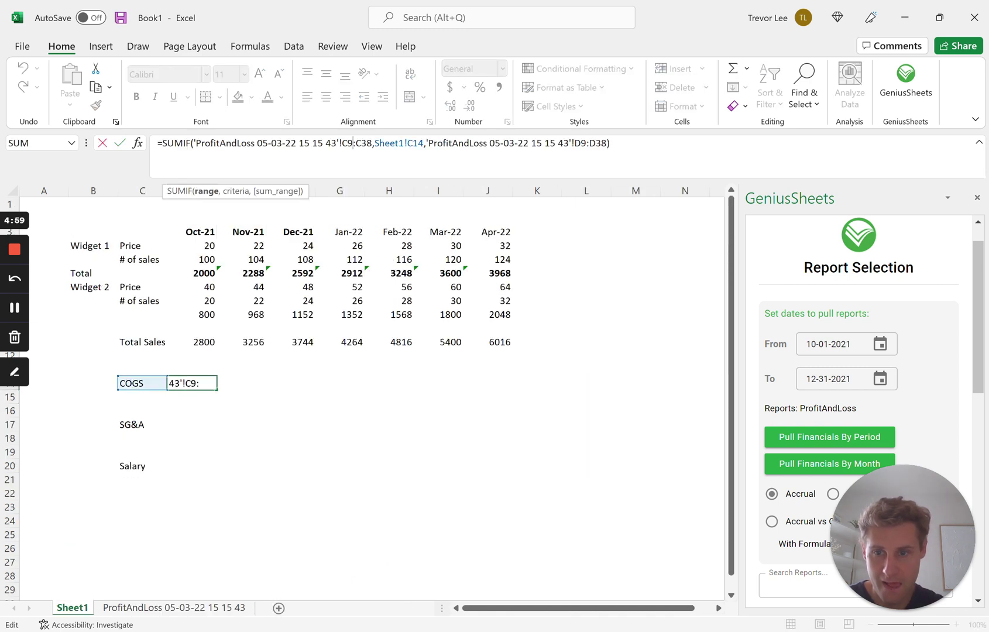
pyautogui.press('Escape')
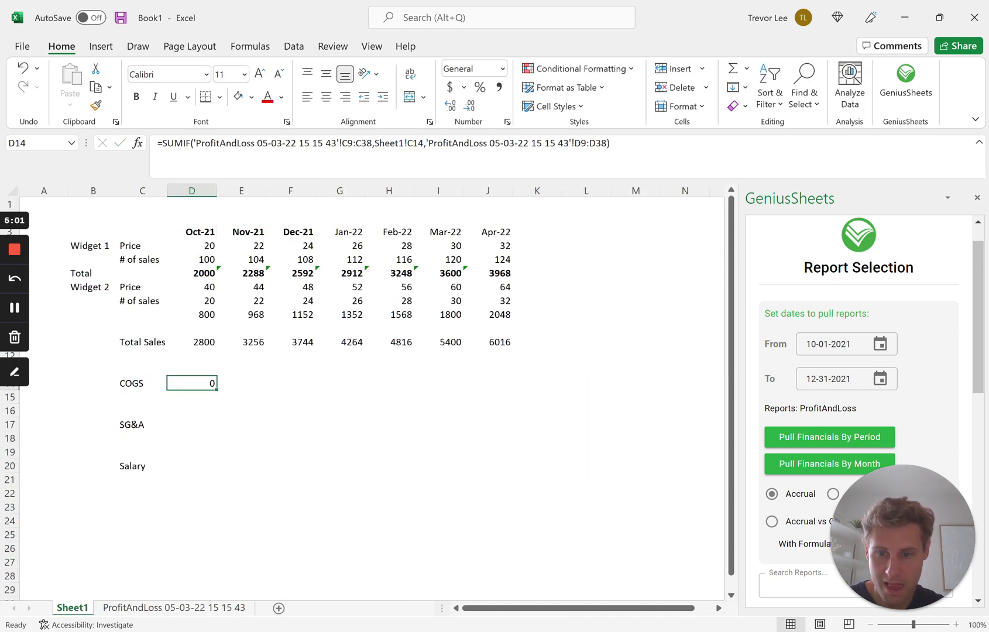
pyautogui.click(188, 608)
pyautogui.scroll(4, 287, 392)
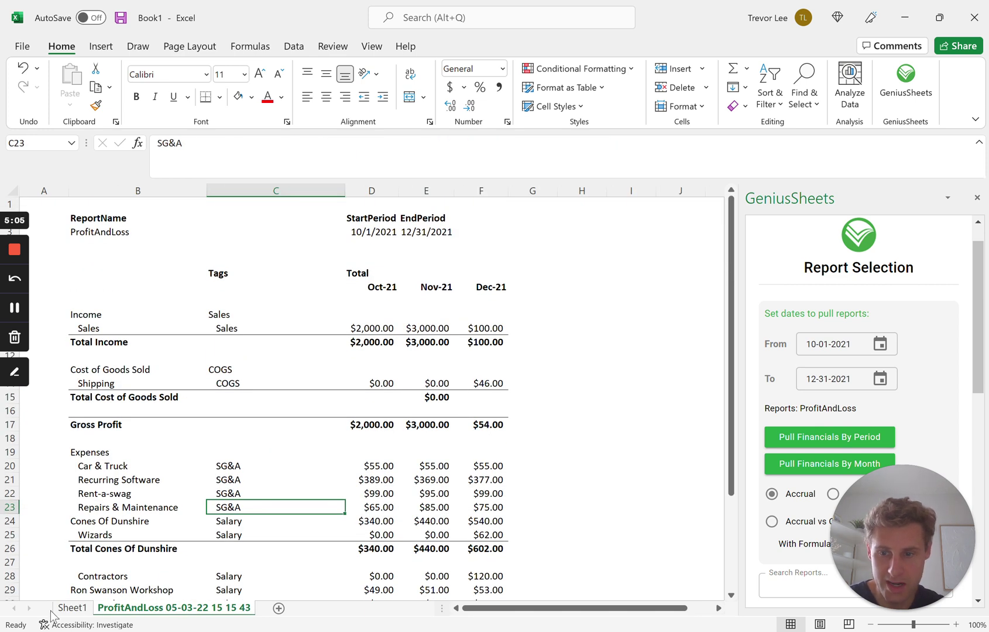
pyautogui.click(71, 608)
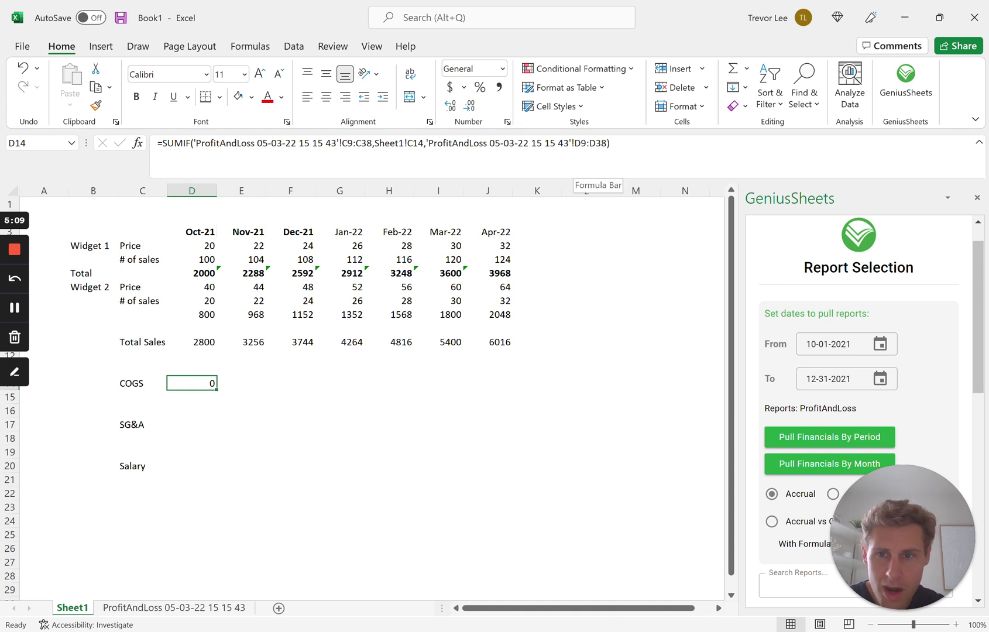
# - Make the rows absolute in the D14 SUMIF's tag range and criteria, giving C$9:C$38 and C$14
pyautogui.click(348, 143)
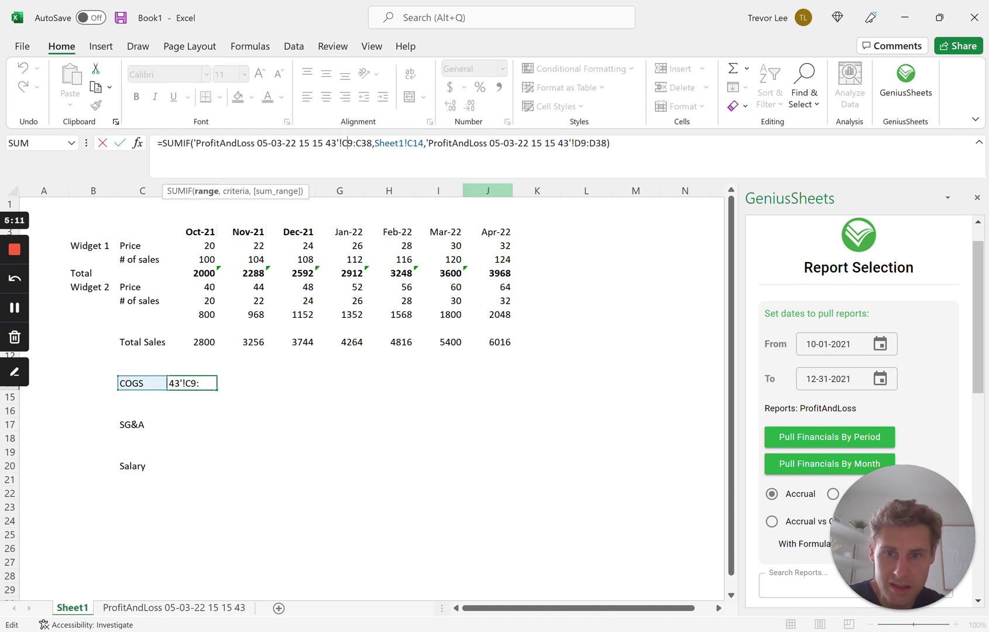
pyautogui.write('$')
pyautogui.press('Right')
pyautogui.press('Right')
pyautogui.press('Right')
pyautogui.press('Right')
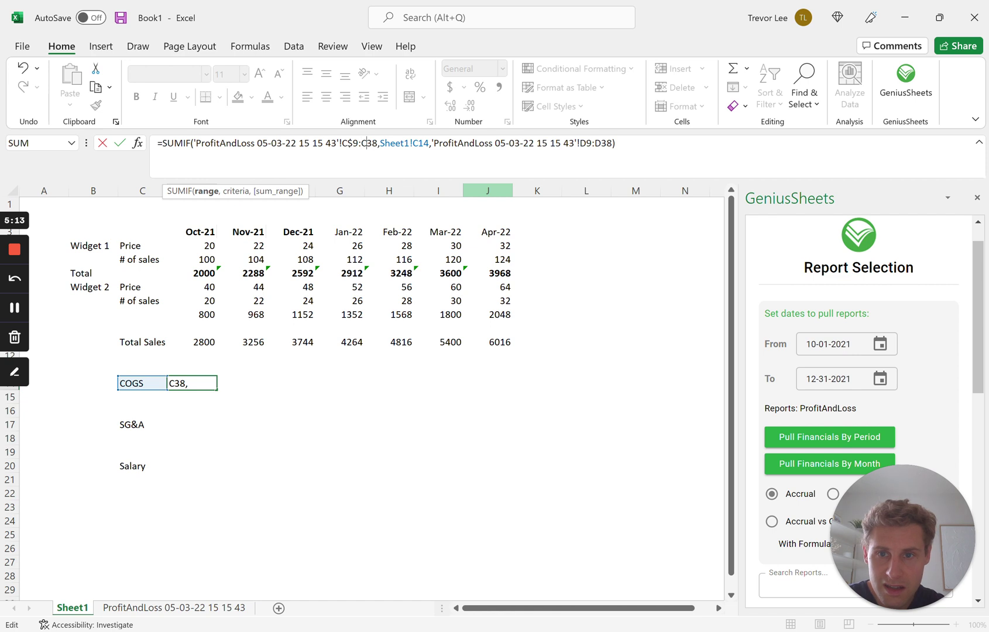
pyautogui.write('$')
pyautogui.press('Right')
pyautogui.press('Right')
pyautogui.press('Right')
pyautogui.press('Right')
pyautogui.press('Right')
pyautogui.press('Right')
pyautogui.press('Right')
pyautogui.press('Right')
pyautogui.press('Right')
pyautogui.write('$')
pyautogui.press('Return')
# - Copy the COGS formula from D14 to the Nov-21 and Dec-21 cells, E14:F14
pyautogui.hotkey('ctrl', 'c')
pyautogui.press('Right')
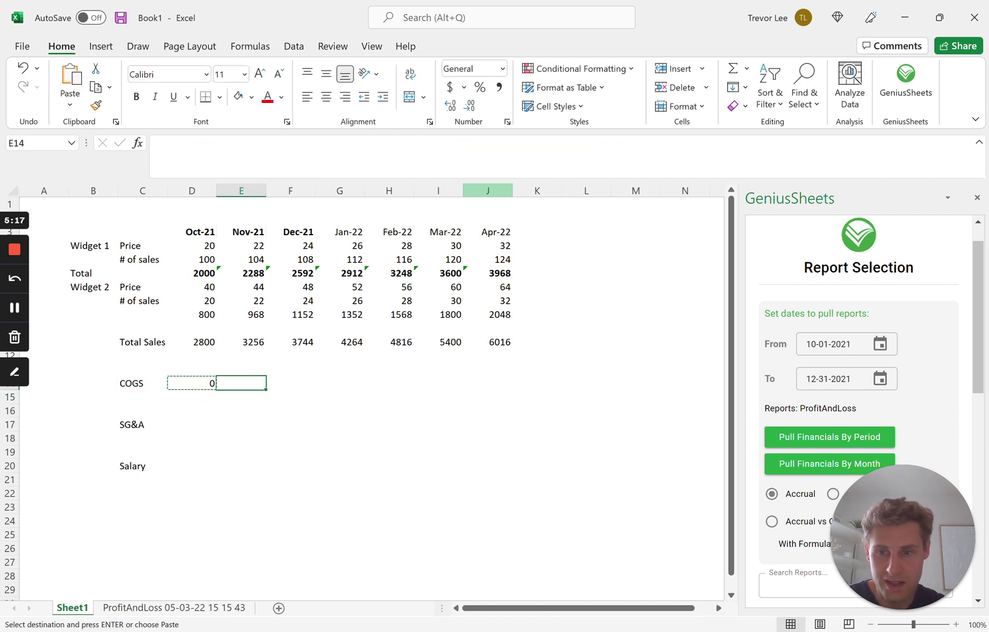
pyautogui.hotkey('shift', 'Right')
pyautogui.hotkey('ctrl', 'v')
pyautogui.press('Escape')
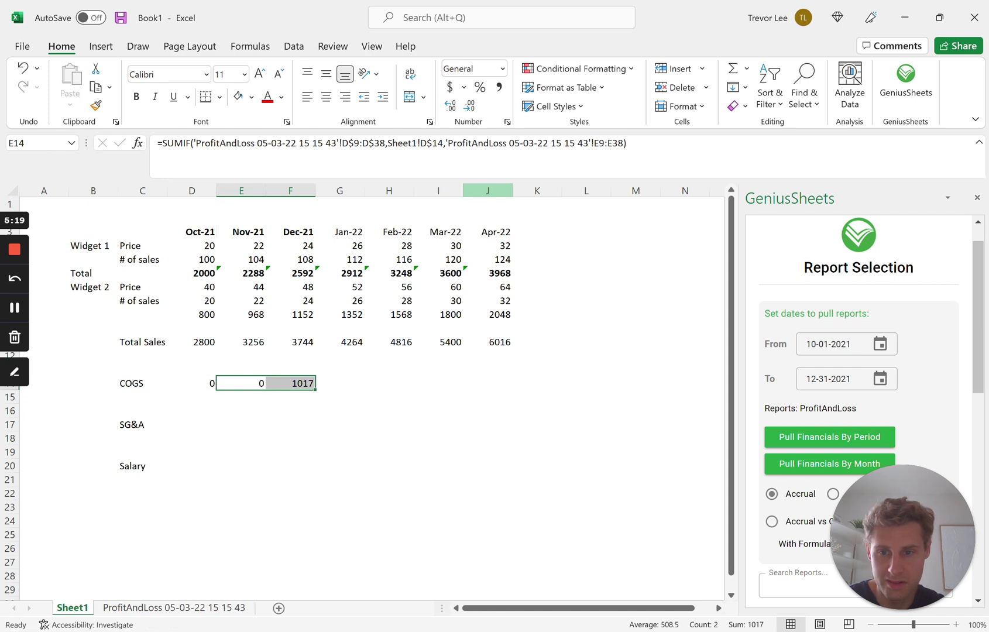
# - Compare the range and criteria references of the COGS formulas in D14, E14 and F14
pyautogui.press('Left')
pyautogui.press('Right')
pyautogui.press('Right')
pyautogui.press('Left')
pyautogui.press('Left')
pyautogui.press('Right')
pyautogui.press('Right')
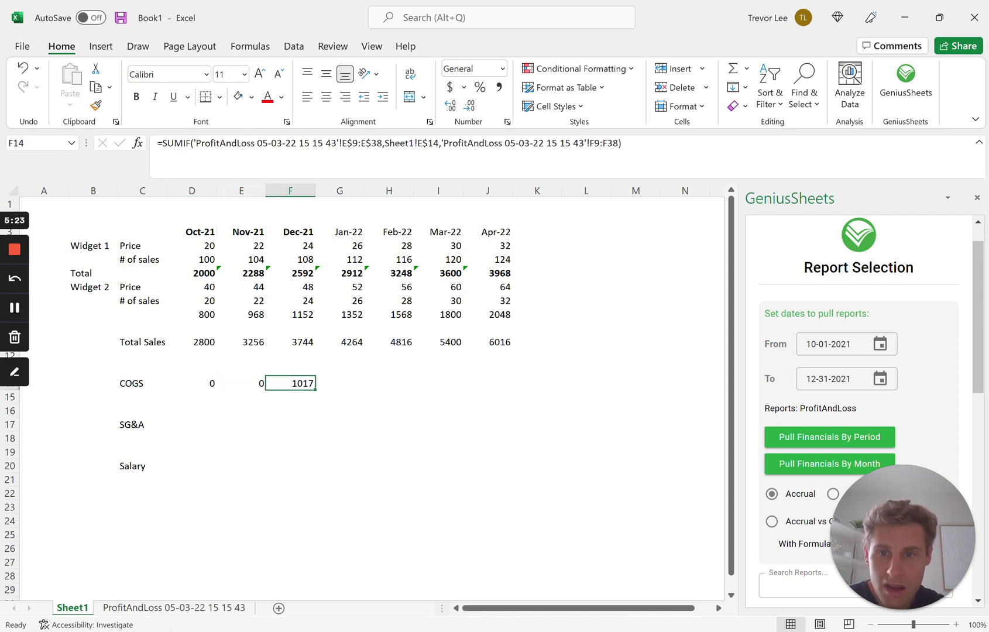
# - Inspect the ProfitAndLoss references in the F14 COGS formula and check the formulas in D14 and E14 again
pyautogui.click(442, 142)
pyautogui.hotkey('ctrl', 'pagedown')
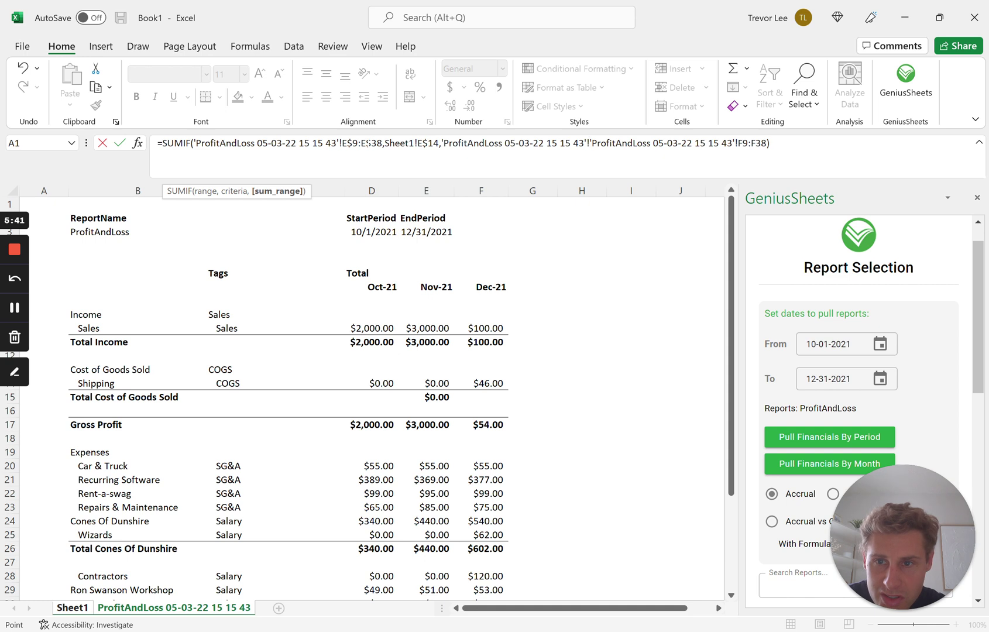
pyautogui.press('Return')
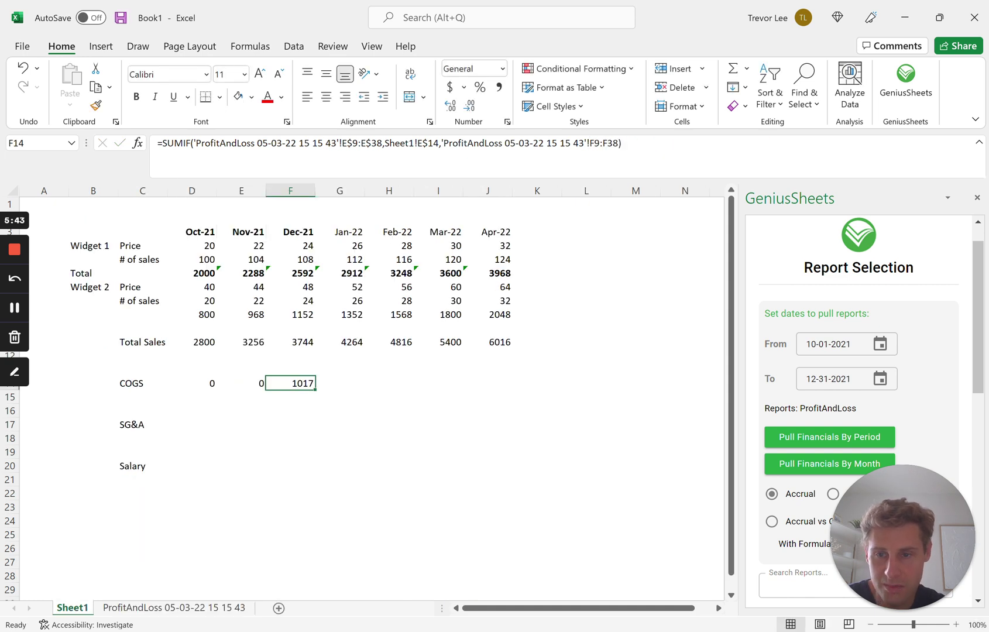
pyautogui.click(192, 383)
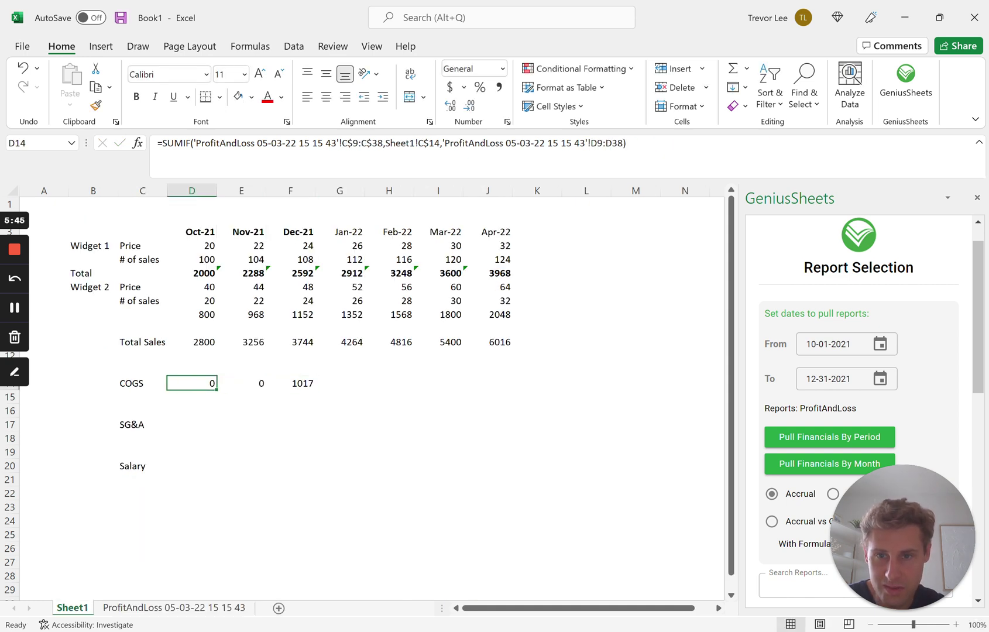
pyautogui.click(241, 382)
pyautogui.click(290, 383)
# - Lock the column instead of the row in the D14 SUMIF's tag range, giving $C9:$C38
pyautogui.click(192, 383)
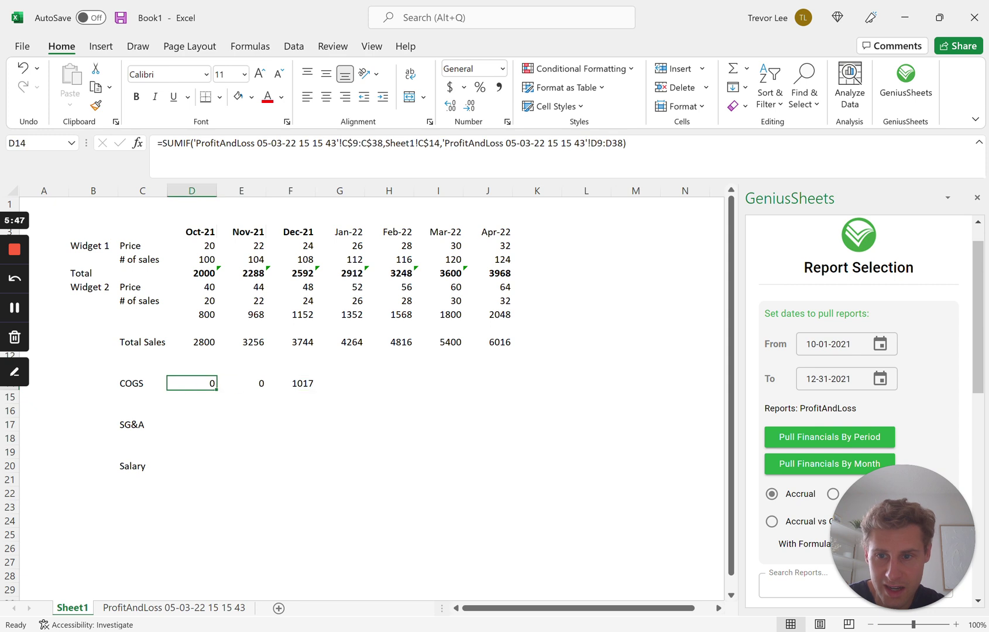
pyautogui.press('F2')
pyautogui.click(344, 143)
pyautogui.write('$')
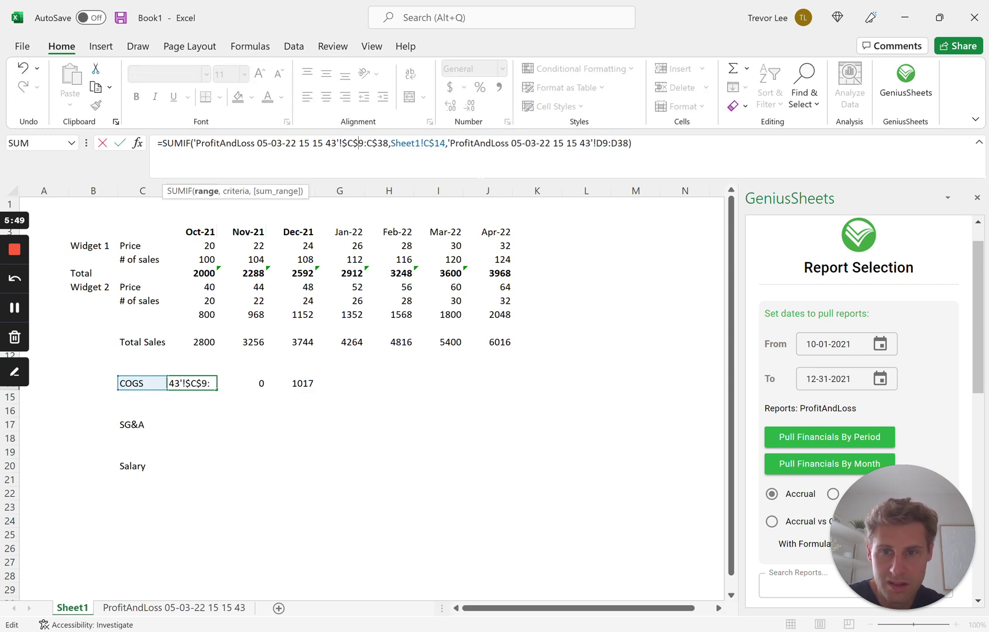
pyautogui.press('BackSpace')
pyautogui.press('Right')
pyautogui.press('Right')
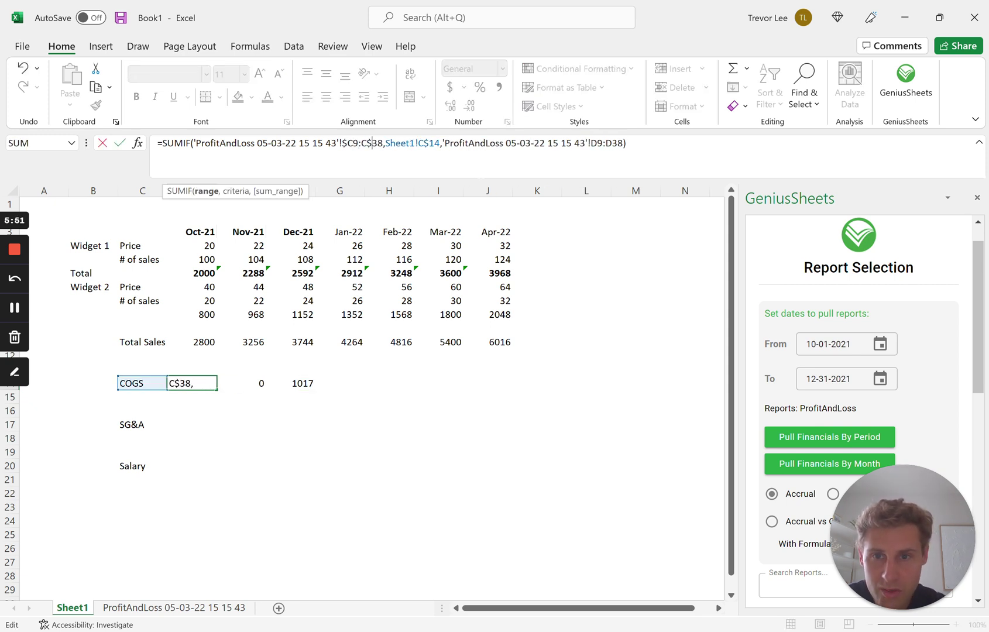
pyautogui.press('BackSpace')
pyautogui.press('Left')
pyautogui.write('$')
# - Lock the column instead of the row in the D14 SUMIF's criteria, giving Sheet1!$C14
pyautogui.press('Right')
pyautogui.press('Right')
pyautogui.press('Right')
pyautogui.press('Right')
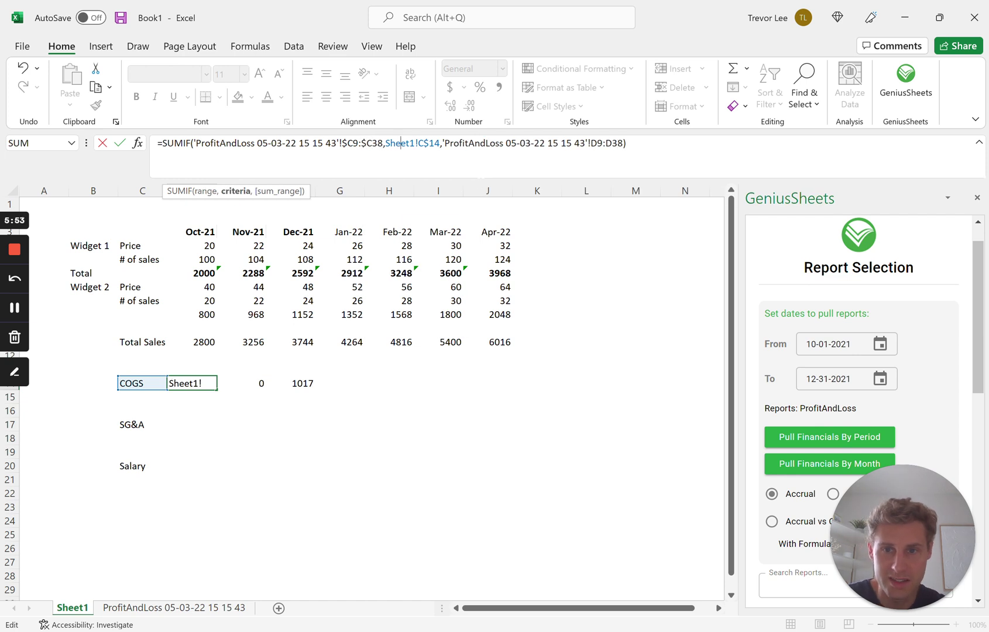
pyautogui.press('Right')
pyautogui.press('Right')
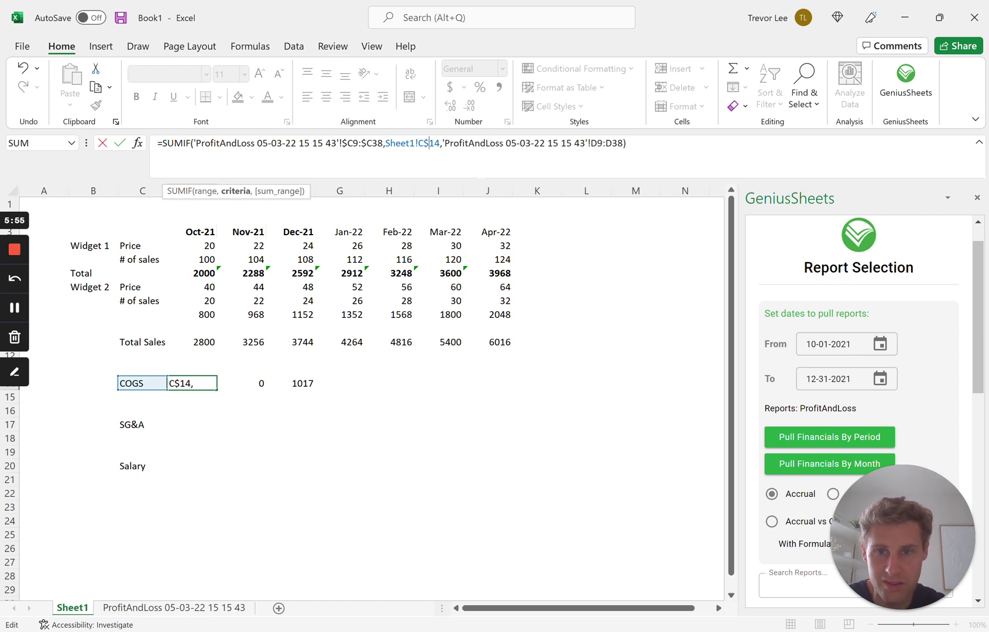
pyautogui.press('Delete')
pyautogui.press('Left')
pyautogui.write('$')
pyautogui.hotkey('ctrl', 'Return')
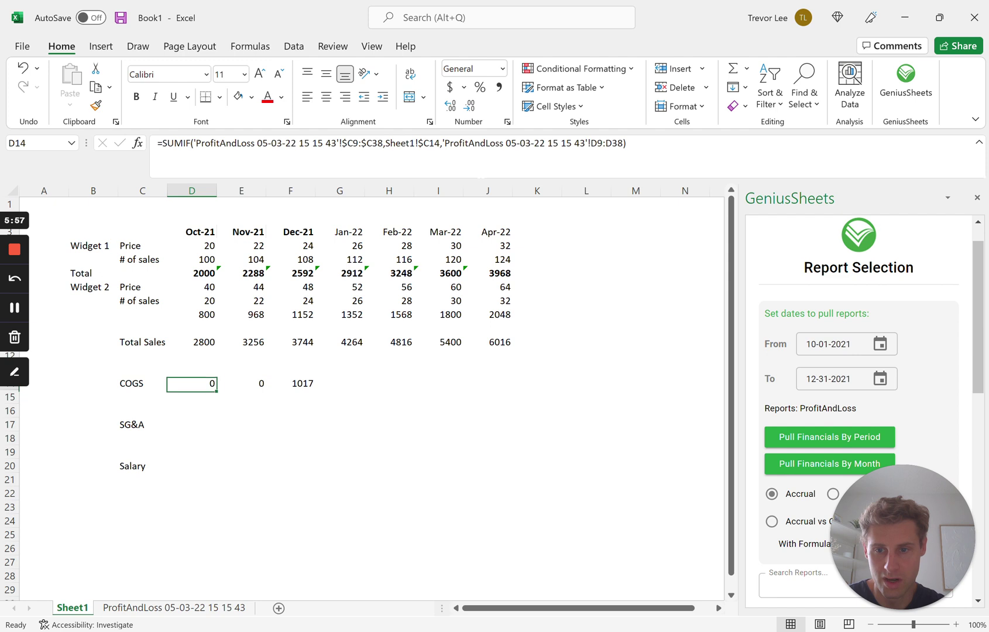
# - Copy the column-locked COGS formula from D14 over the Nov-21 and Dec-21 cells, E14:F14
pyautogui.hotkey('ctrl', 'c')
pyautogui.hotkey('shift', 'Right')
pyautogui.hotkey('shift', 'Right')
pyautogui.hotkey('ctrl', 'v')
# - Check the tag range, criteria and sum range in each COGS formula across D14:F14
pyautogui.press('Right')
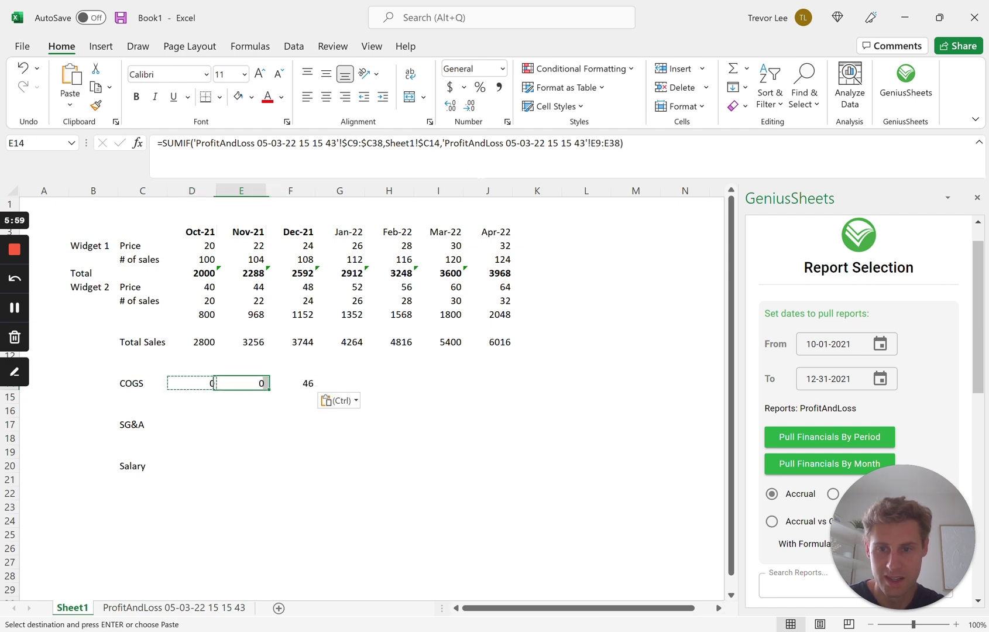
pyautogui.press('Left')
pyautogui.press('Right')
pyautogui.press('Right')
pyautogui.press('Left')
pyautogui.press('Left')
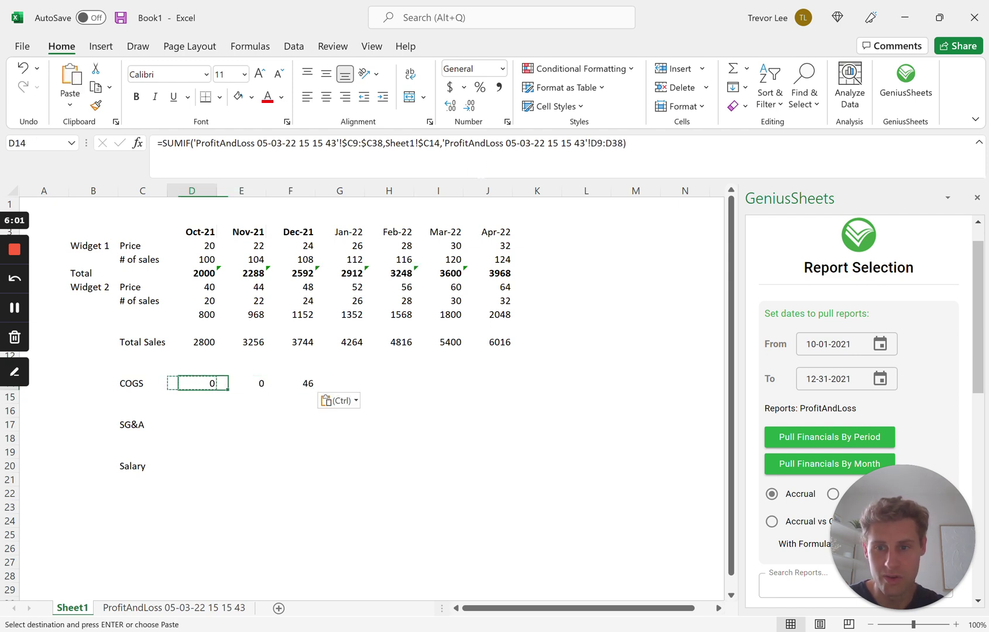
pyautogui.press('Right')
pyautogui.press('Right')
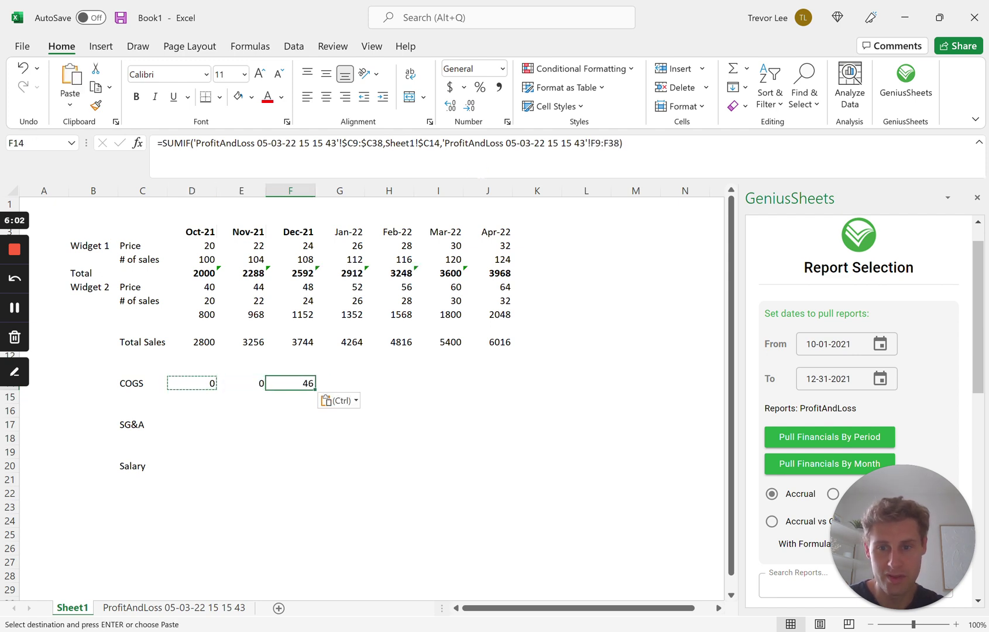
# - Compare the COGS results with the COGS-tagged rows on the ProfitAndLoss sheet and return to Sheet1
pyautogui.click(132, 608)
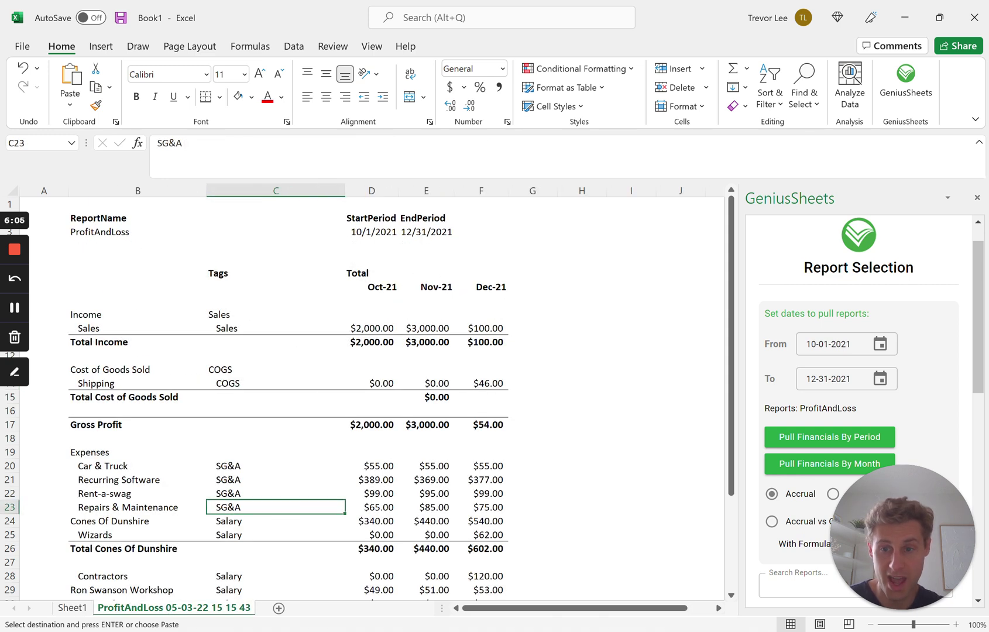
pyautogui.moveTo(275, 355); pyautogui.dragTo(275, 397)
pyautogui.click(275, 397)
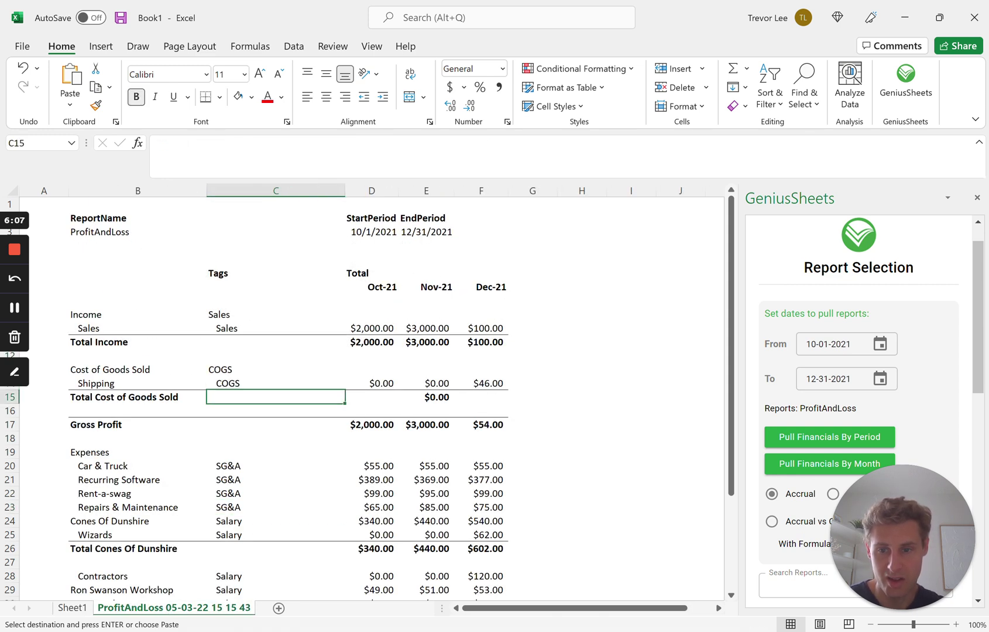
pyautogui.click(73, 608)
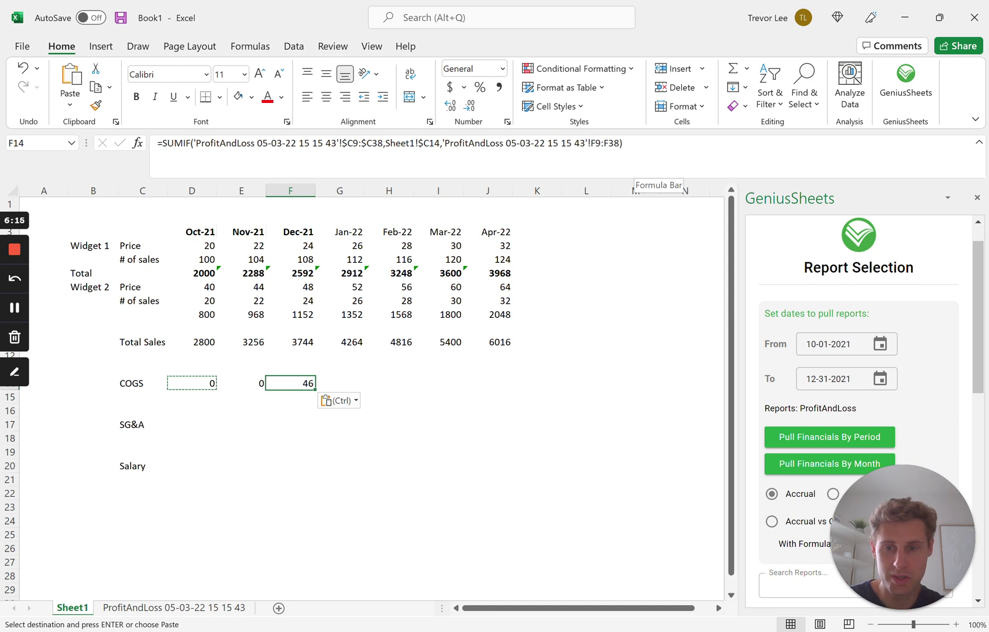
# - Enter the D14 SUMIF formula text, with its references unshifted and a leading equals sign, in the Oct-21 SG&A cell D17
pyautogui.press('Left')
pyautogui.press('Left')
pyautogui.moveTo(626, 143); pyautogui.dragTo(167, 143)
pyautogui.hotkey('ctrl', 'c')
pyautogui.press('Return')
pyautogui.press('Down')
pyautogui.press('Down')
pyautogui.hotkey('ctrl', 'v')
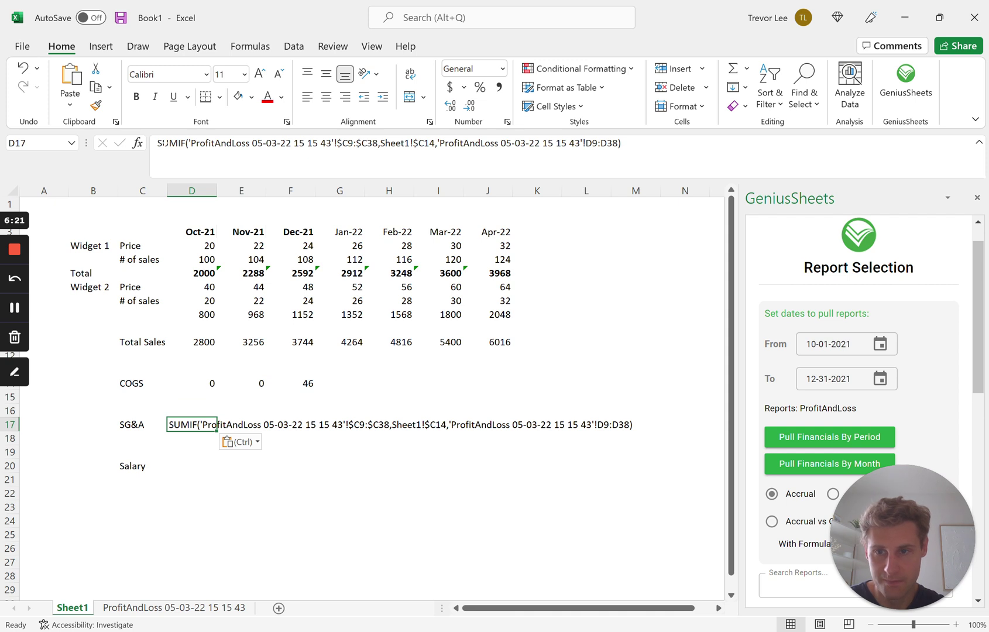
pyautogui.click(158, 144)
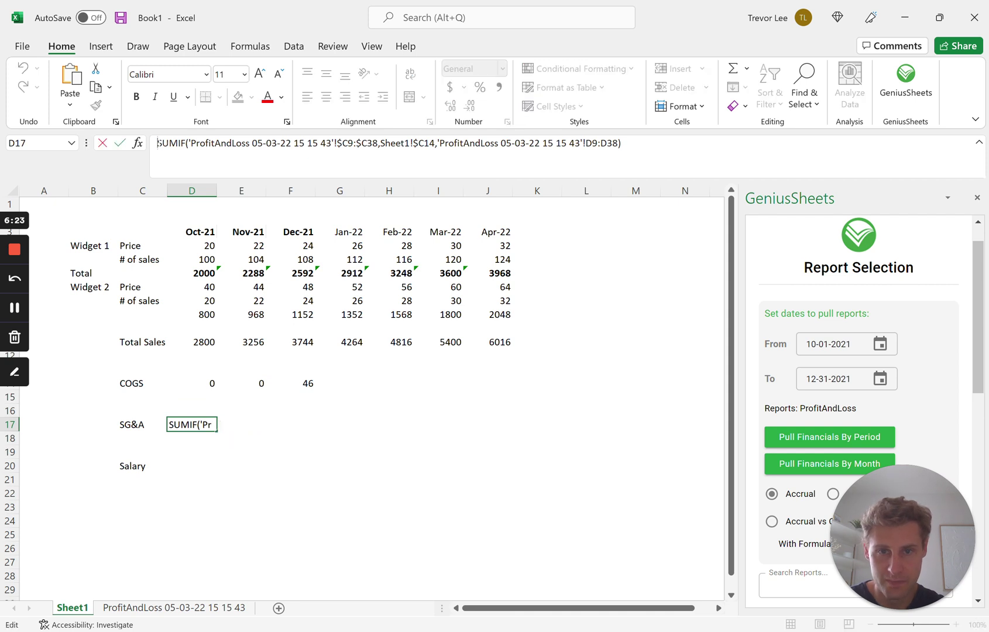
pyautogui.write('=')
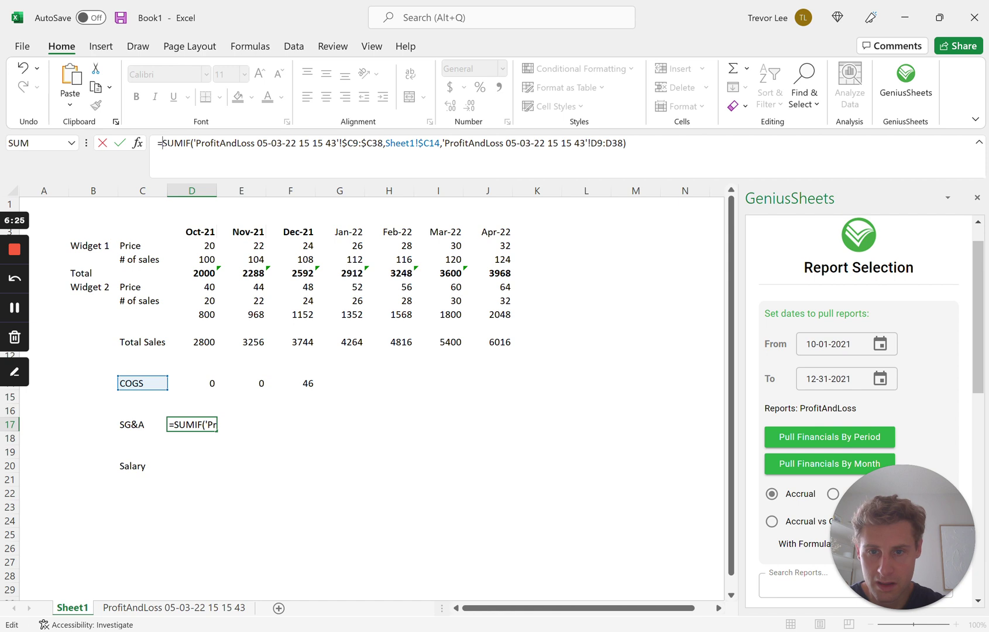
pyautogui.press('Return')
# - Copy the D17 formula across the SG&A row through Mar-22, E17:I17
pyautogui.press('Up')
pyautogui.hotkey('ctrl', 'c')
pyautogui.hotkey('shift', 'Right')
pyautogui.hotkey('shift', 'Right')
pyautogui.hotkey('shift', 'Right')
pyautogui.hotkey('shift', 'Right')
pyautogui.hotkey('shift', 'Right')
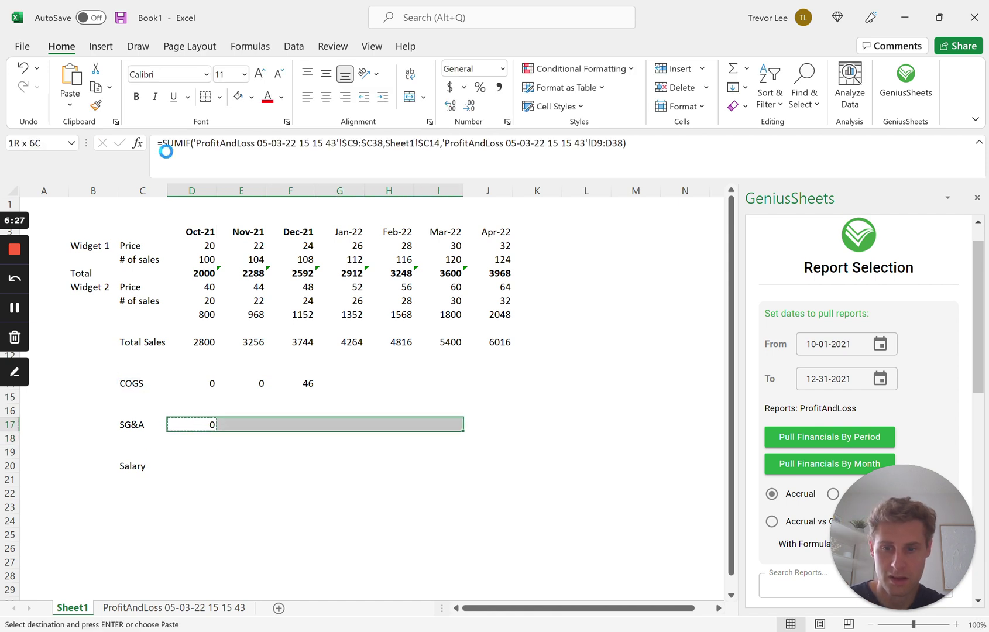
pyautogui.hotkey('ctrl', 'v')
# - Point the criteria of the D17 SUMIF to the SG&A label in $C17
pyautogui.press('F2')
pyautogui.click(179, 143)
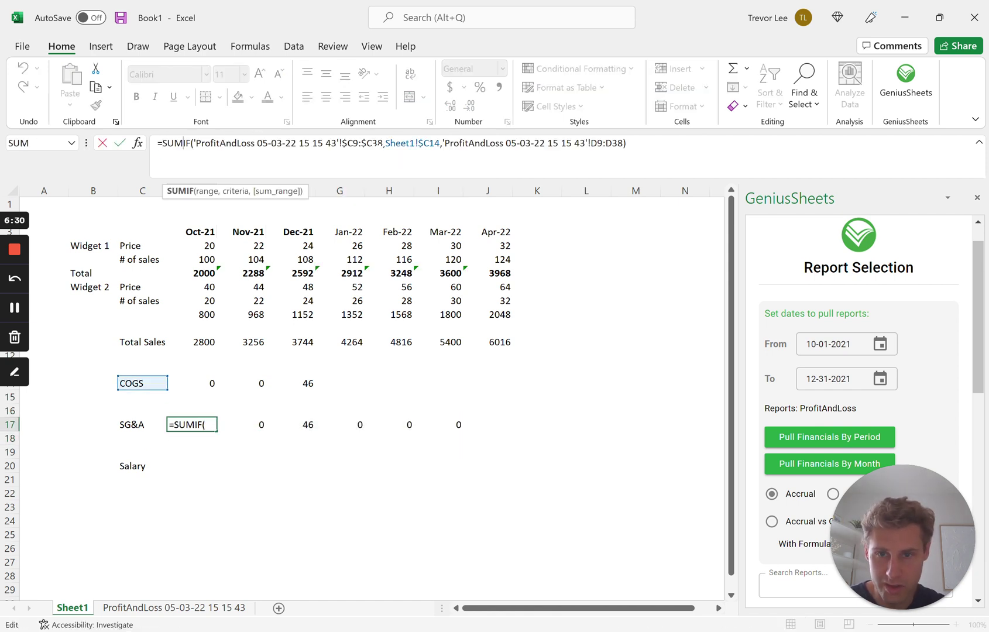
pyautogui.moveTo(140, 389); pyautogui.dragTo(147, 430)
pyautogui.press('Return')
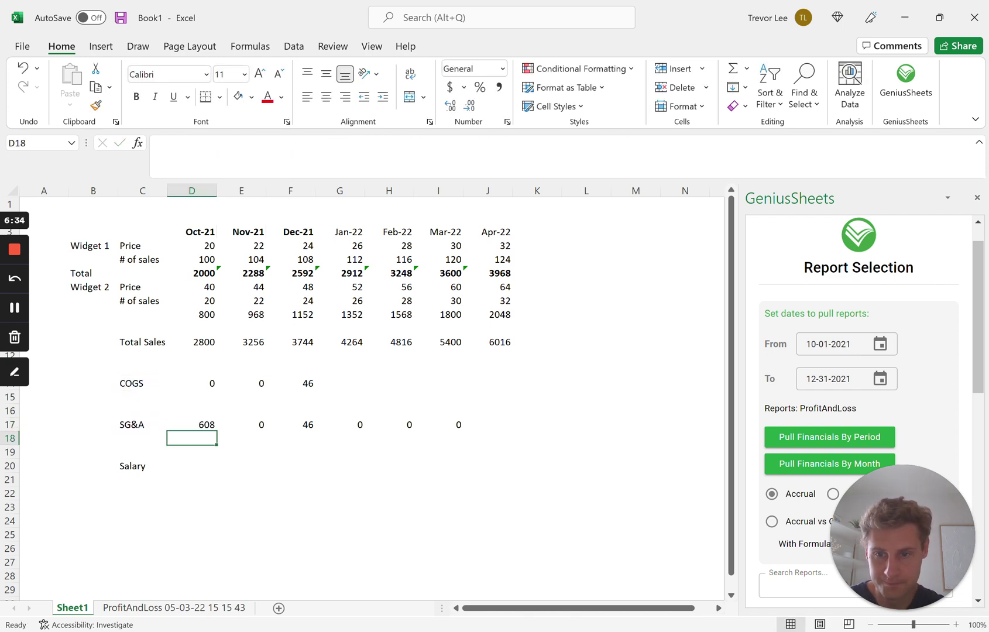
# - Copy the SG&A formula with the $C17 criteria from D17 to E17:I17
pyautogui.press('Up')
pyautogui.hotkey('ctrl', 'c')
pyautogui.hotkey('shift', 'Right')
pyautogui.hotkey('shift', 'Right')
pyautogui.hotkey('shift', 'Right')
pyautogui.hotkey('shift', 'Right')
pyautogui.hotkey('shift', 'Right')
pyautogui.hotkey('ctrl', 'v')
# - Compare the SG&A results for Oct-21 to Dec-21 with the expense rows on the ProfitAndLoss sheet
pyautogui.press('Right')
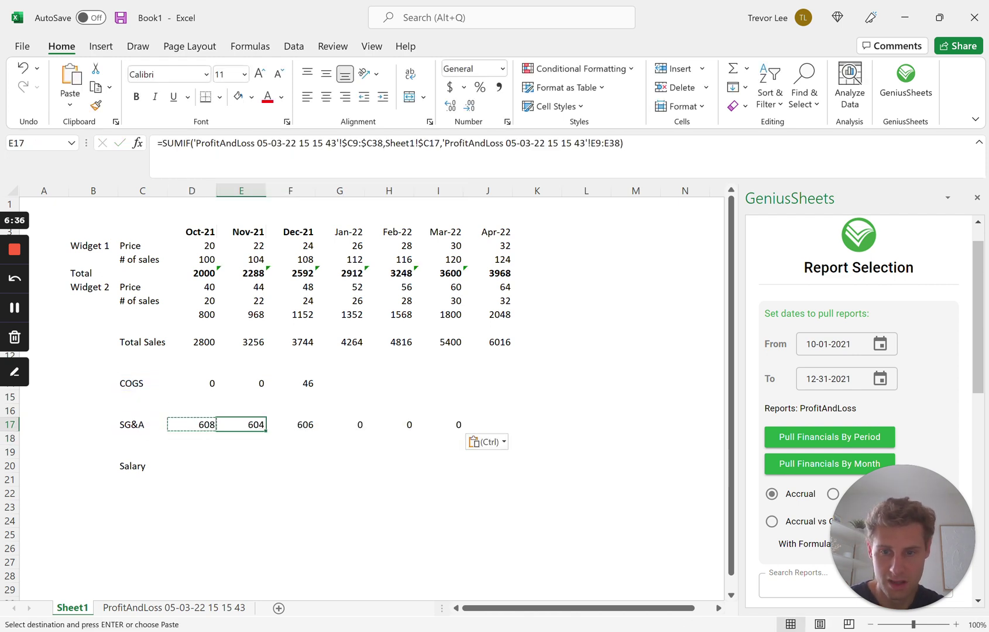
pyautogui.press('Up')
pyautogui.press('Up')
pyautogui.press('Right')
pyautogui.press('Down')
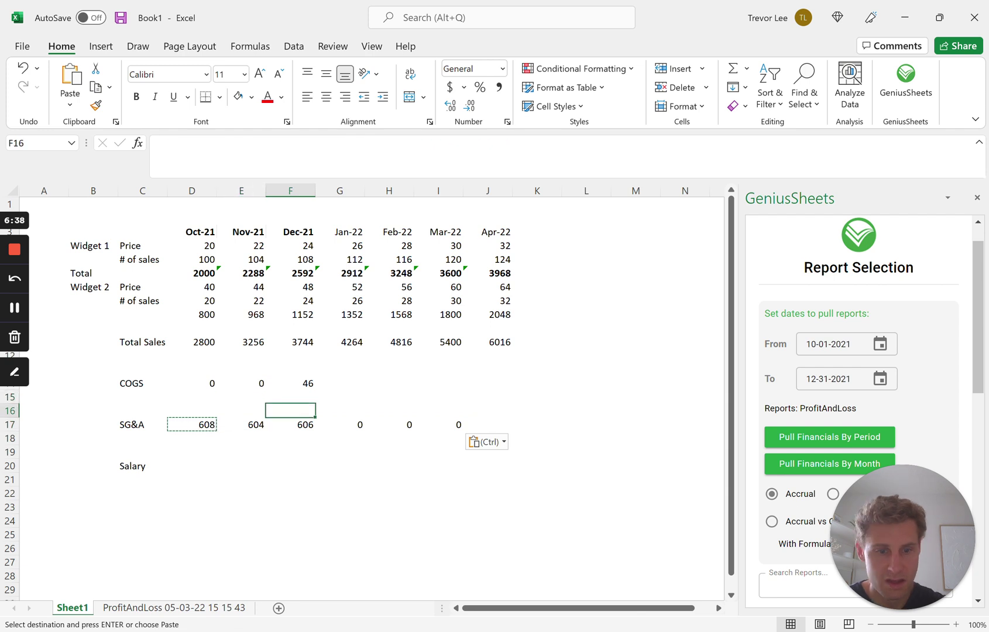
pyautogui.hotkey('ctrl', 'pagedown')
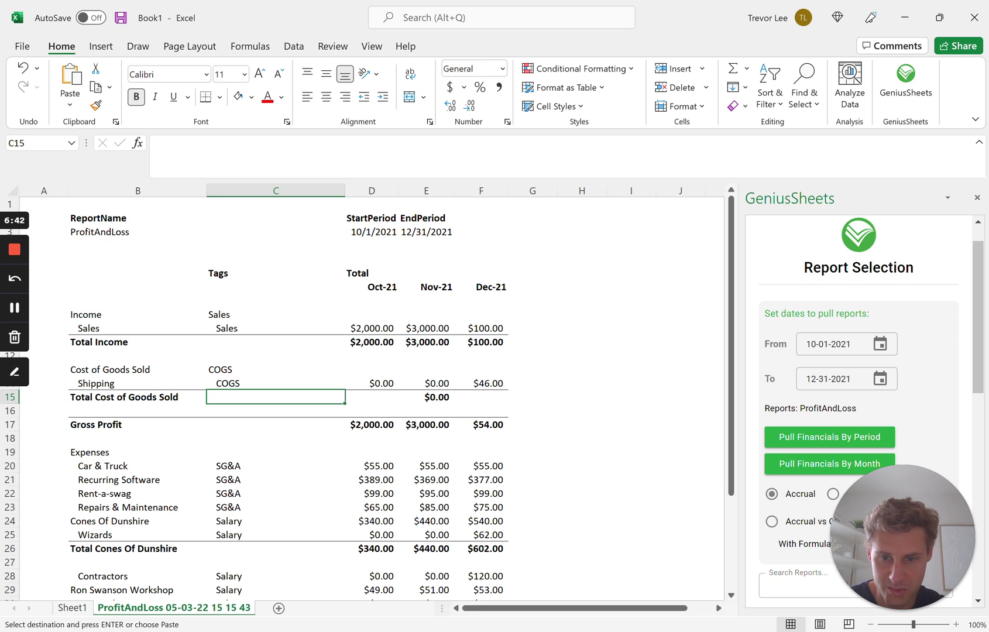
pyautogui.hotkey('ctrl', 'pageup')
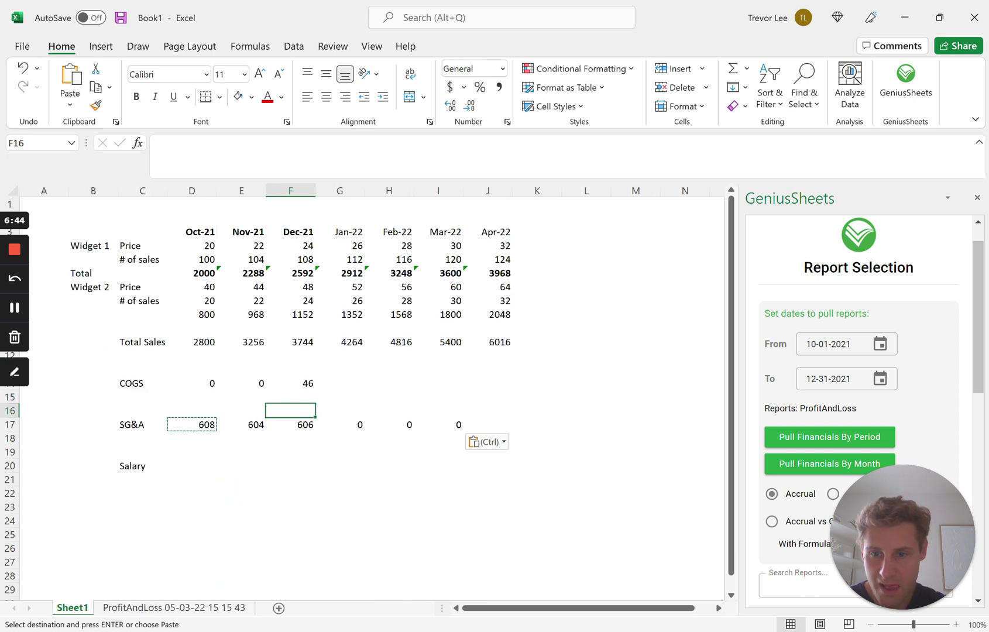
# - Examine the tag range, criteria and sum range arguments of the SG&A formula in D17
pyautogui.click(199, 424)
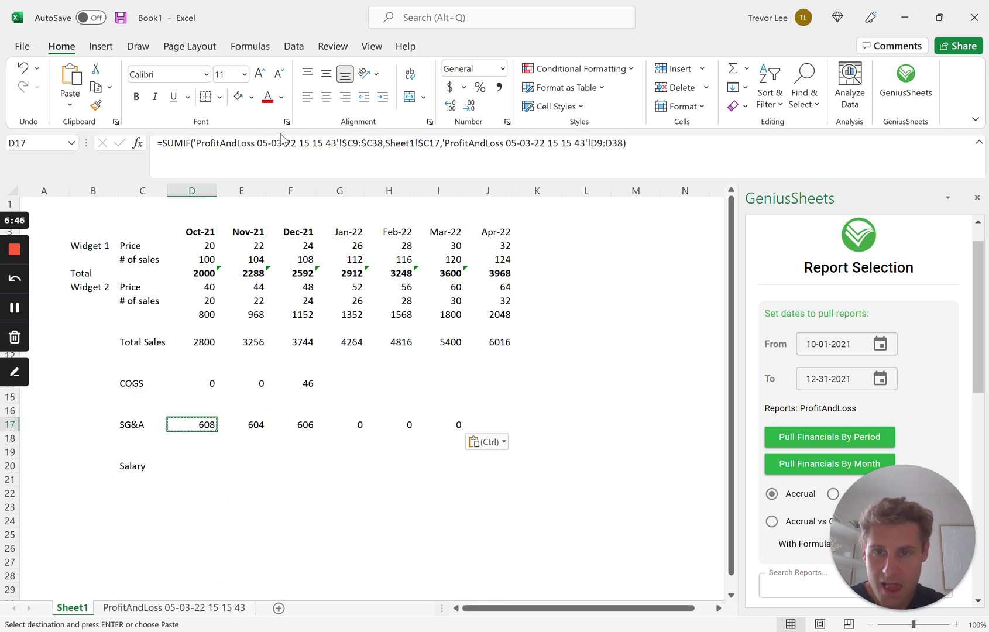
pyautogui.doubleClick(192, 424)
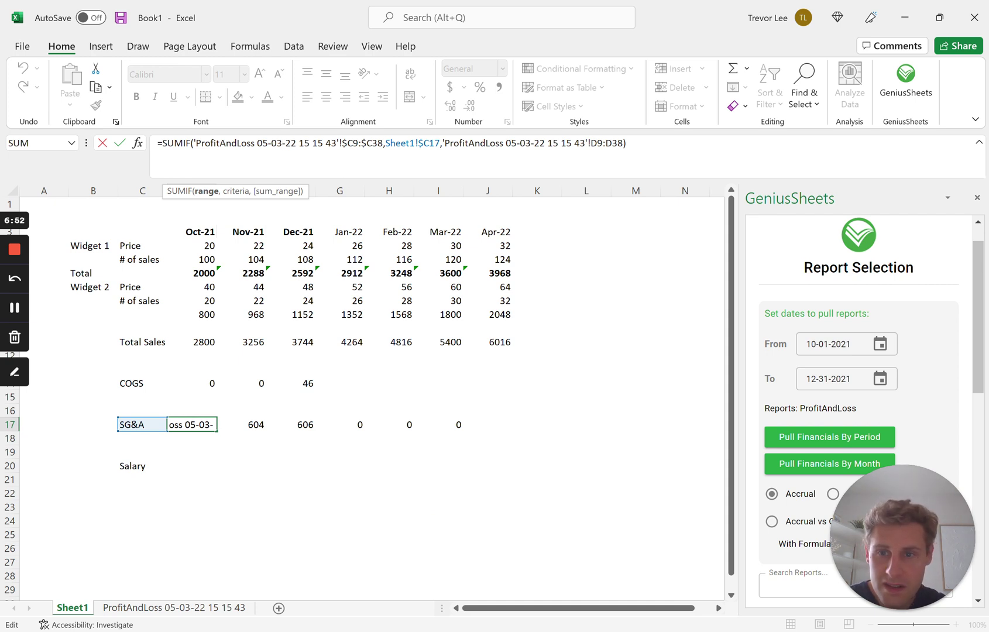
pyautogui.press('Escape')
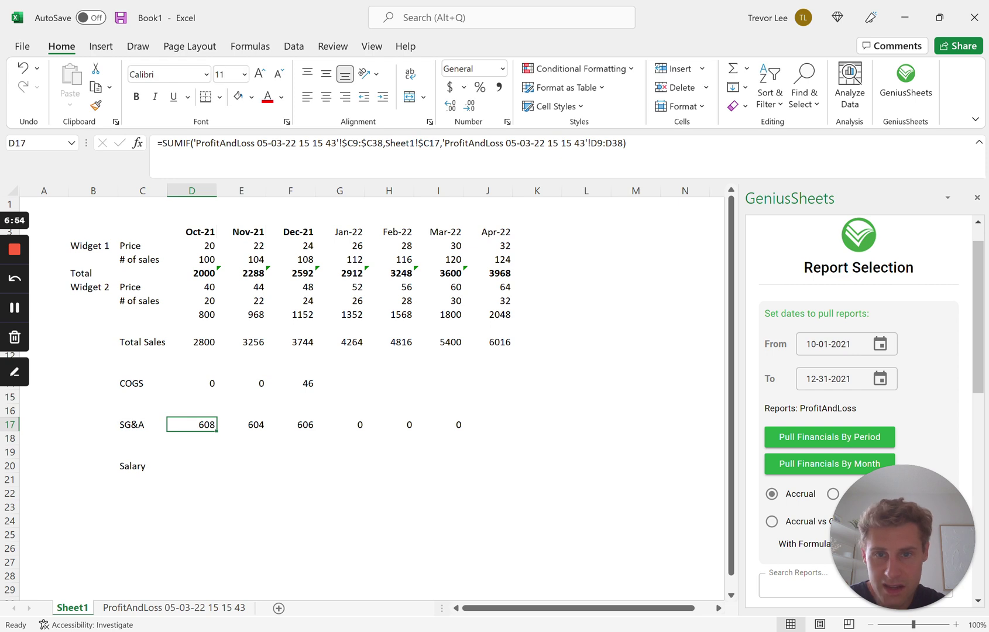
pyautogui.click(471, 144)
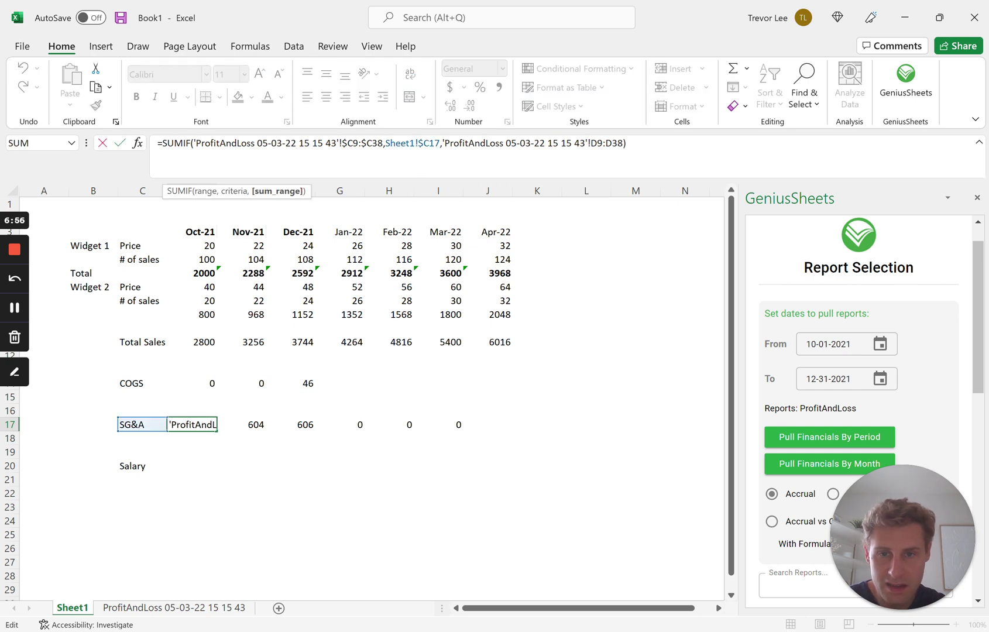
pyautogui.press('Escape')
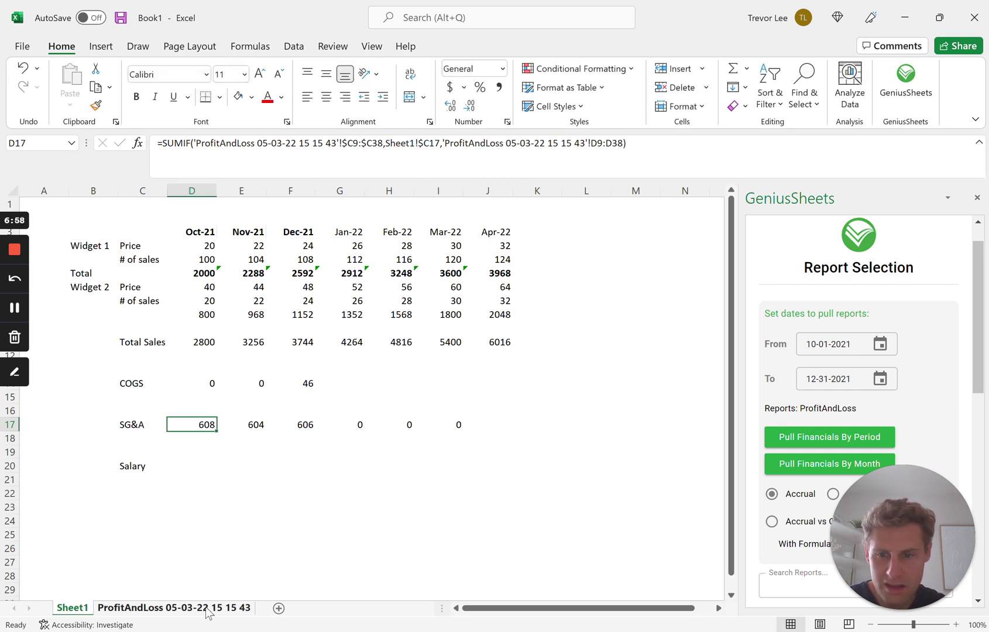
# - Review the tags and monthly amounts down to Net Income on the ProfitAndLoss sheet, and return to Sheet1
pyautogui.click(204, 609)
pyautogui.scroll(-3, 286, 398)
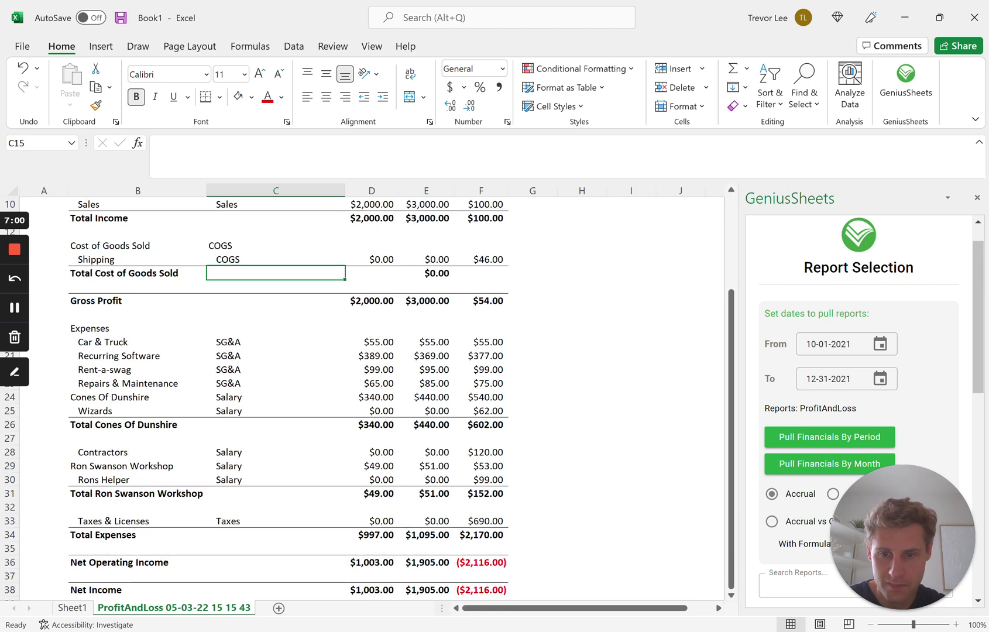
pyautogui.scroll(1, 287, 398)
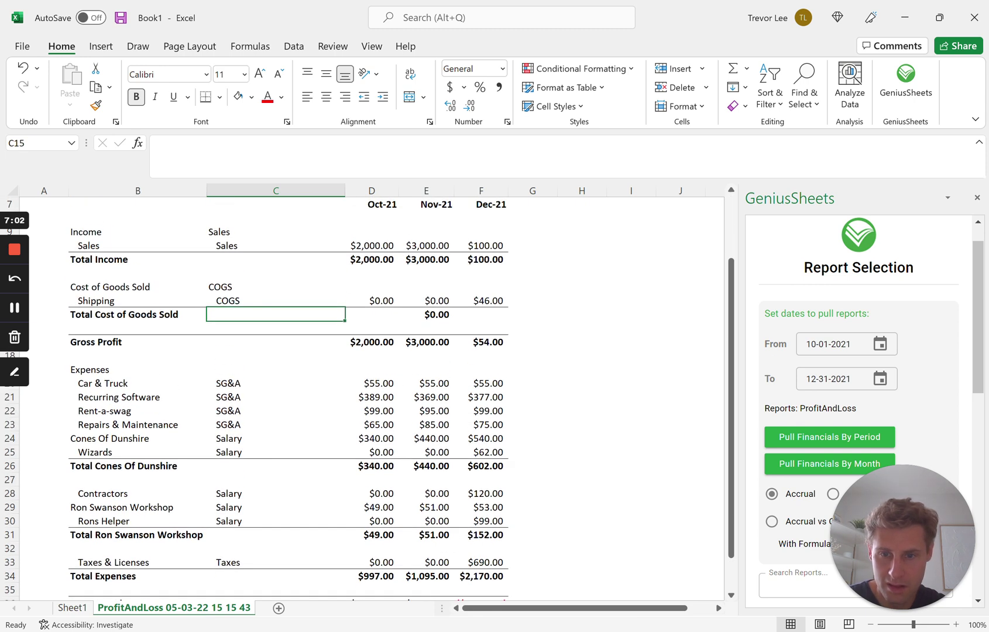
pyautogui.click(82, 608)
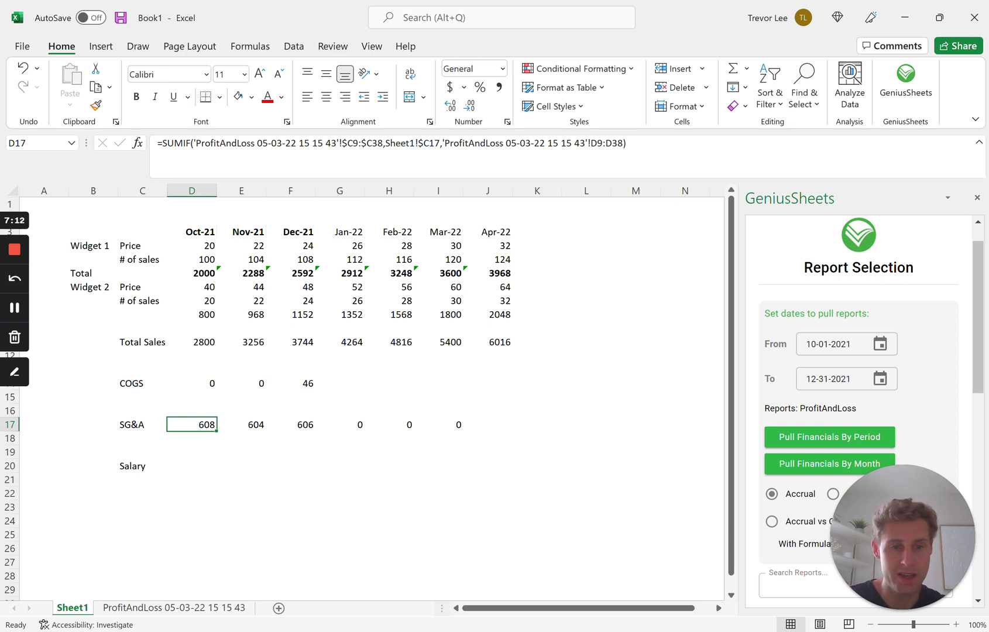
# - Review the copied SG&A formulas month by month along row 17
pyautogui.press('Right')
pyautogui.press('Up')
pyautogui.press('Down')
pyautogui.press('Left')
pyautogui.press('Right')
pyautogui.press('Right')
pyautogui.press('Right')
pyautogui.press('Right')
pyautogui.press('Right')
pyautogui.press('Right')
pyautogui.press('Left')
pyautogui.press('Left')
pyautogui.press('Left')
pyautogui.press('Left')
pyautogui.press('Left')
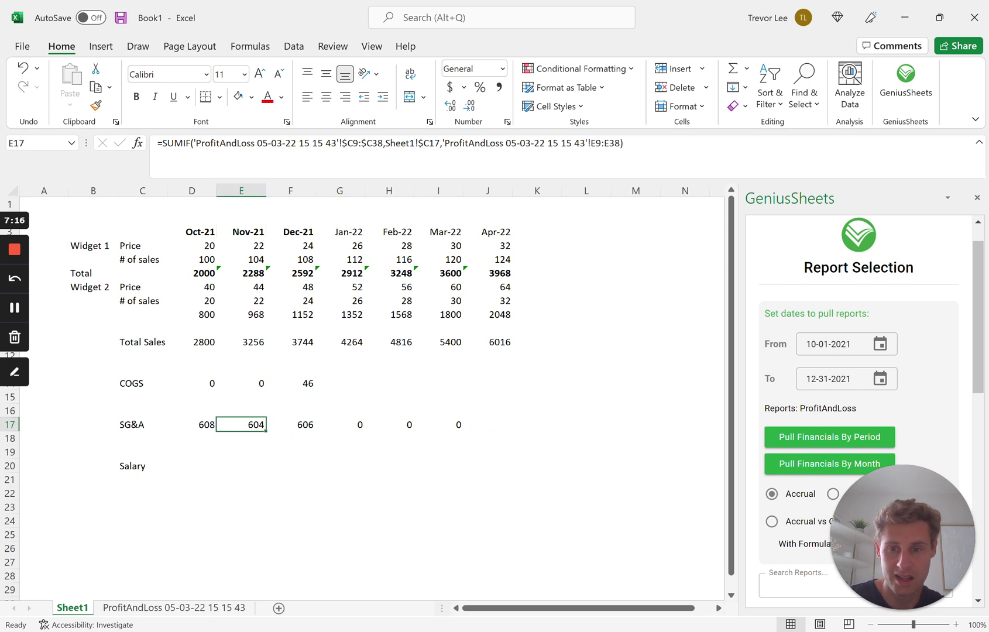
pyautogui.press('Up')
pyautogui.press('Down')
pyautogui.press('Left')
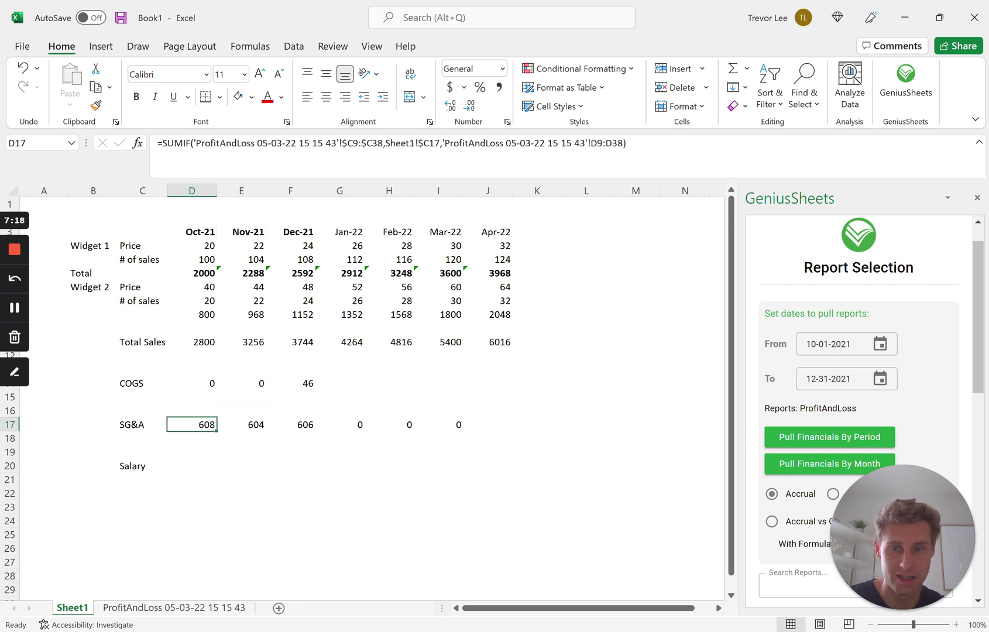
# - Check the Oct-21 amounts of the four SG&A rows (D20:D23) on the ProfitAndLoss sheet, and return to Sheet1
pyautogui.click(12, 310)
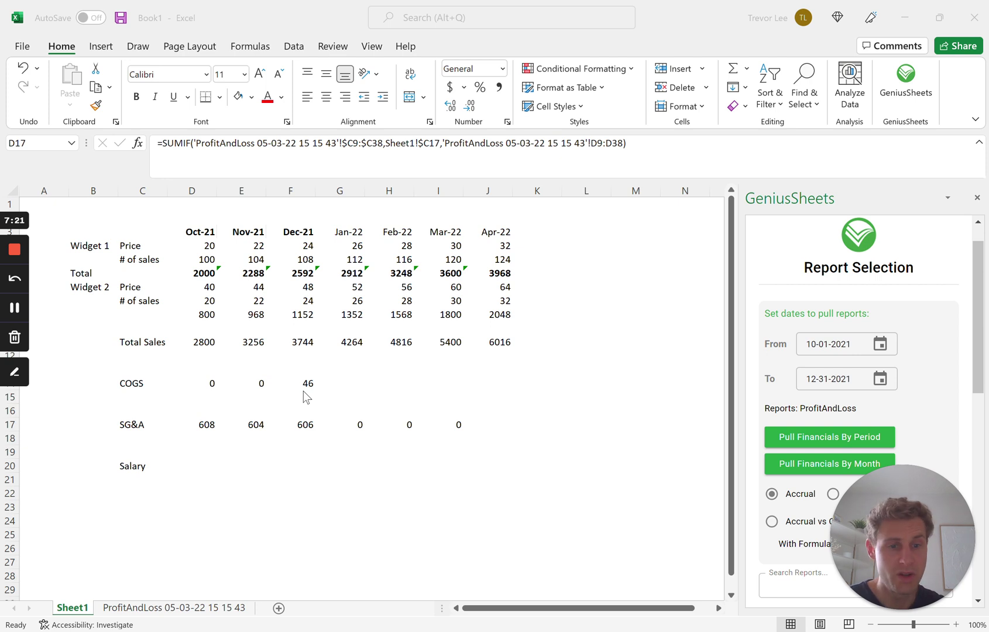
pyautogui.click(142, 611)
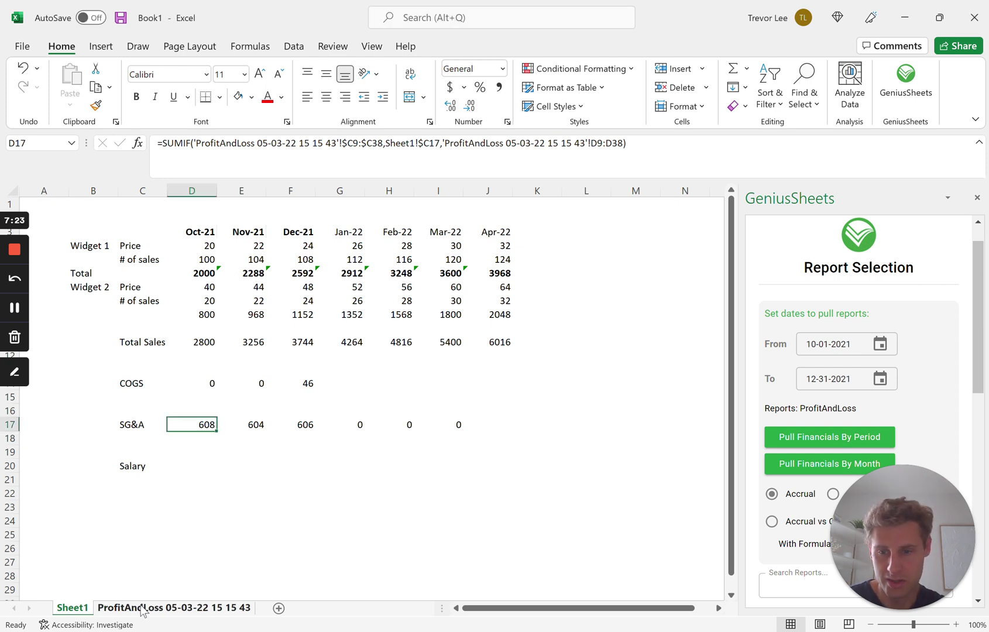
pyautogui.click(143, 609)
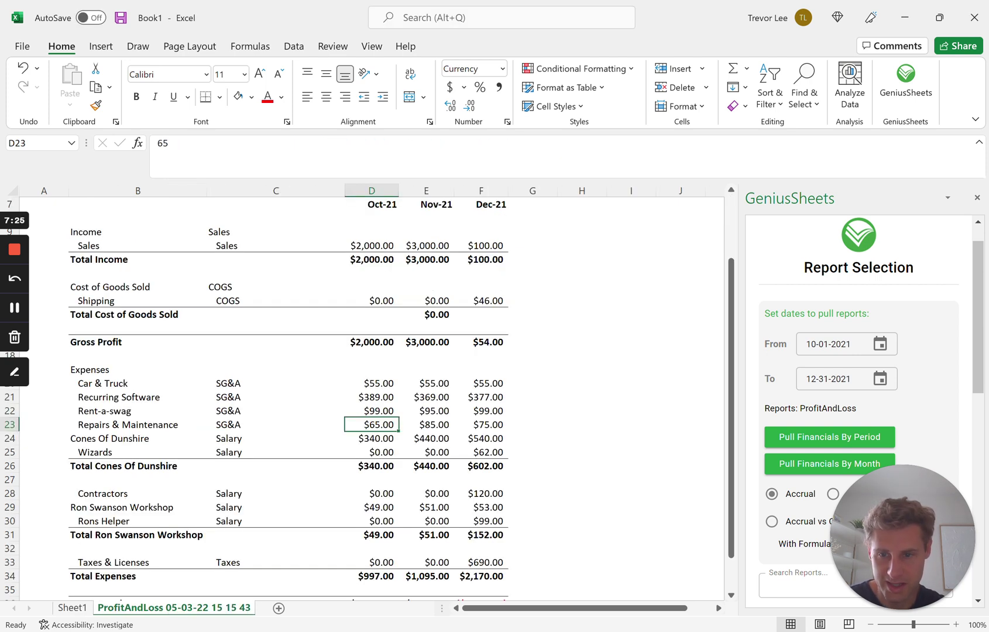
pyautogui.moveTo(372, 383); pyautogui.dragTo(371, 424)
pyautogui.click(72, 608)
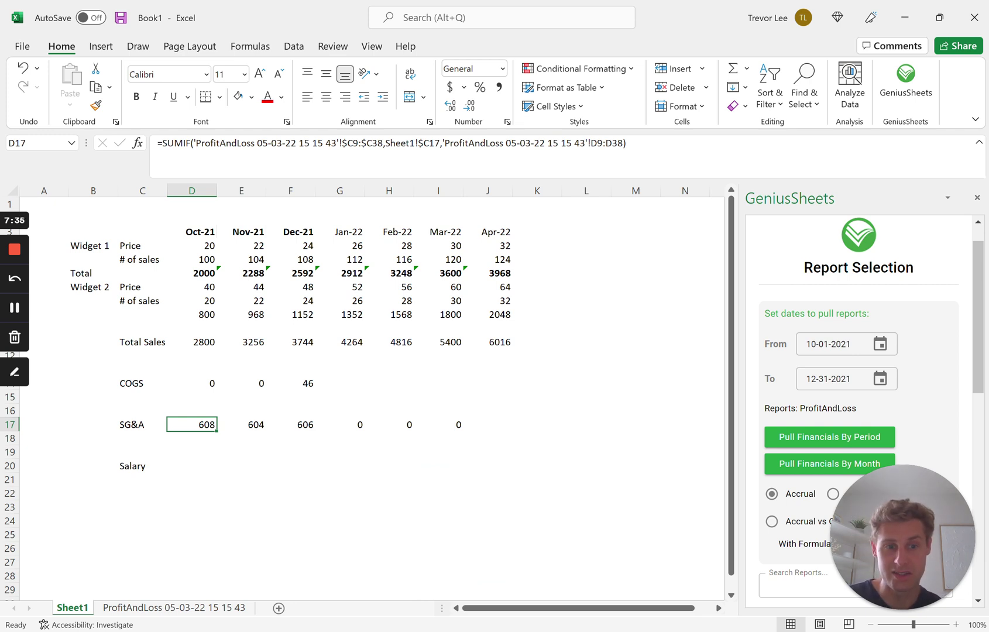
# - Enter =GS.IS(B10,D7,) in D10 on the ProfitAndLoss sheet to pull Oct-21 Sales live
pyautogui.hotkey('ctrl', '[')
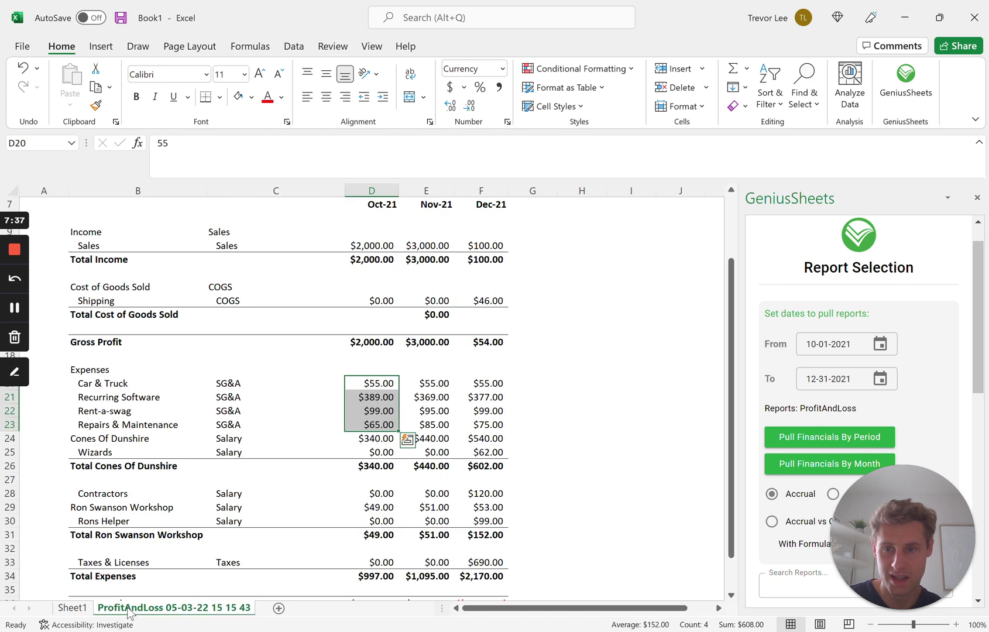
pyautogui.scroll(2, 372, 398)
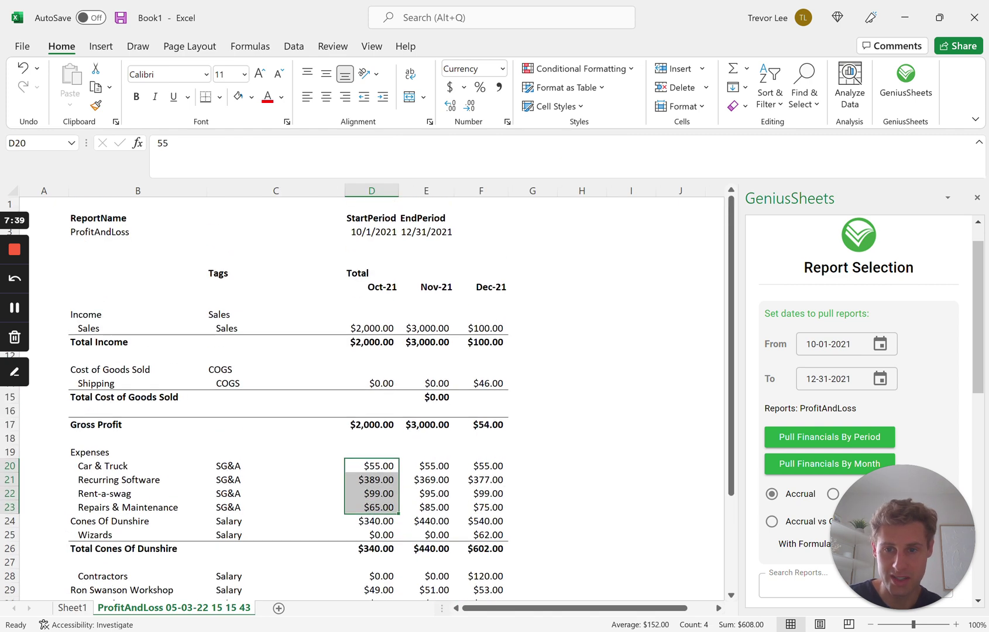
pyautogui.click(372, 328)
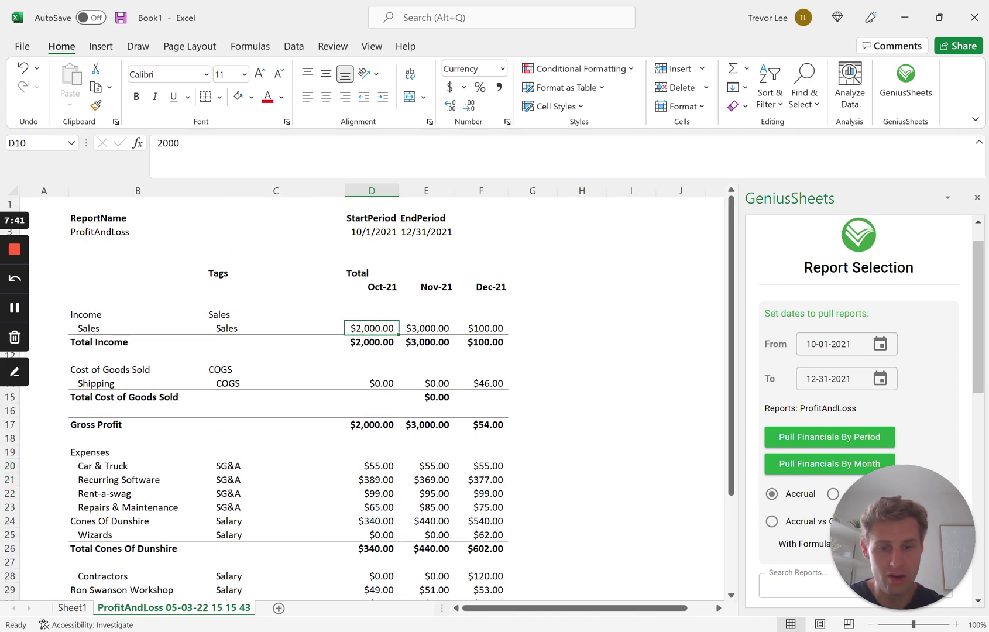
pyautogui.write('=GS.IS(')
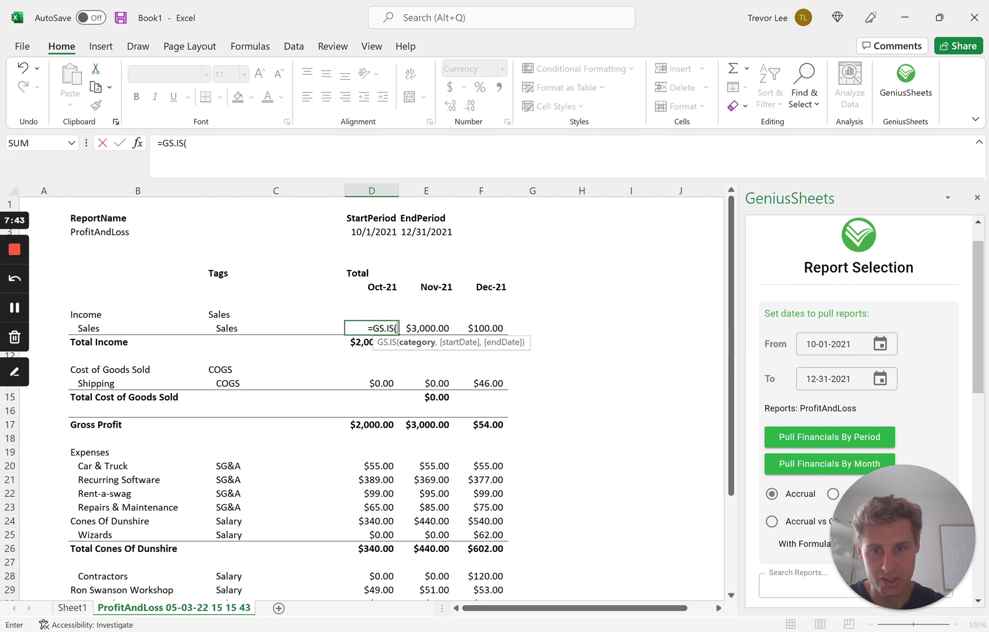
pyautogui.click(138, 327)
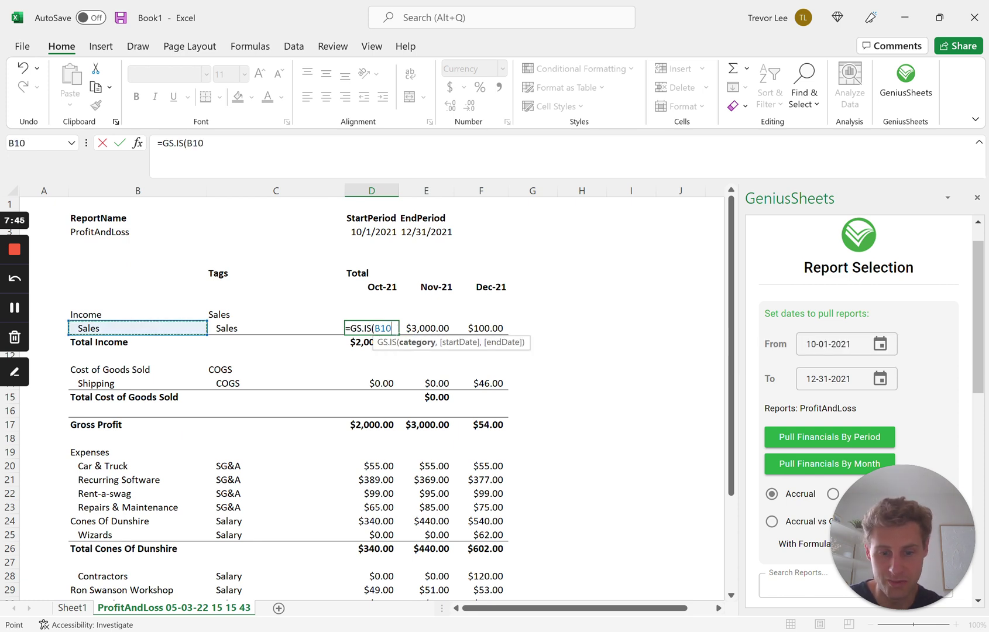
pyautogui.write(',')
pyautogui.click(372, 231)
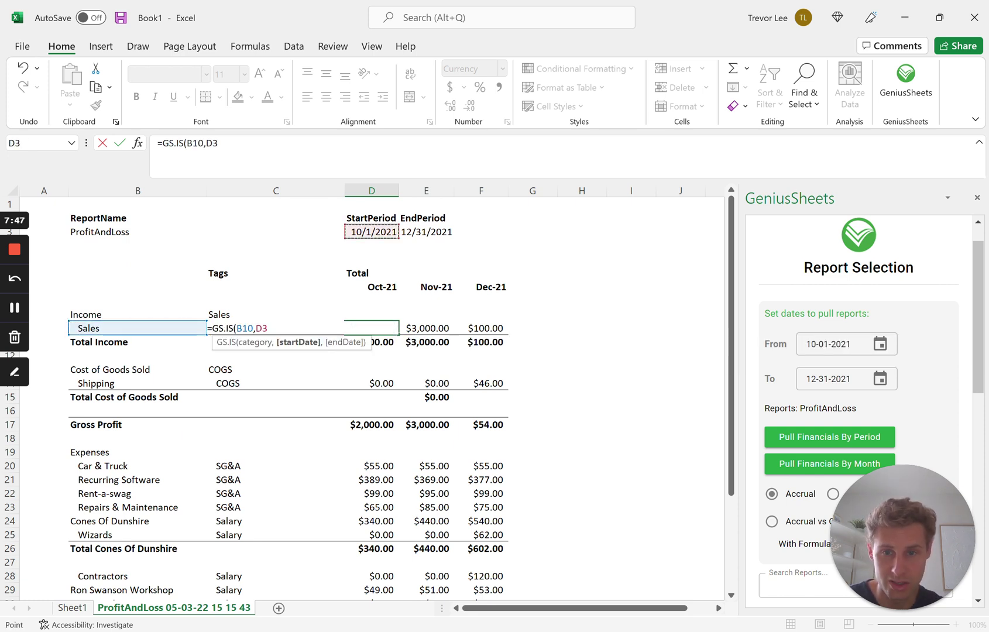
pyautogui.click(372, 287)
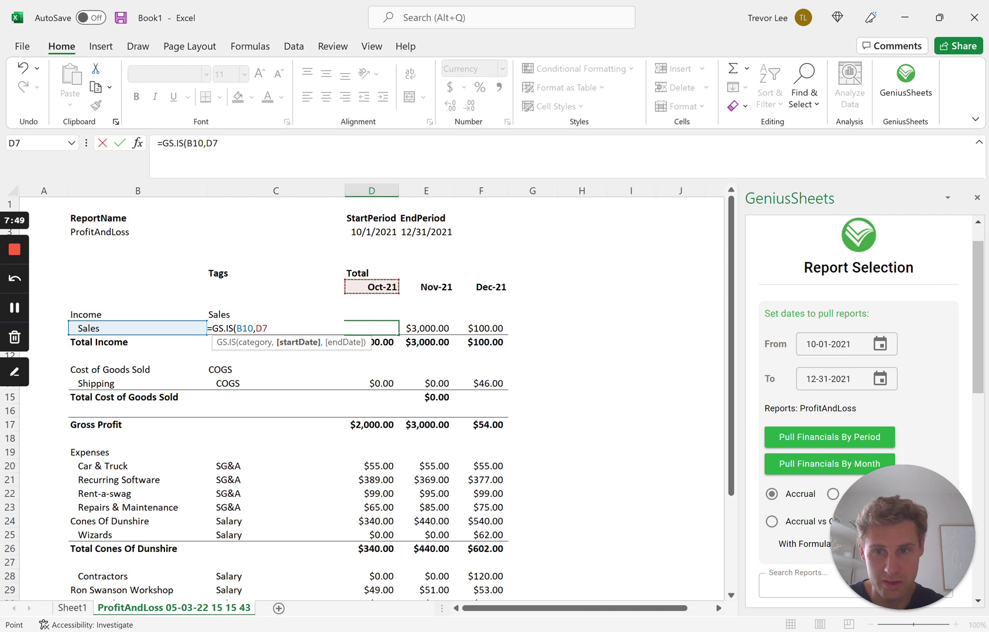
pyautogui.write(')')
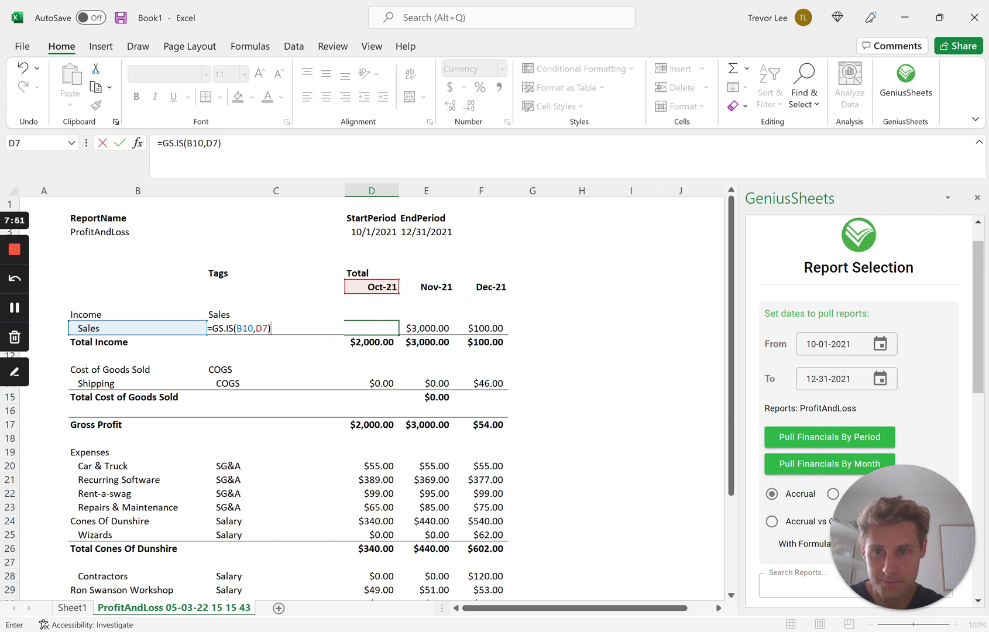
pyautogui.click(218, 143)
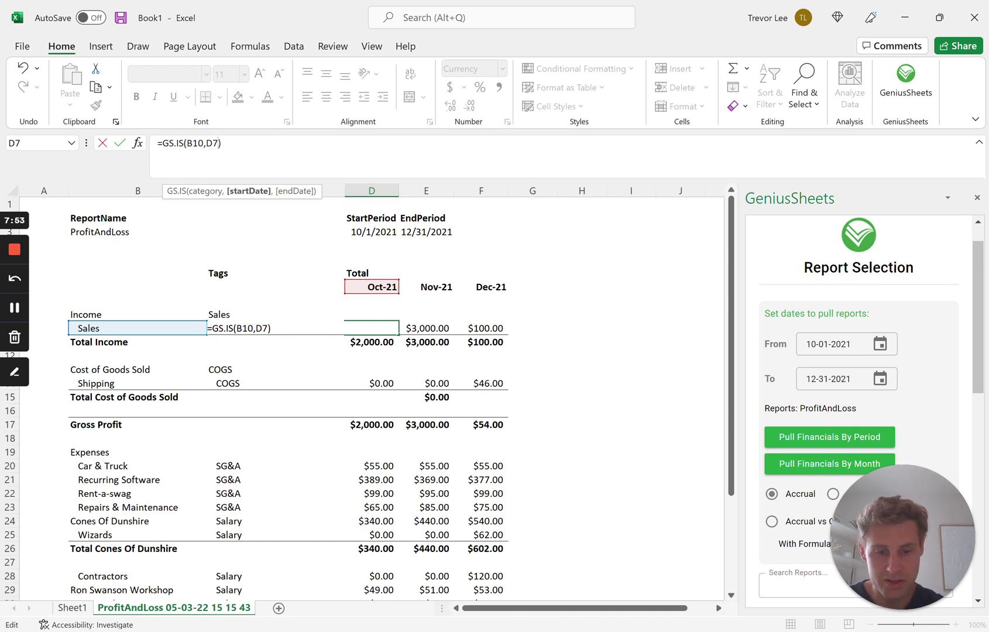
pyautogui.write(',')
pyautogui.press('Return')
pyautogui.press('Up')
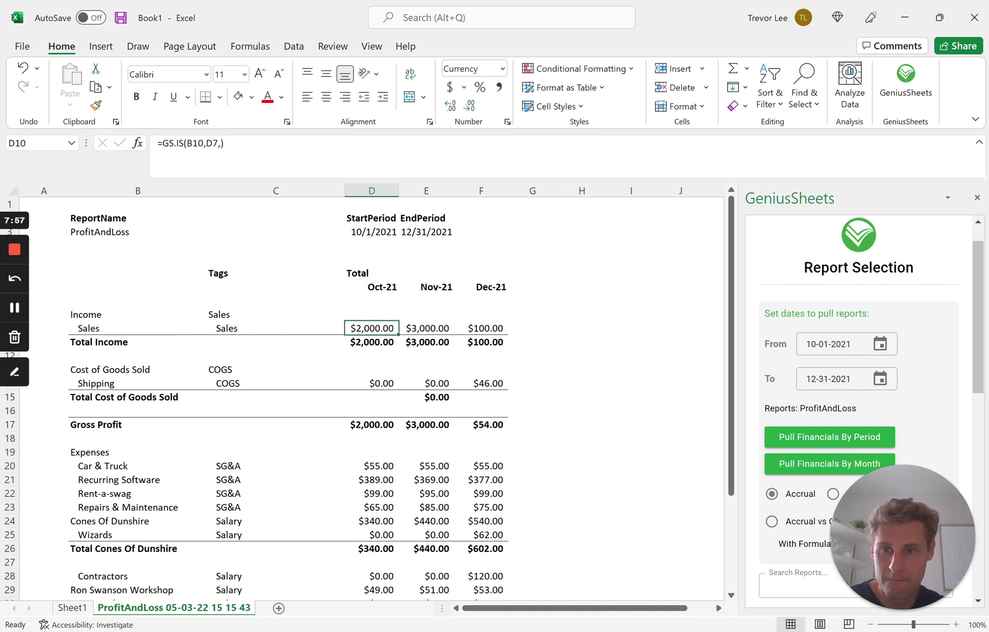
# - Lock the category column and date row in D10, making the formula =GS.IS($B10,D$7,)
pyautogui.click(188, 143)
pyautogui.write('$')
pyautogui.press('Right')
pyautogui.press('Right')
pyautogui.press('Right')
pyautogui.press('Right')
pyautogui.write('$')
pyautogui.press('Return')
pyautogui.press('Up')
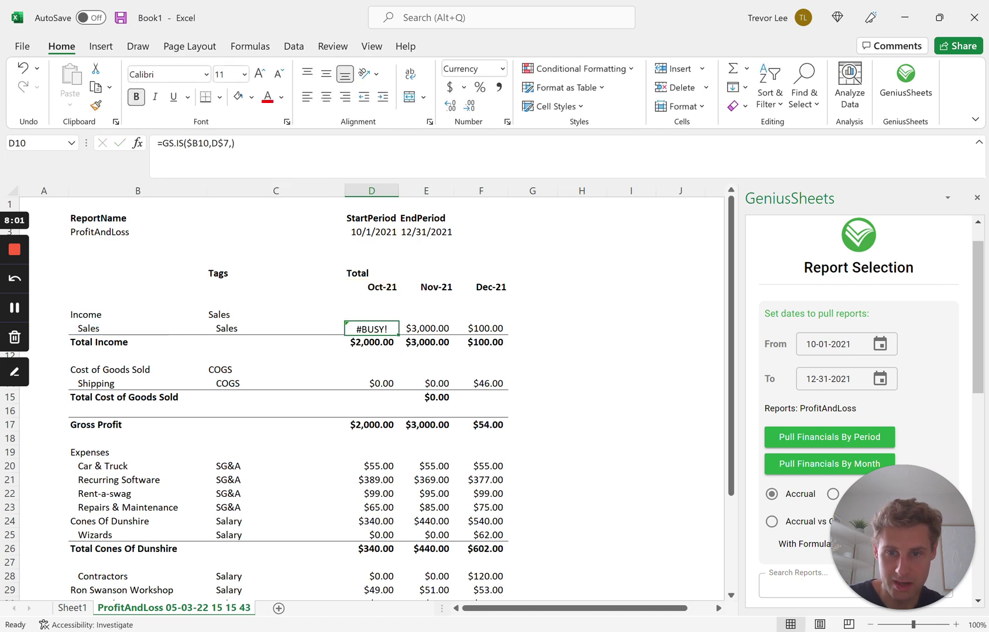
# - Copy the GS.IS formula from D10 across to Nov-21 and Dec-21 in the Sales row
pyautogui.hotkey('shift', 'Right')
pyautogui.hotkey('shift', 'Right')
pyautogui.hotkey('ctrl', 'c')
pyautogui.press('Left')
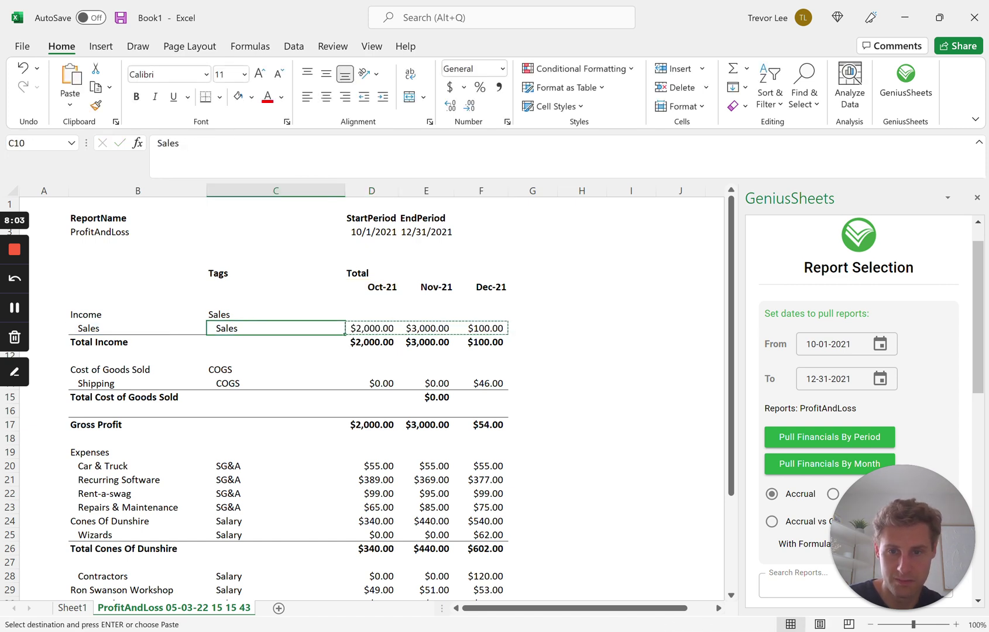
pyautogui.press('Right')
pyautogui.hotkey('ctrl', 'c')
pyautogui.hotkey('shift', 'Right')
pyautogui.hotkey('shift', 'Right')
pyautogui.hotkey('ctrl', 'v')
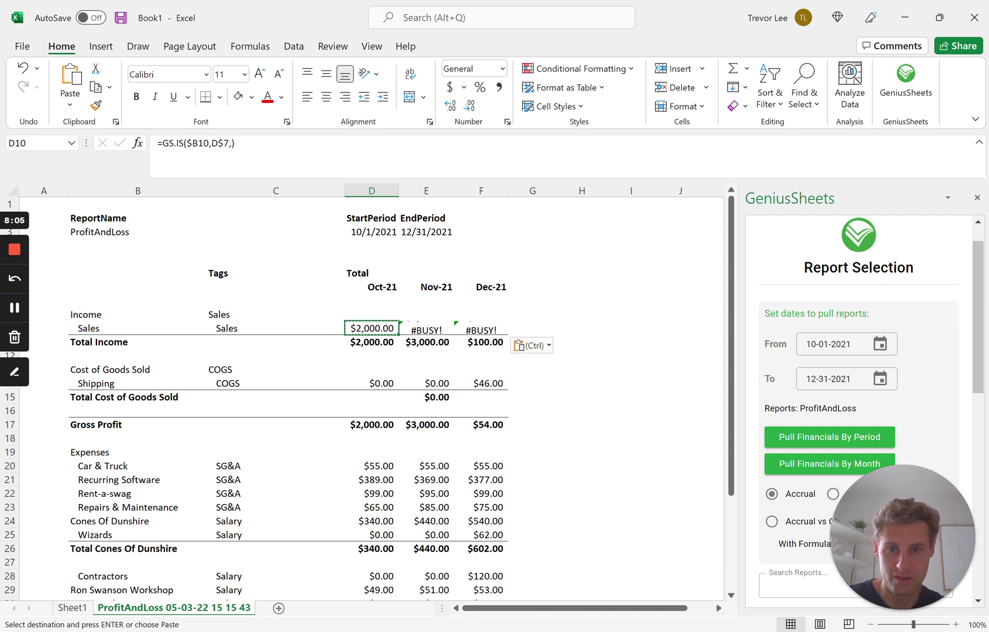
# - Copy the D10:F10 formulas down all three month columns to the Net Income row 38, and check the pulled amounts
pyautogui.hotkey('shift', 'Right')
pyautogui.hotkey('shift', 'Right')
pyautogui.hotkey('ctrl', 'c')
pyautogui.hotkey('shift', 'Down')
pyautogui.hotkey('shift', 'Down')
pyautogui.hotkey('shift', 'Down')
pyautogui.hotkey('shift', 'Down')
pyautogui.hotkey('shift', 'Down')
pyautogui.hotkey('shift', 'Down')
pyautogui.hotkey('shift', 'Down')
pyautogui.hotkey('shift', 'Down')
pyautogui.hotkey('shift', 'Down')
pyautogui.hotkey('shift', 'Down')
pyautogui.hotkey('shift', 'Down')
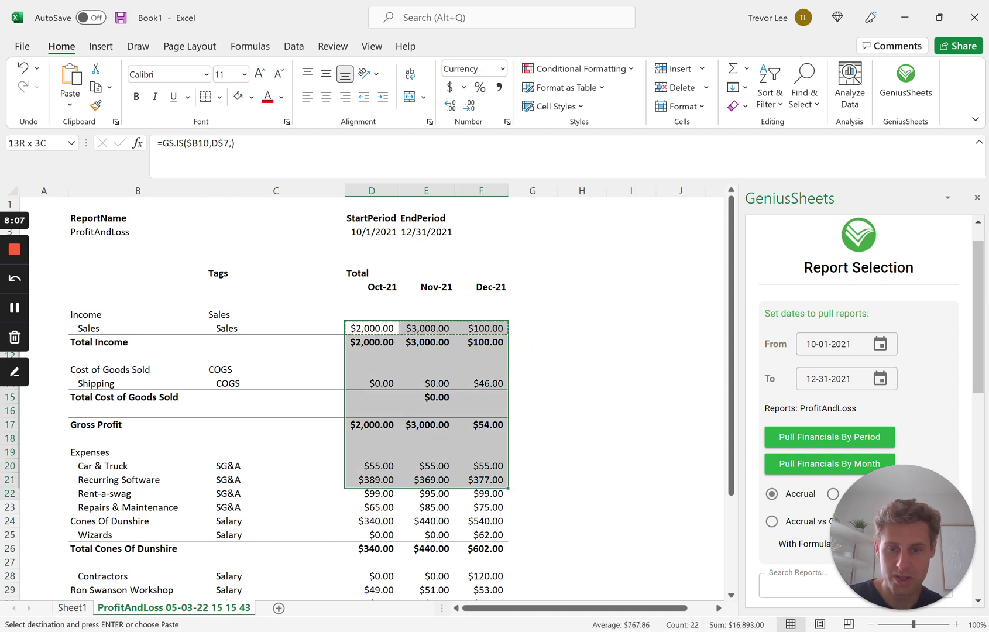
pyautogui.hotkey('shift', 'Down')
pyautogui.hotkey('shift', 'Down')
pyautogui.hotkey('shift', 'Down')
pyautogui.hotkey('shift', 'Down')
pyautogui.hotkey('shift', 'Down')
pyautogui.hotkey('shift', 'Down')
pyautogui.hotkey('shift', 'Down')
pyautogui.hotkey('shift', 'Down')
pyautogui.hotkey('shift', 'Down')
pyautogui.hotkey('shift', 'Down')
pyautogui.hotkey('shift', 'Down')
pyautogui.hotkey('shift', 'Down')
pyautogui.hotkey('shift', 'Down')
pyautogui.hotkey('shift', 'Down')
pyautogui.hotkey('shift', 'Down')
pyautogui.hotkey('shift', 'Down')
pyautogui.hotkey('shift', 'Down')
pyautogui.hotkey('shift', 'Down')
pyautogui.hotkey('shift', 'Down')
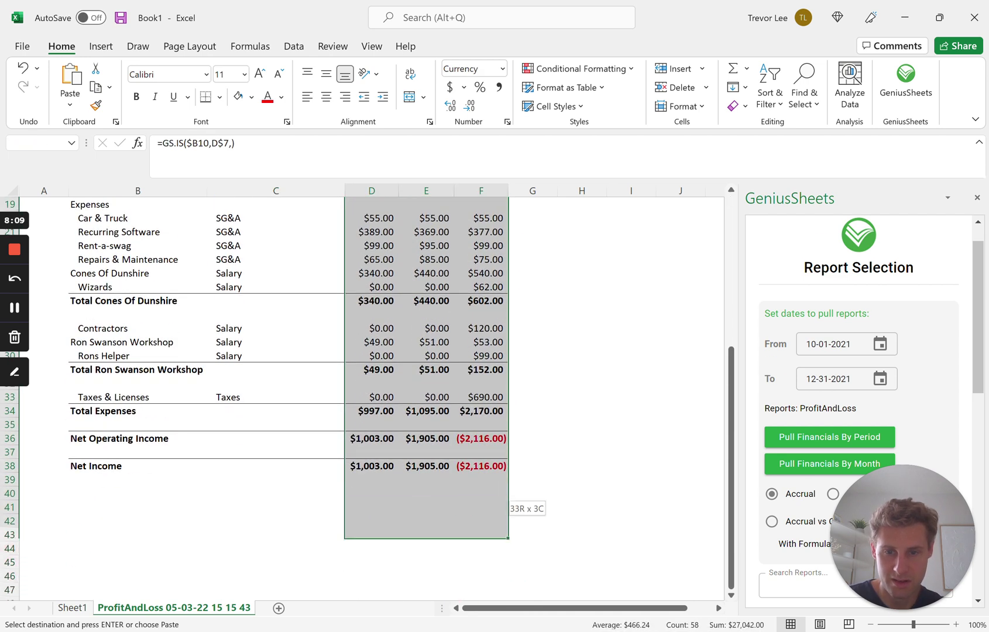
pyautogui.hotkey('shift', 'Up')
pyautogui.hotkey('shift', 'Up')
pyautogui.hotkey('ctrl', 'v')
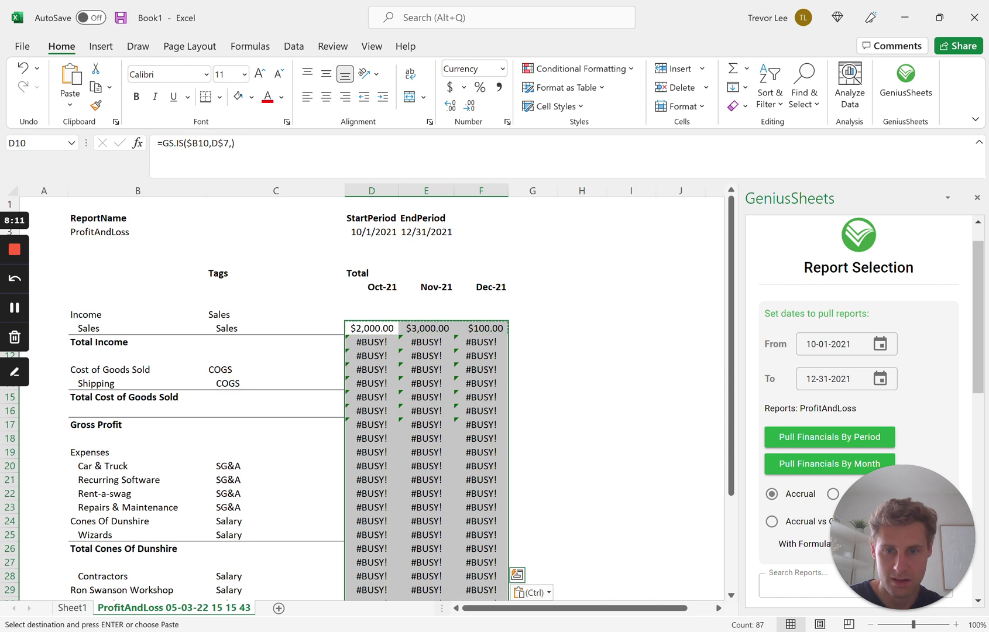
pyautogui.scroll(-1, 371, 398)
pyautogui.scroll(-6, 372, 398)
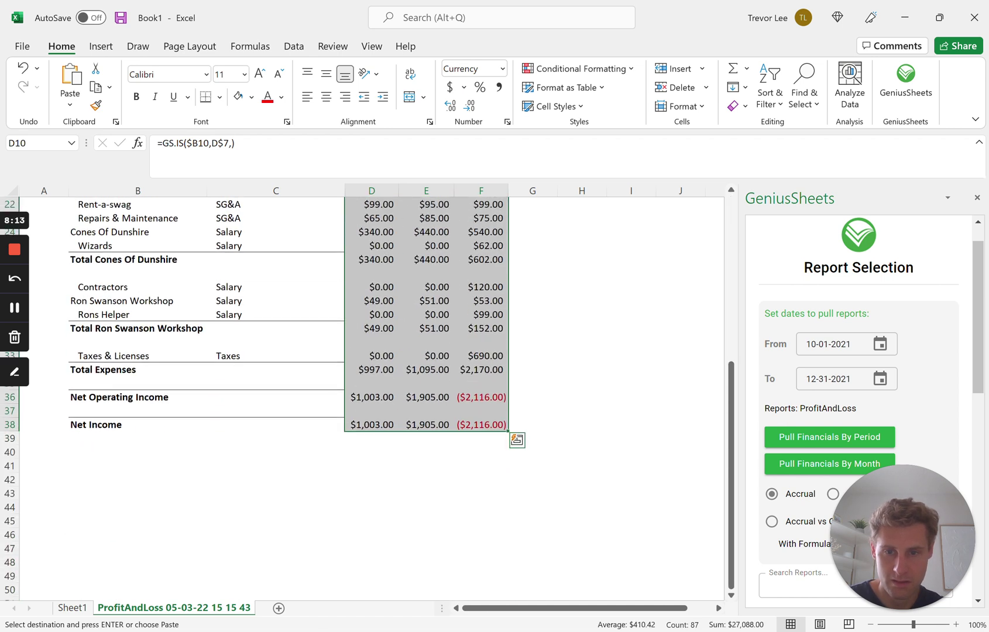
pyautogui.scroll(3, 368, 398)
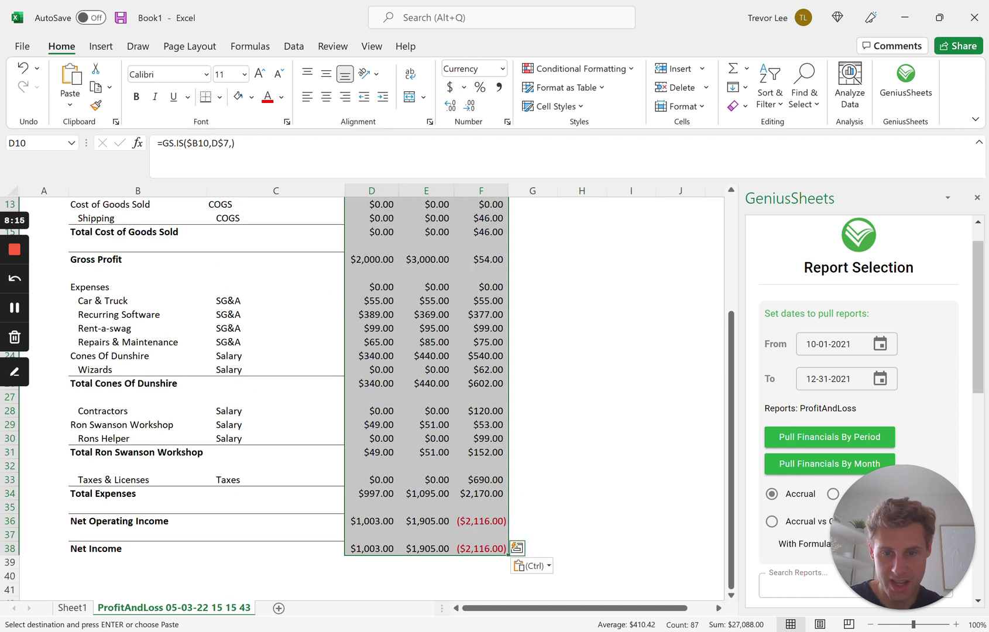
pyautogui.click(481, 548)
pyautogui.scroll(3, 371, 398)
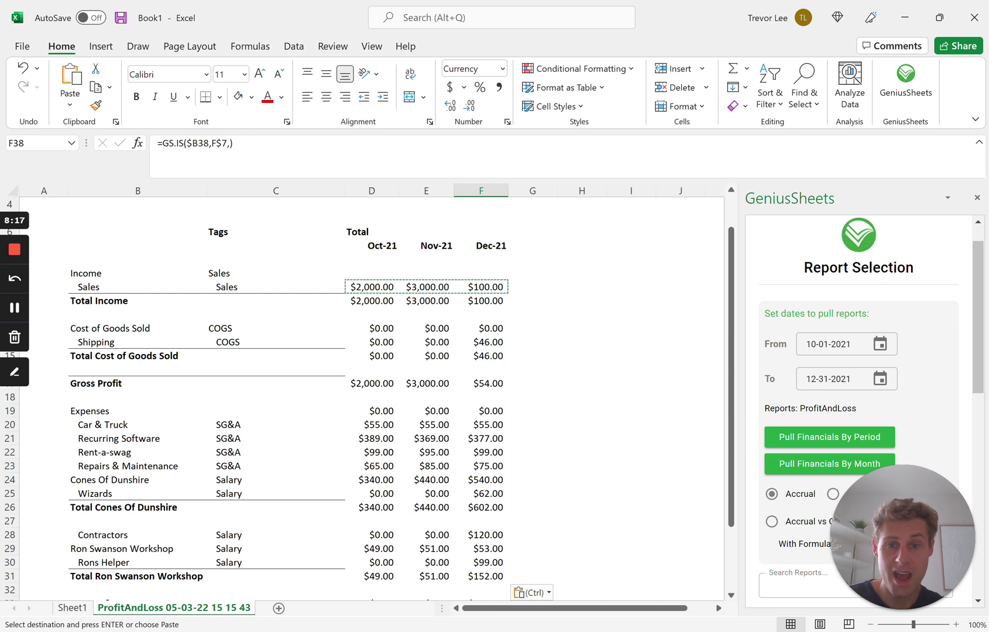
# - Add a new month header of 1/1/2022 in G7 beside Dec-21
pyautogui.click(481, 245)
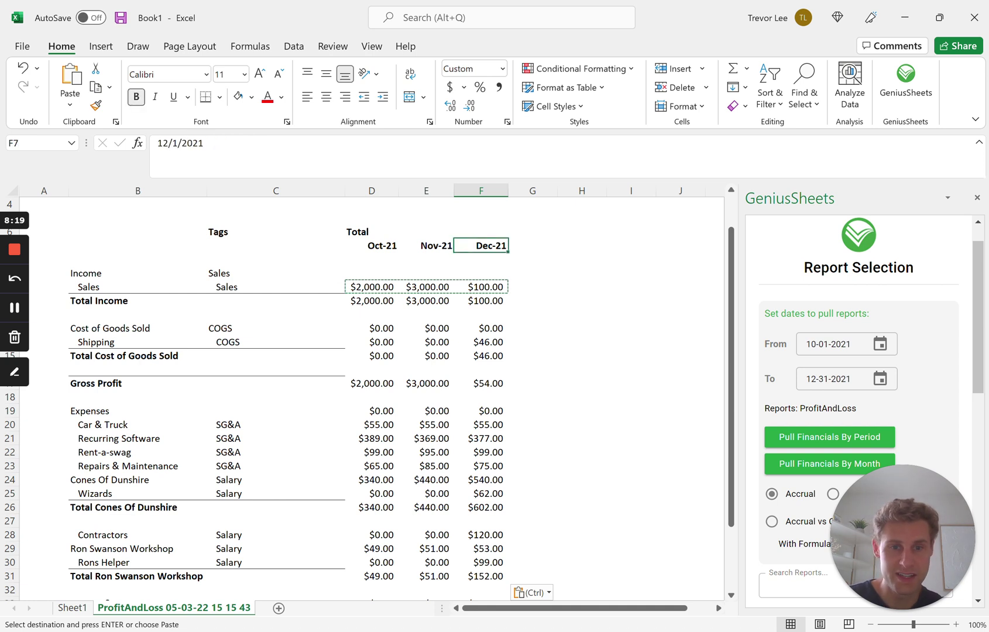
pyautogui.click(531, 246)
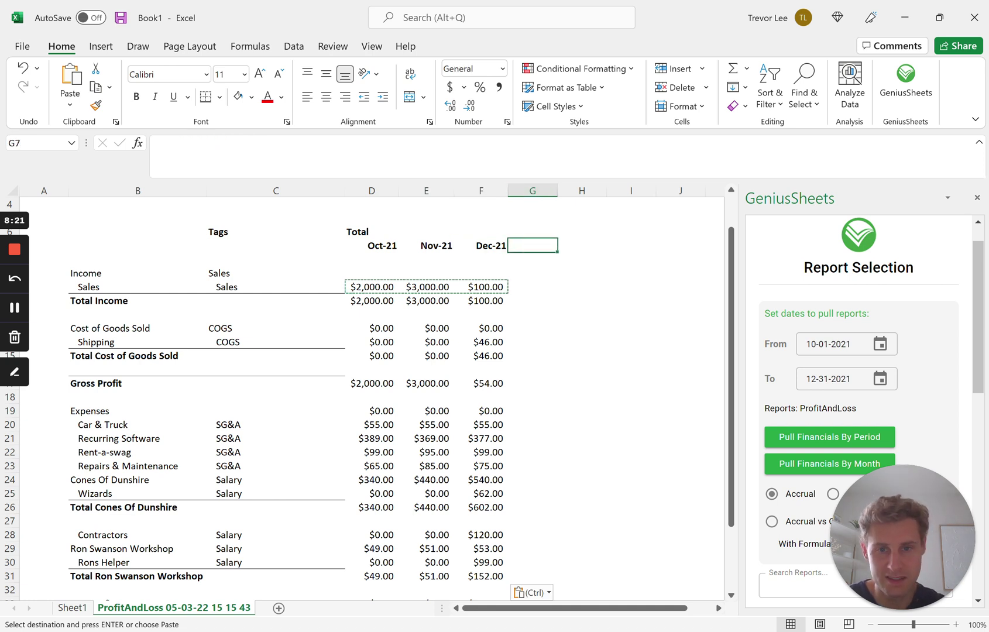
pyautogui.click(481, 245)
pyautogui.click(532, 245)
pyautogui.press('Escape')
pyautogui.write('1/1/2022')
pyautogui.press('Return')
# - Copy the Dec-21 formulas in F10:F38 into column G under the 1/1/2022 header
pyautogui.press('Left')
pyautogui.press('Down')
pyautogui.press('Down')
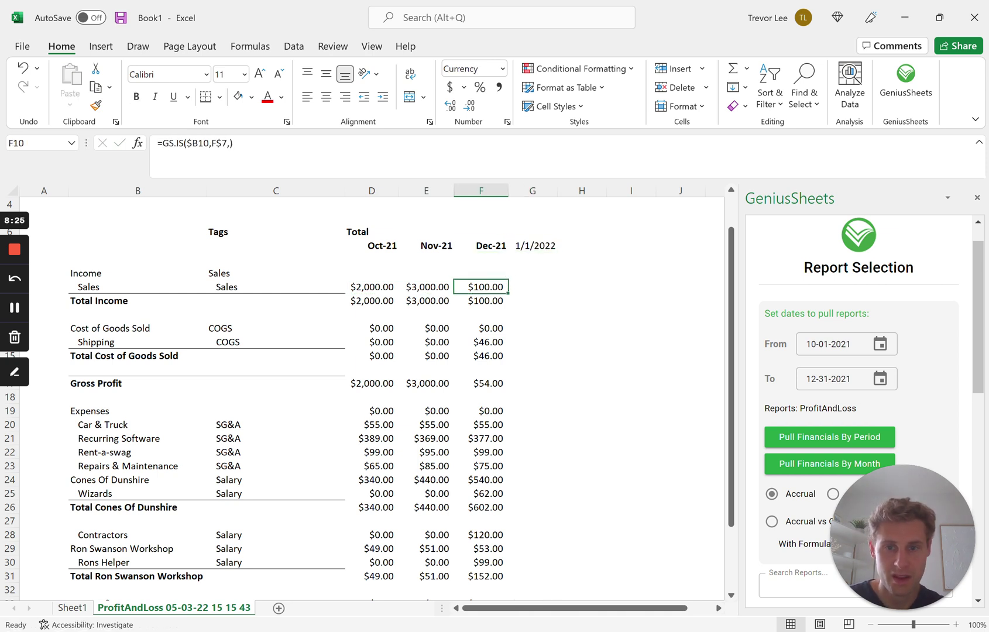
pyautogui.hotkey('ctrl', 'shift', 'Down')
pyautogui.hotkey('ctrl', 'c')
pyautogui.press('Right')
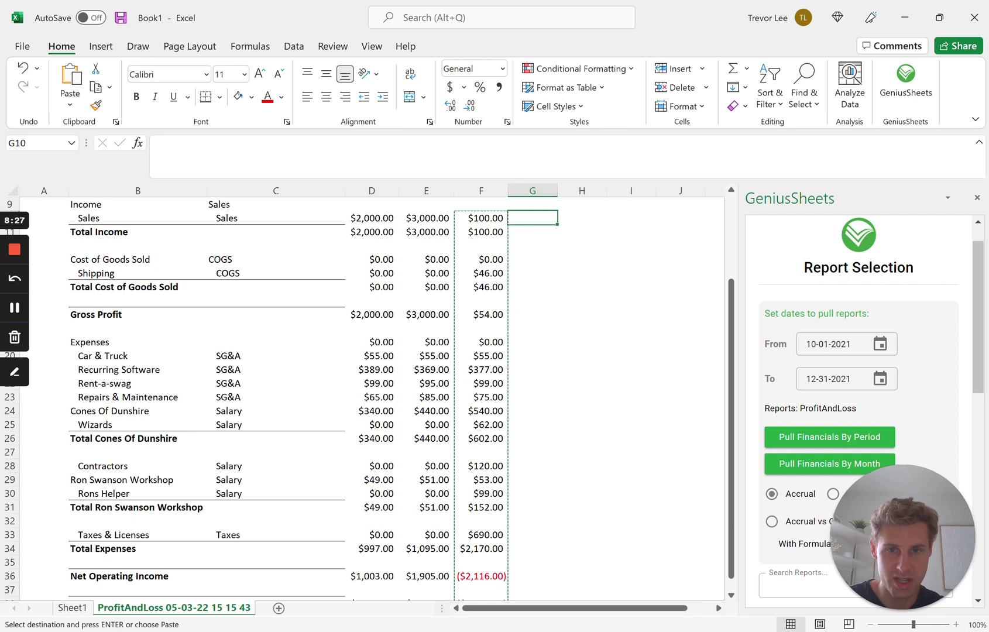
pyautogui.hotkey('ctrl', 'v')
pyautogui.scroll(1, 368, 398)
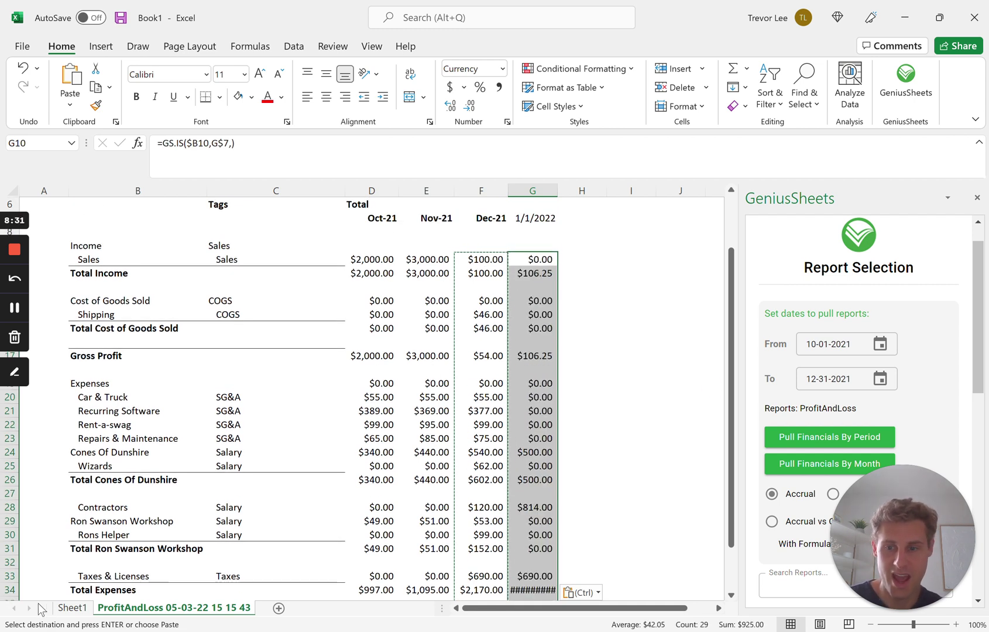
# - Examine the Jan-22 SG&A formula in G17 on Sheet1 and its SG&A criteria label in C17
pyautogui.click(68, 609)
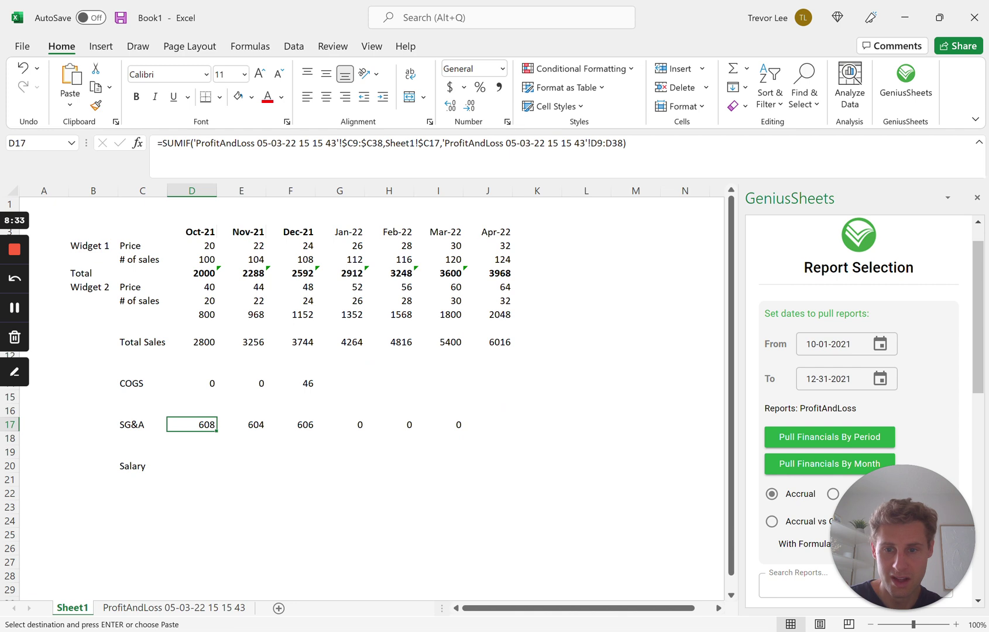
pyautogui.click(339, 424)
pyautogui.click(367, 142)
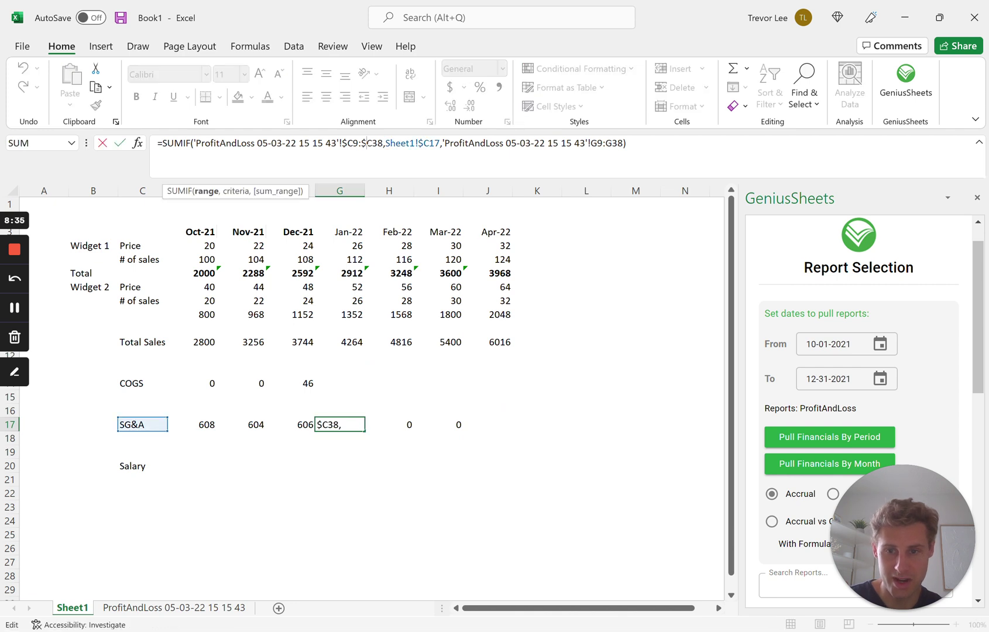
pyautogui.press('Escape')
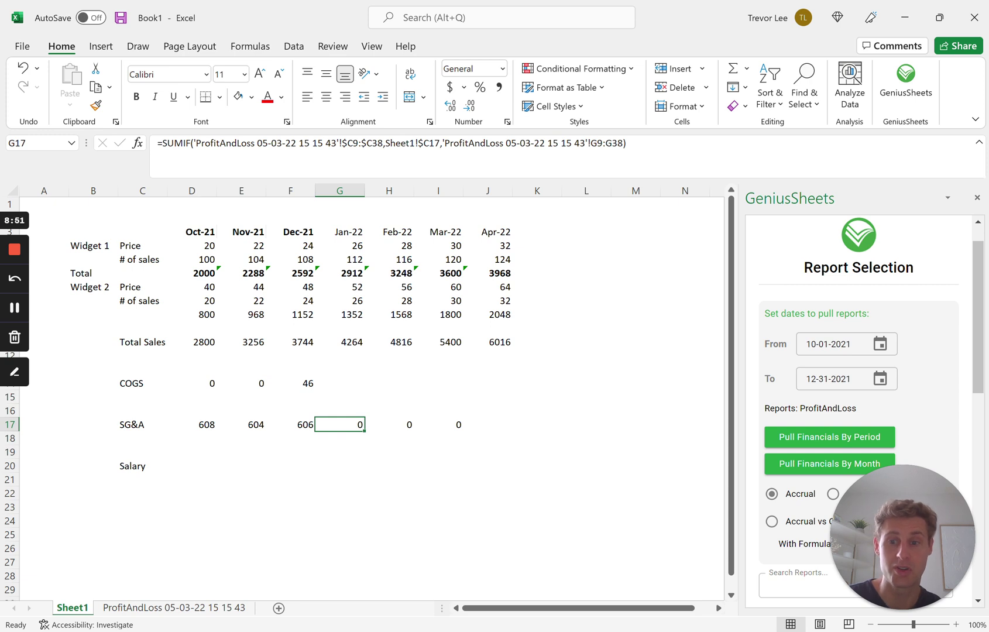
pyautogui.click(142, 439)
pyautogui.click(142, 424)
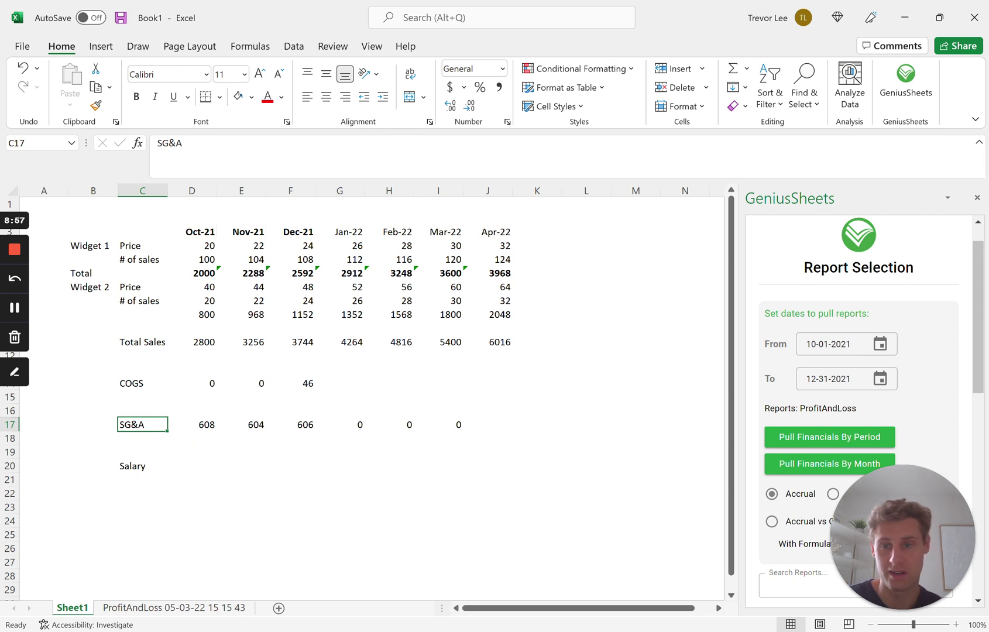
# - Open the GeniusSheets category list and show its recently added categories
pyautogui.scroll(2, 938, 386)
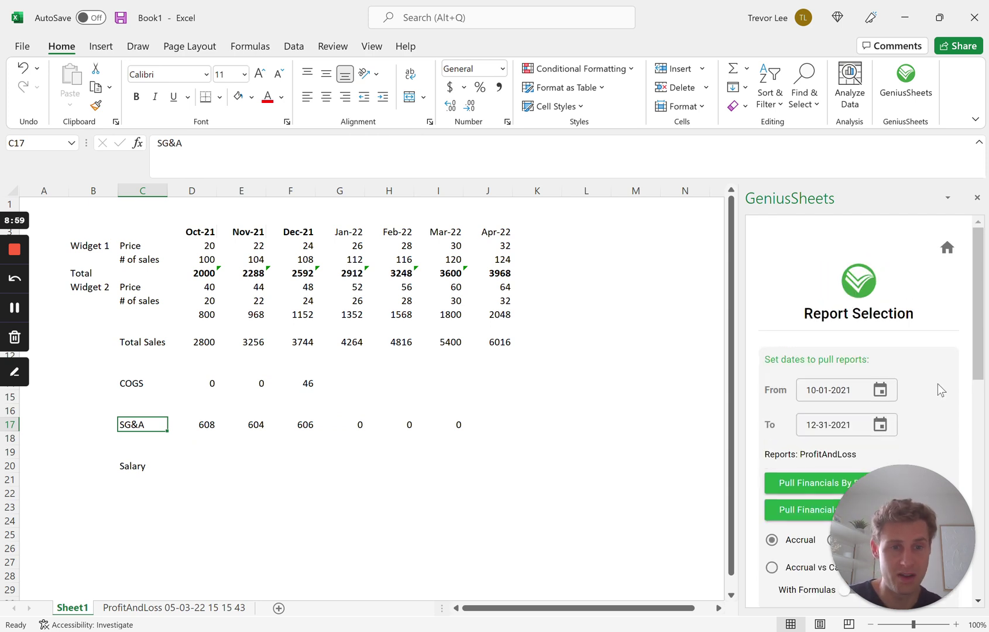
pyautogui.click(948, 238)
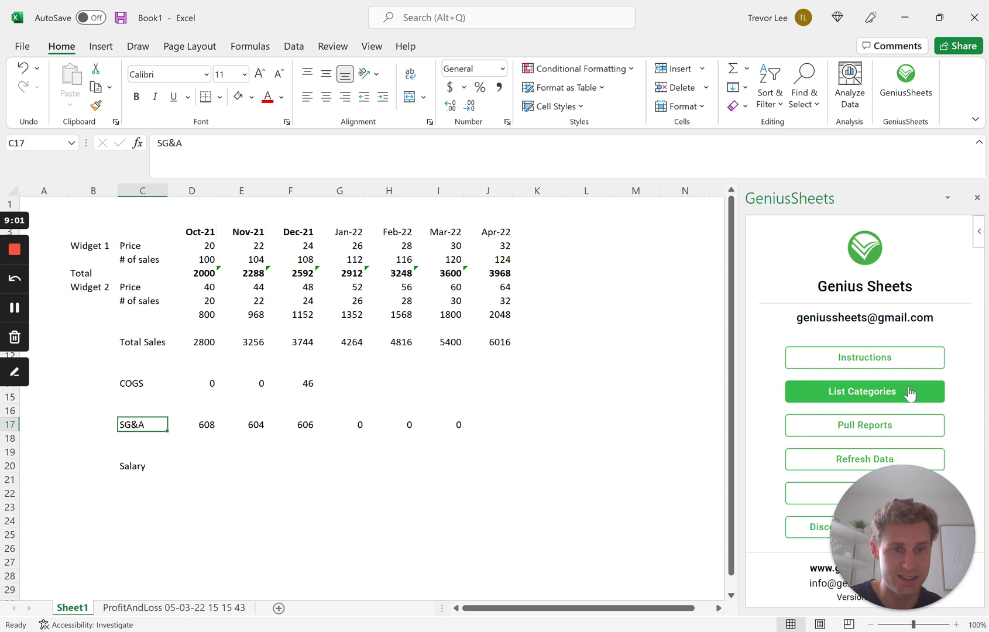
pyautogui.click(861, 392)
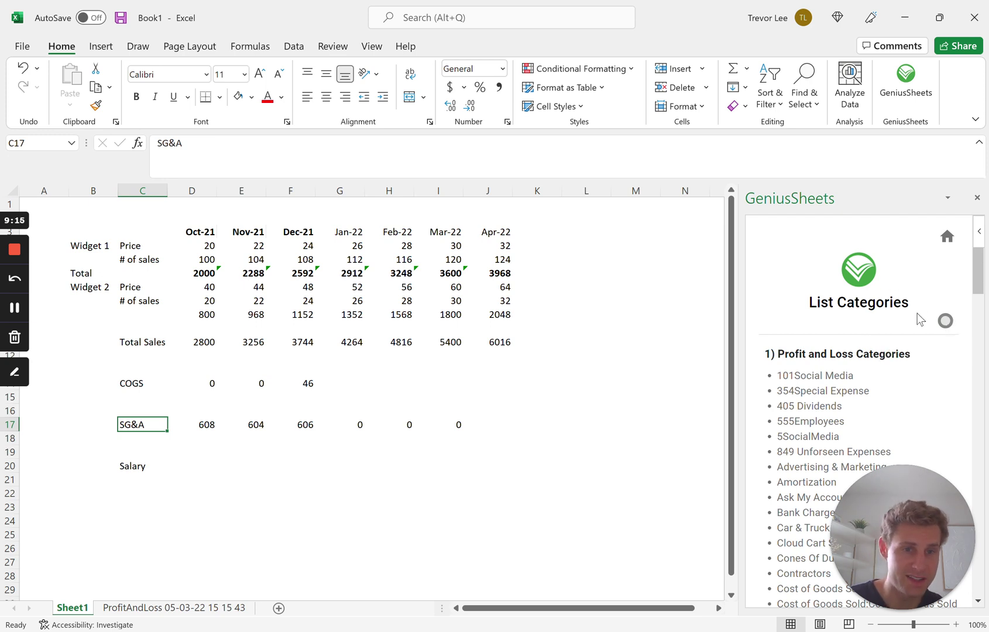
pyautogui.click(945, 321)
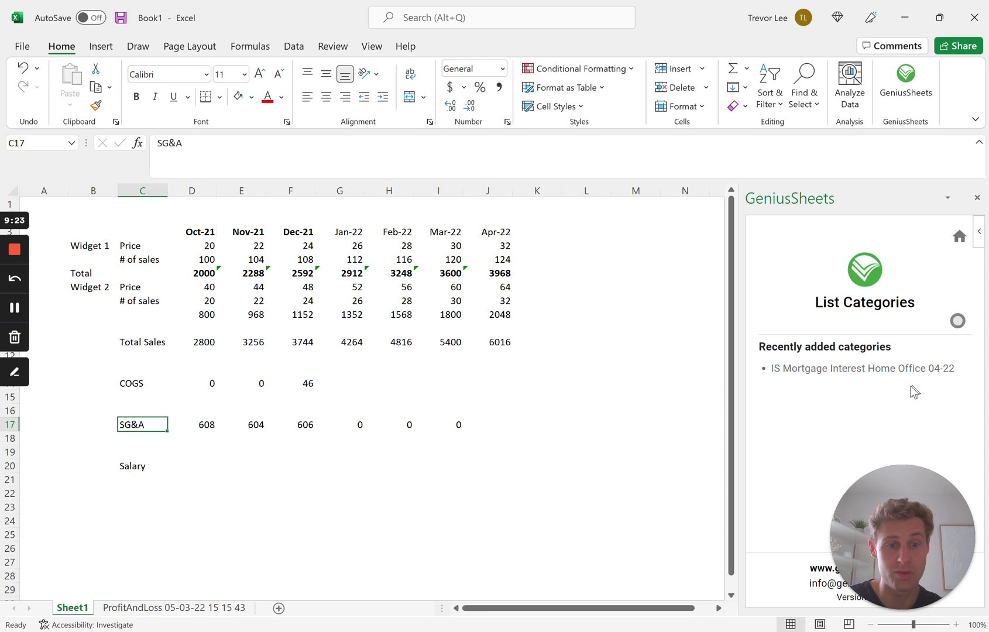
# - Compare the recently added category Mortgage Interest Home Office with the expense rows in column B of the ProfitAndLoss sheet
pyautogui.click(213, 608)
pyautogui.click(137, 479)
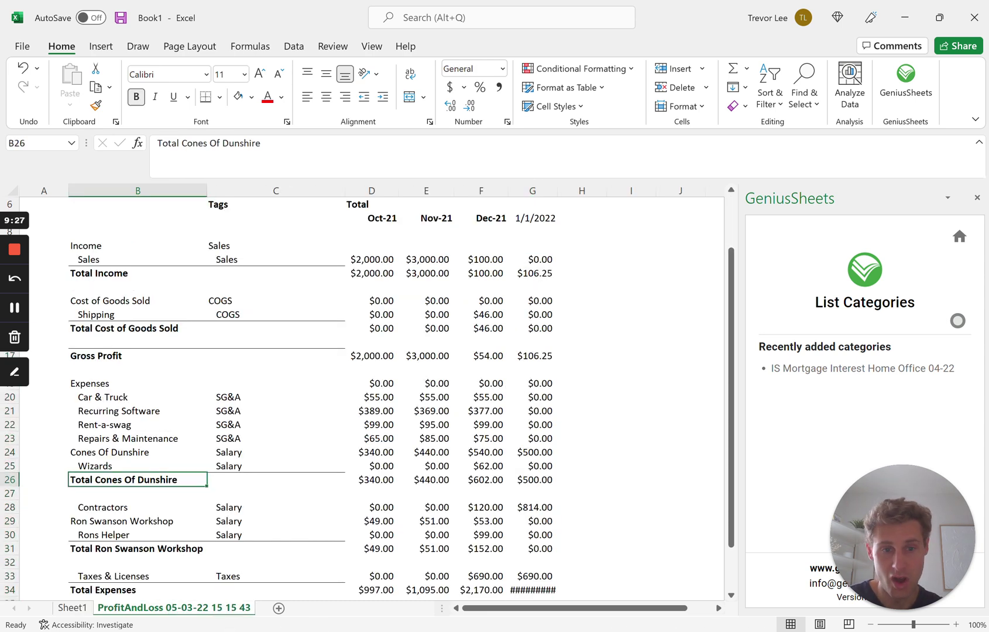
pyautogui.moveTo(781, 368); pyautogui.dragTo(915, 369)
pyautogui.click(138, 411)
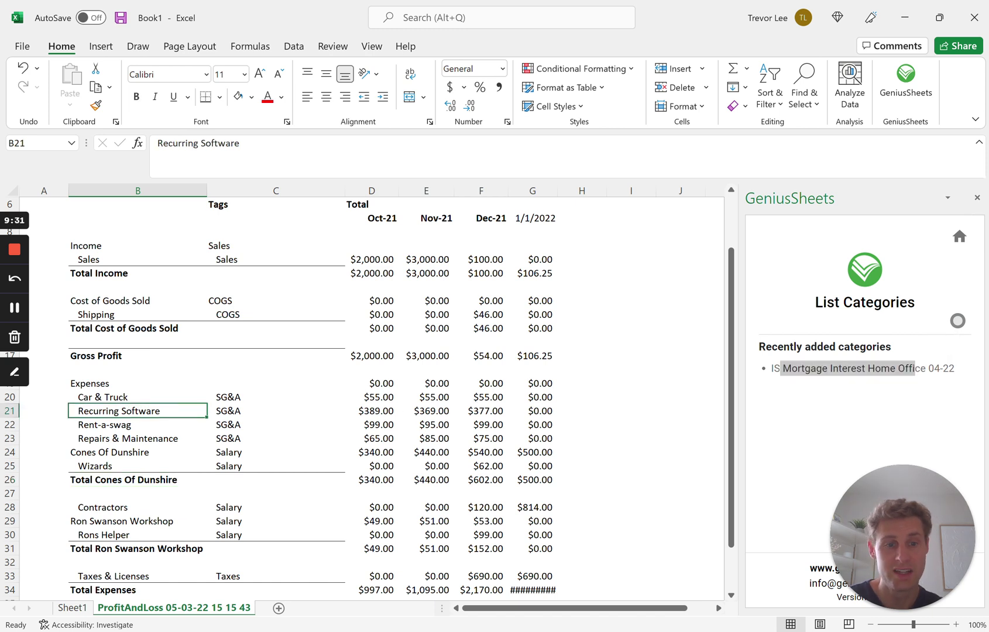